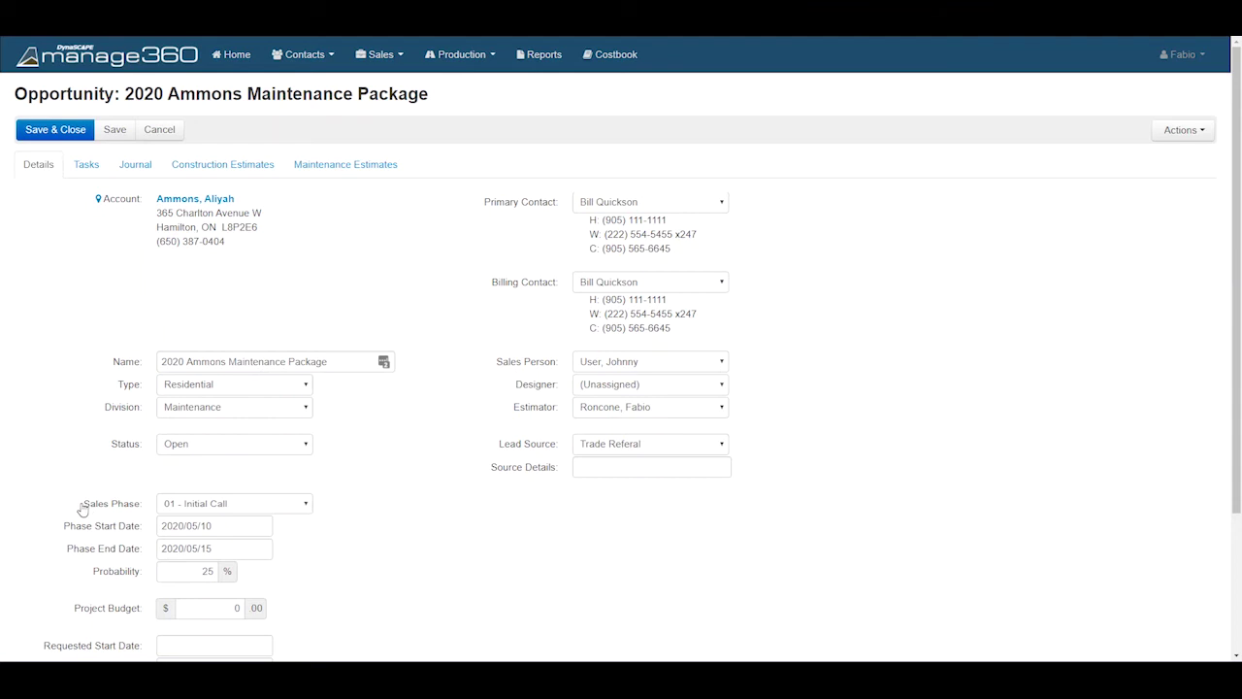
# Step: Set the opportunity's sales phase to 03 - Estimating and save the opportunity
pyautogui.click(226, 503)
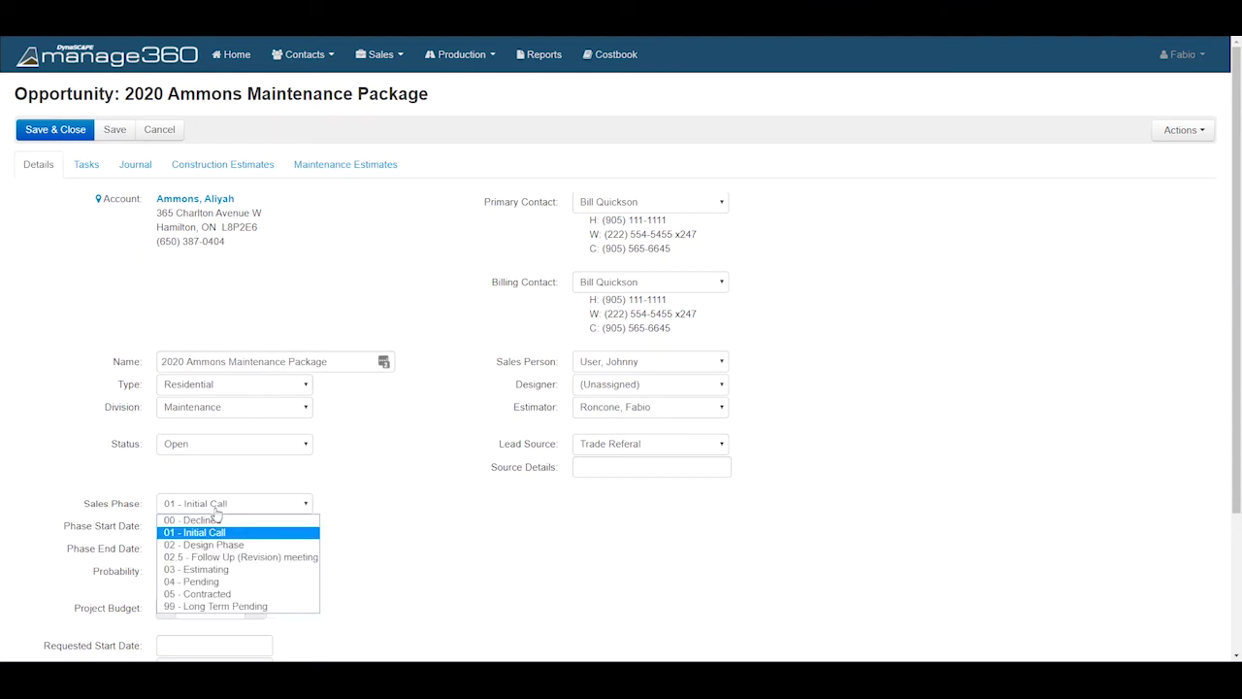
pyautogui.click(225, 569)
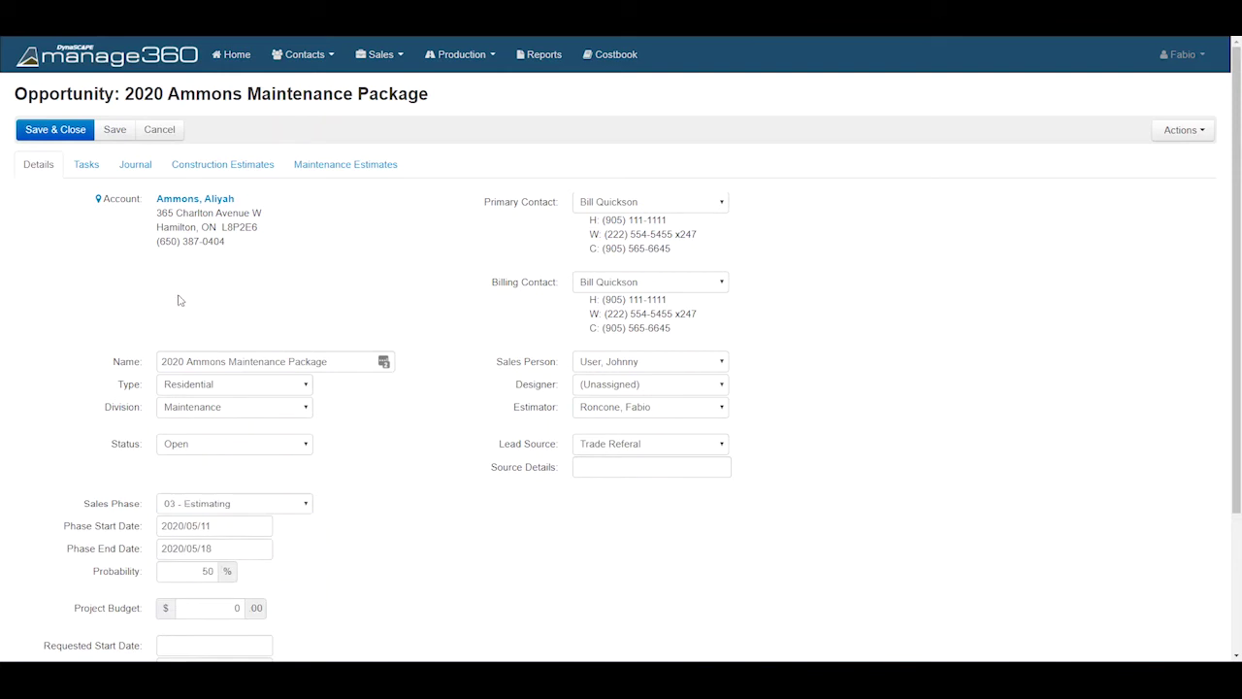
pyautogui.click(118, 130)
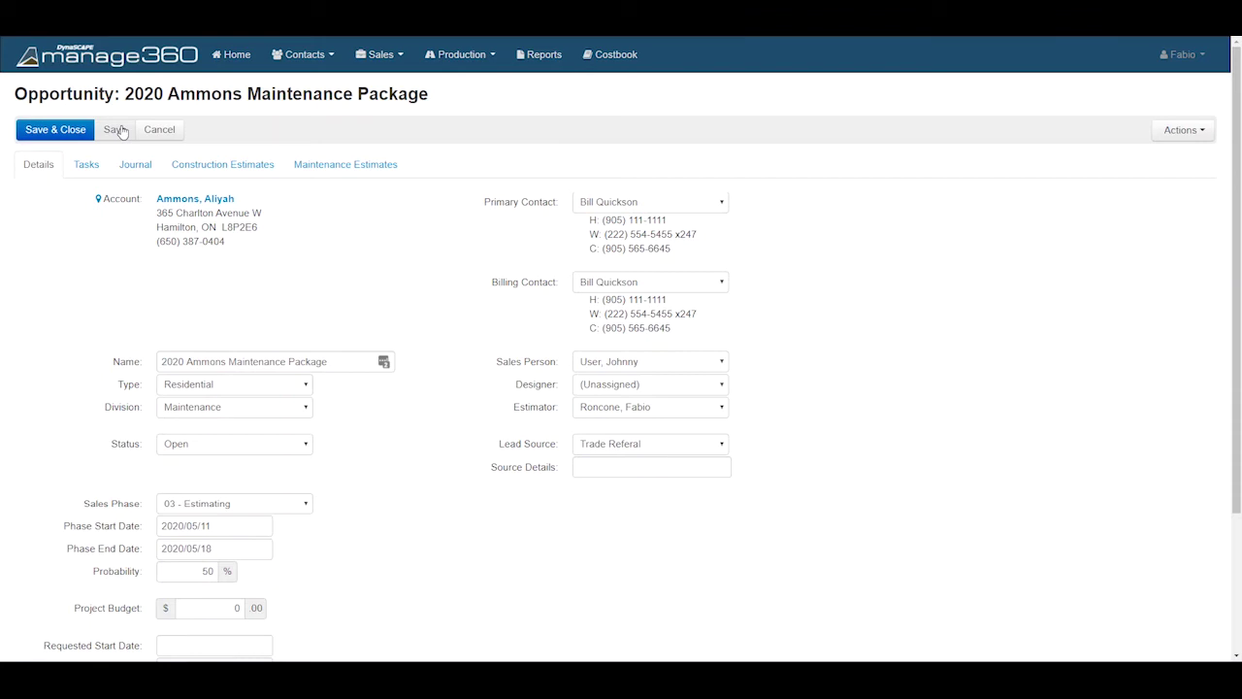
# Step: Start a new maintenance estimate for the opportunity from the Blank Estimate template
pyautogui.click(321, 171)
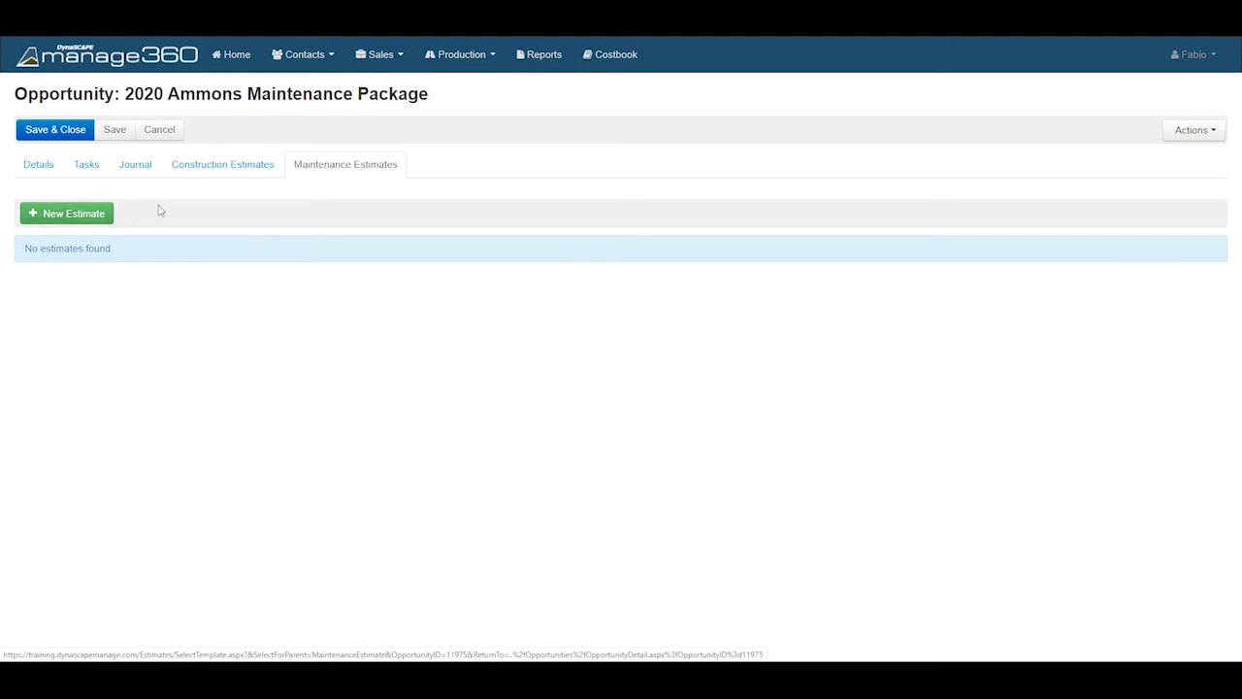
pyautogui.click(94, 215)
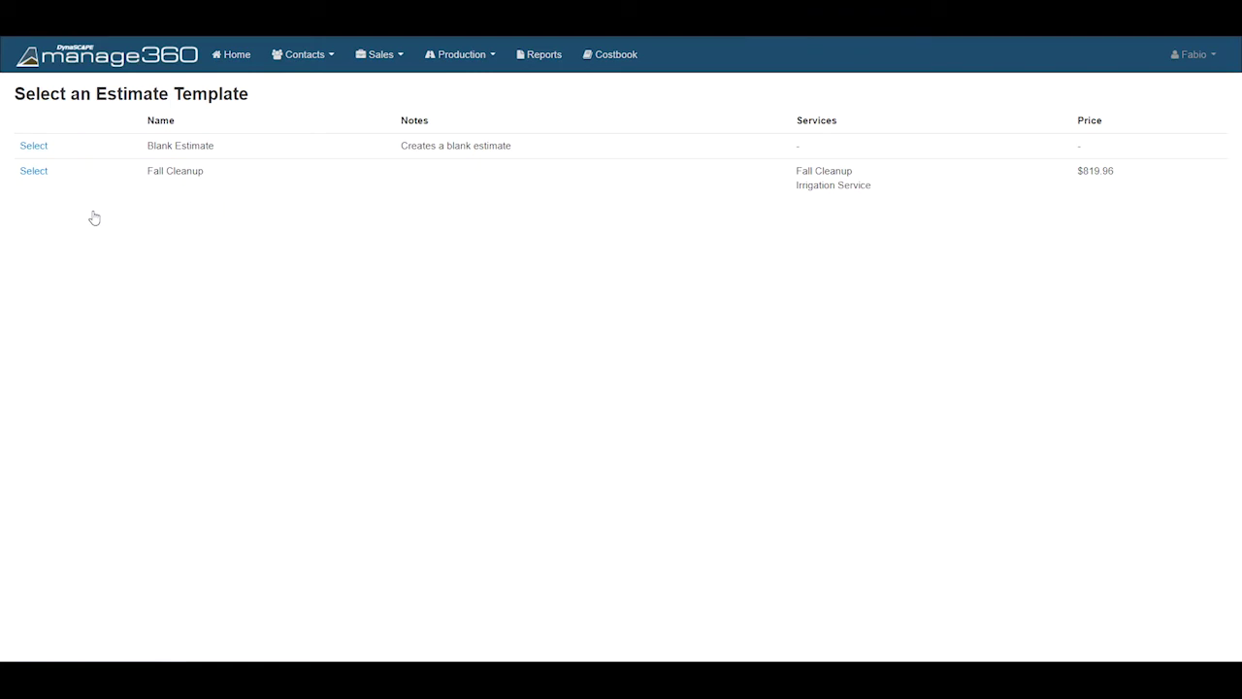
pyautogui.click(35, 147)
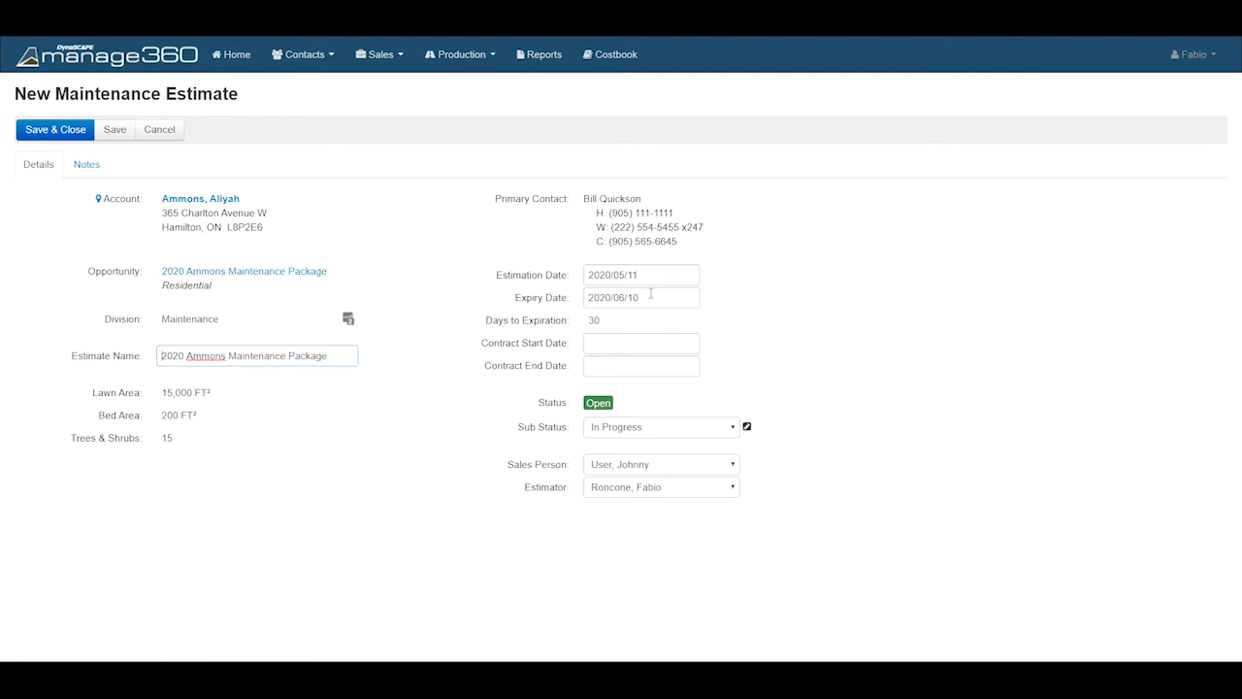
# Step: Check the new estimate's sub status choices and notes fields without editing them, and save the estimate
pyautogui.click(669, 439)
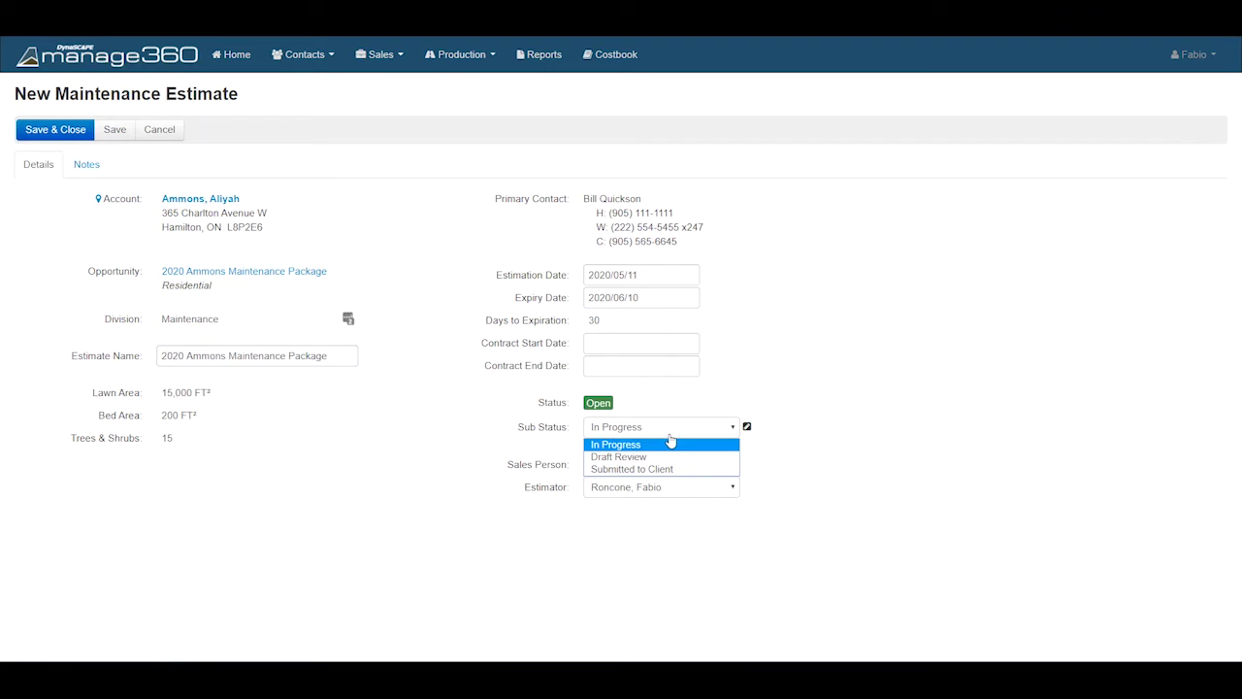
pyautogui.click(767, 368)
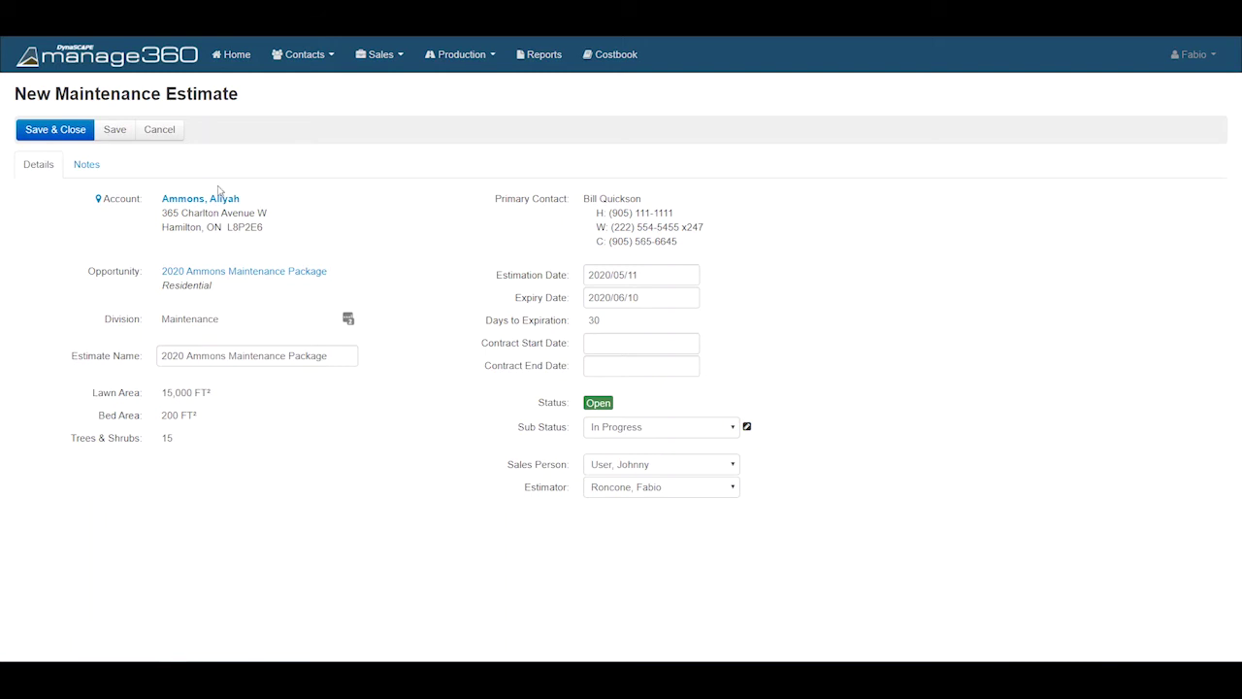
pyautogui.click(96, 167)
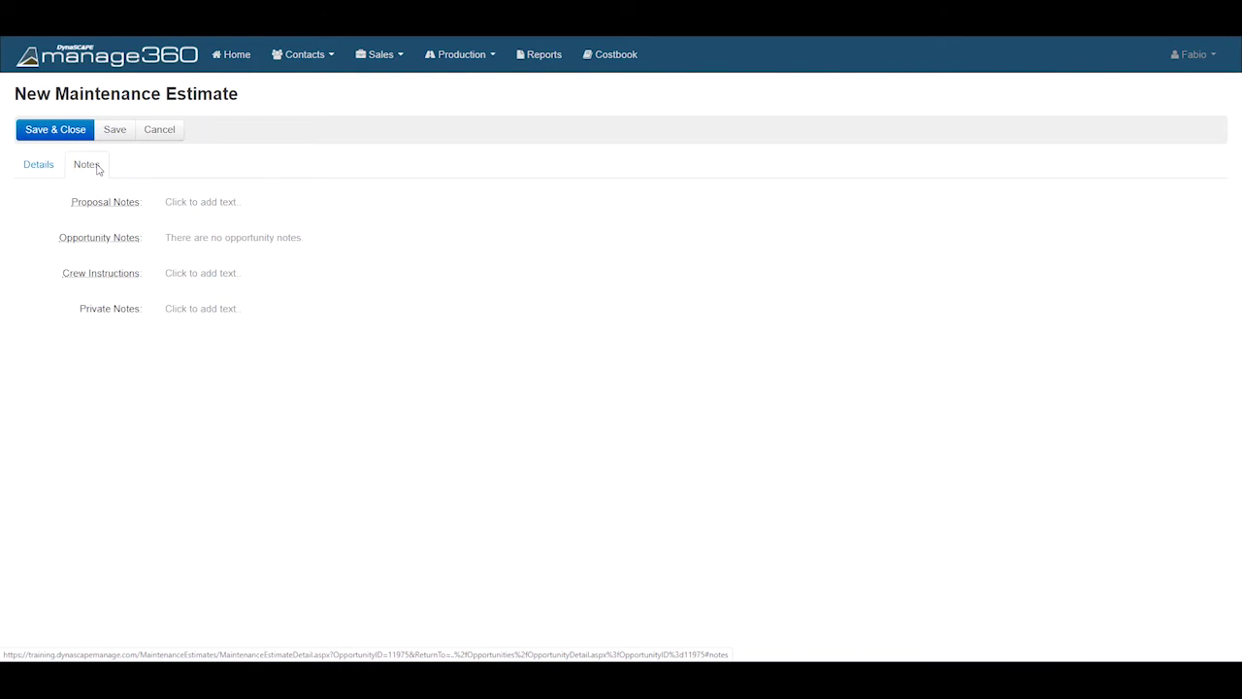
pyautogui.click(188, 205)
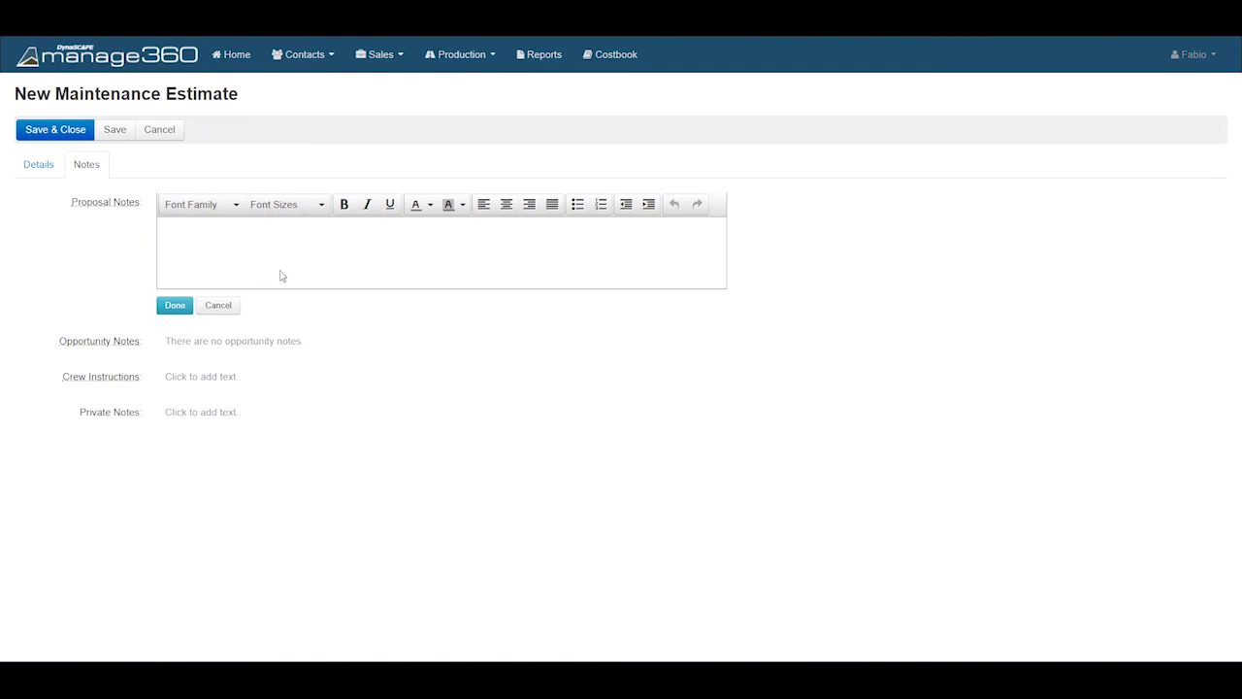
pyautogui.click(221, 307)
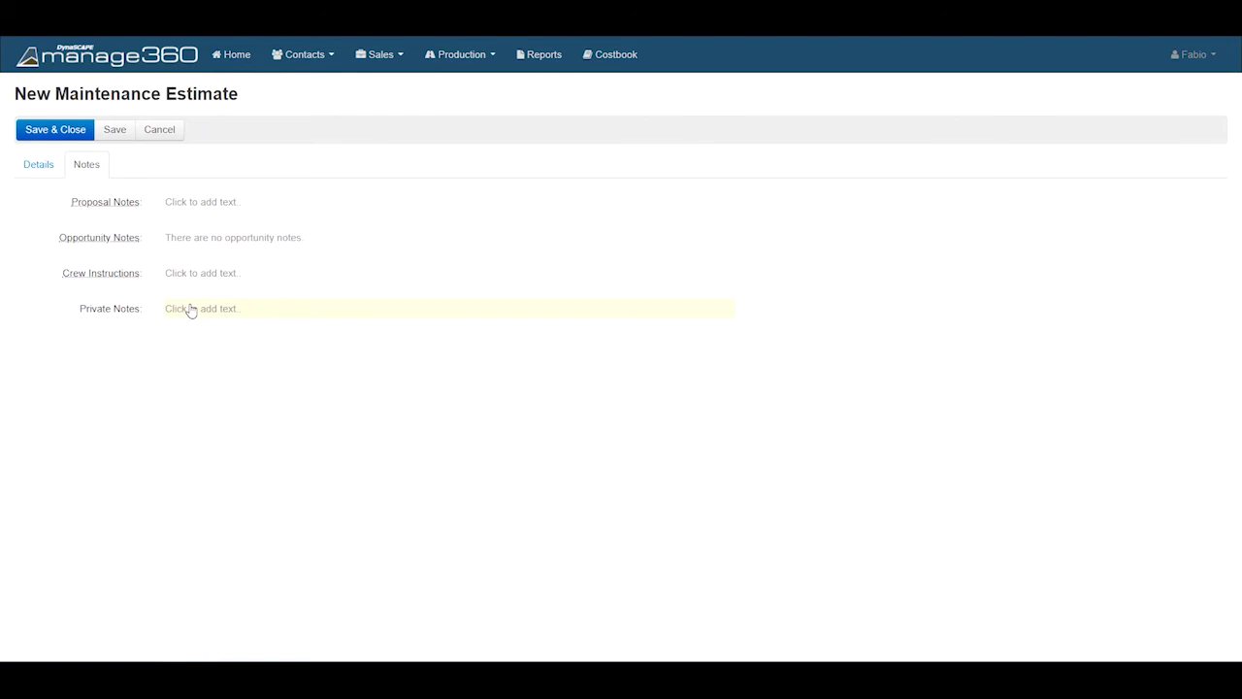
pyautogui.click(45, 173)
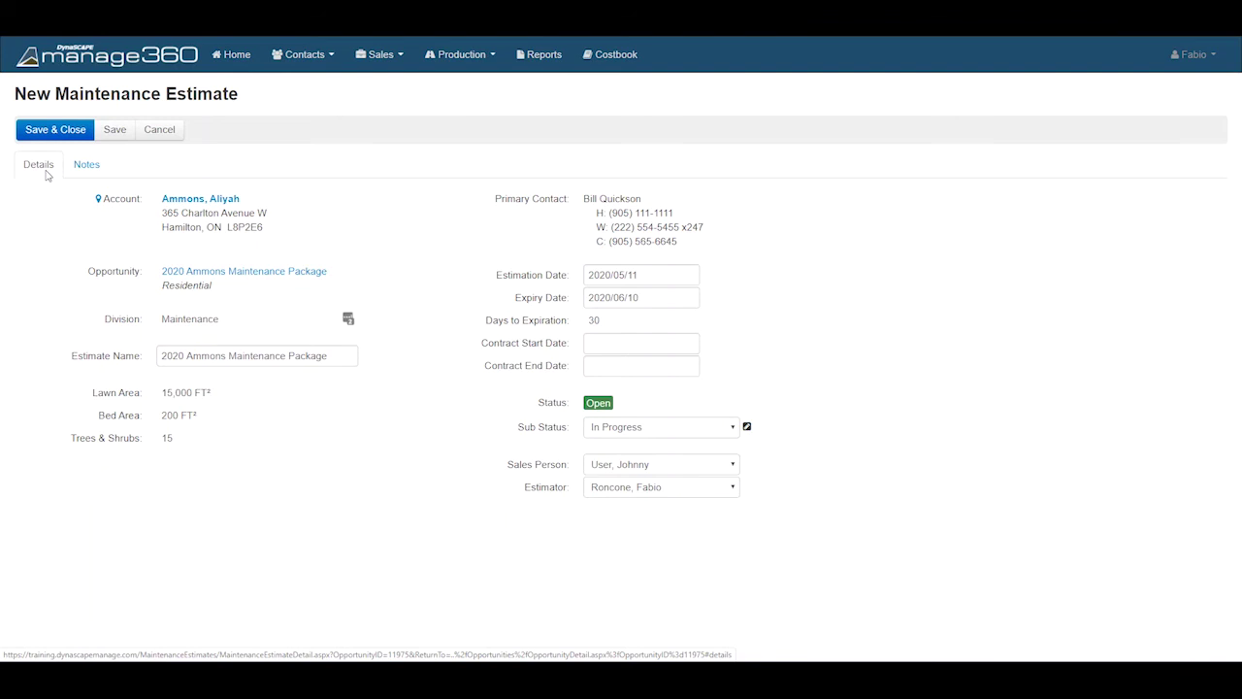
pyautogui.click(104, 134)
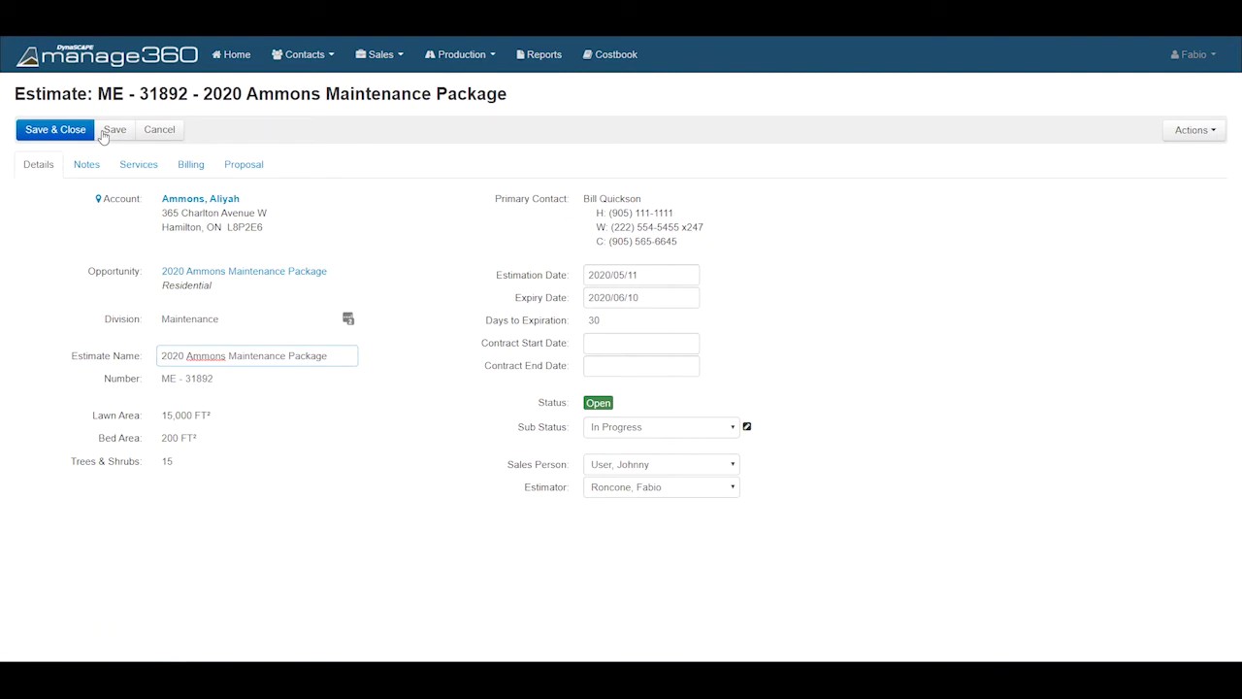
# Step: Examine the saved estimate's notes, heading, services, billing and proposal sections and its available actions
pyautogui.click(85, 167)
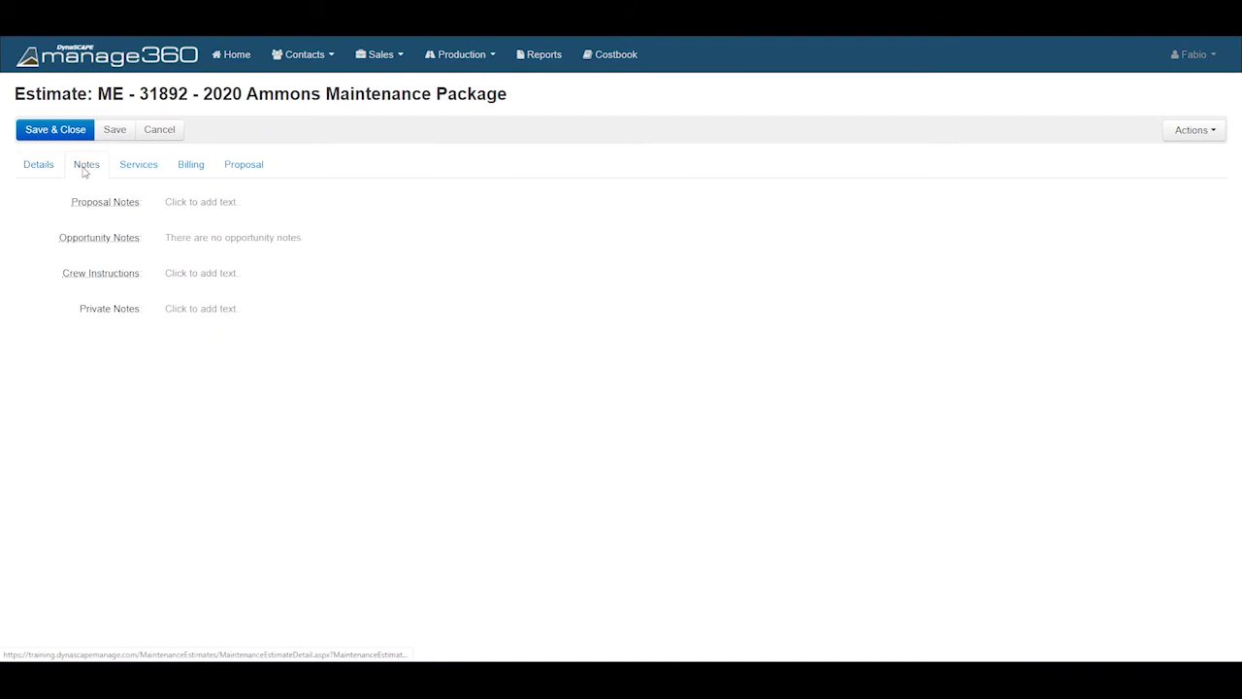
pyautogui.click(42, 171)
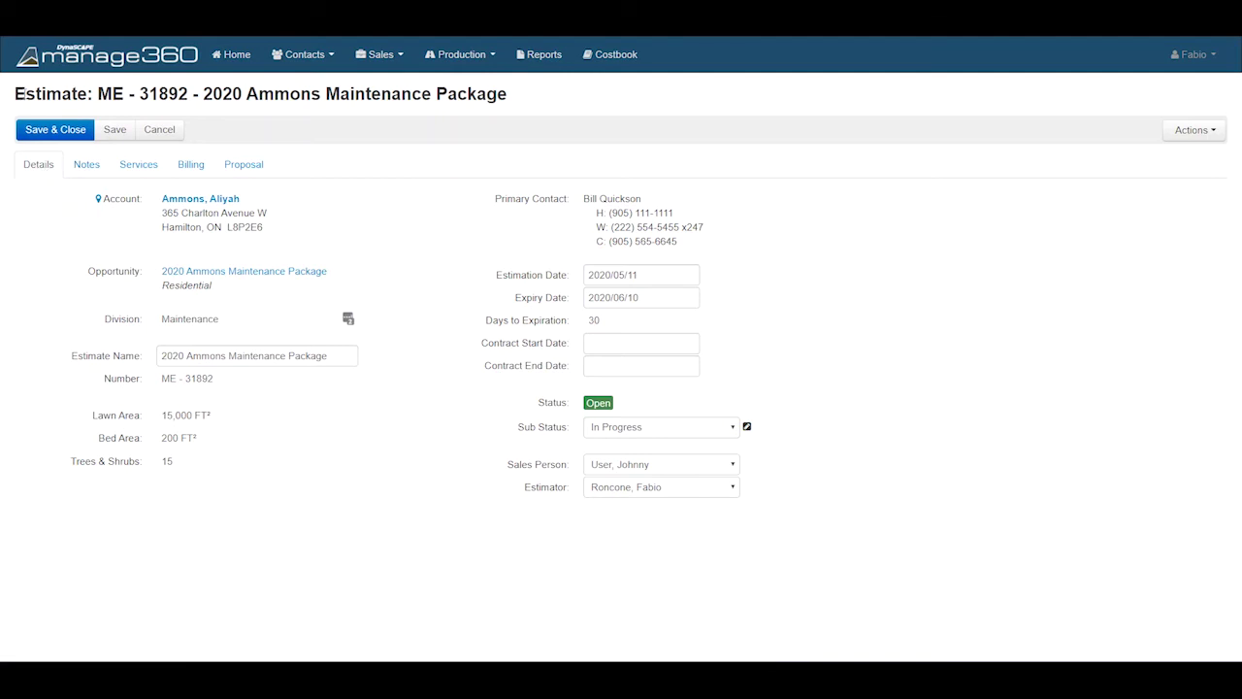
pyautogui.moveTo(25, 93); pyautogui.dragTo(72, 94)
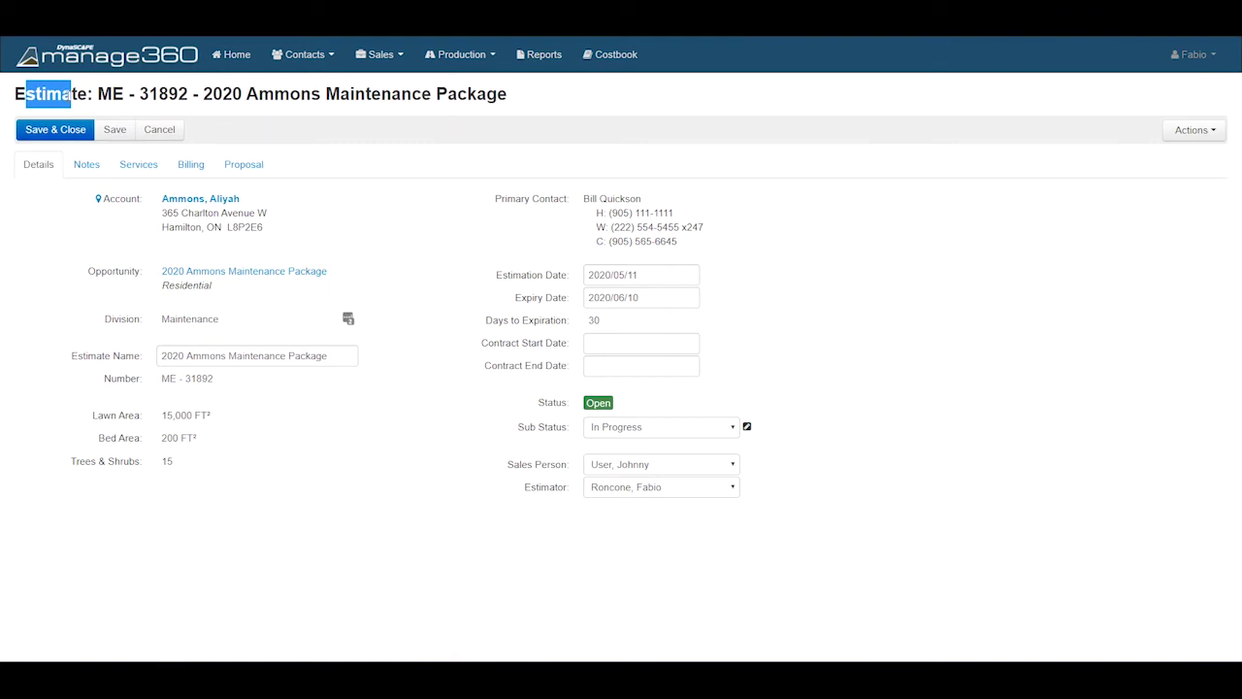
pyautogui.click(85, 90)
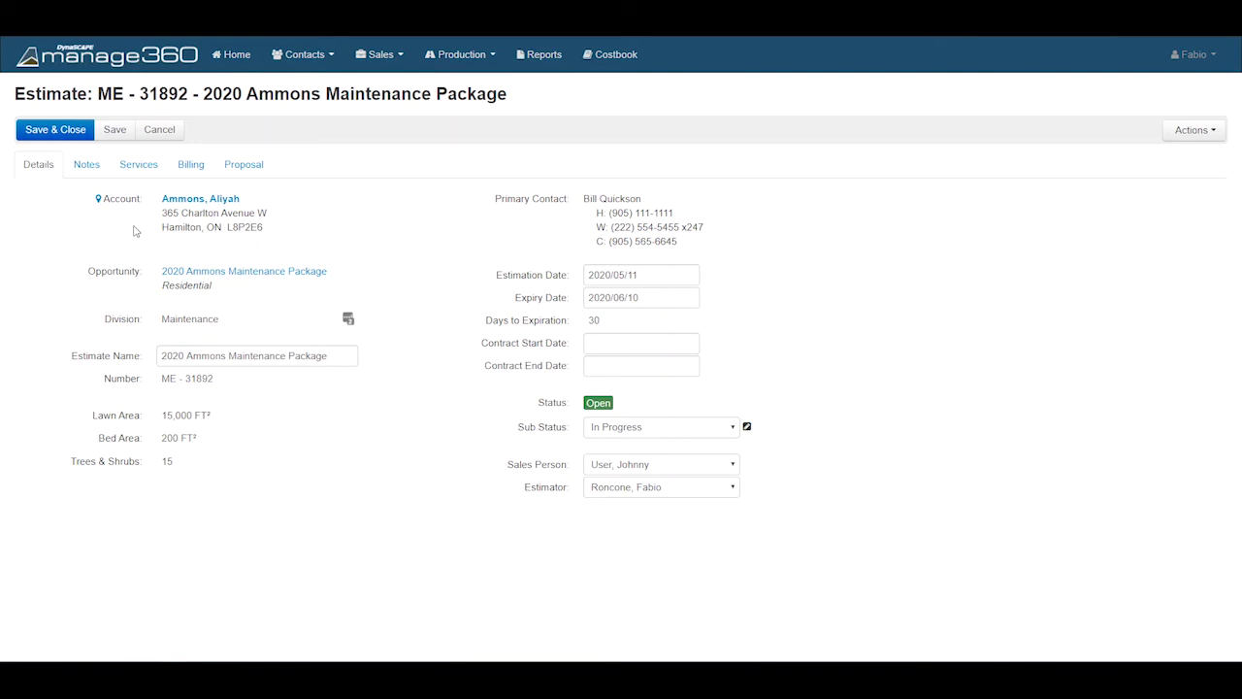
pyautogui.click(139, 168)
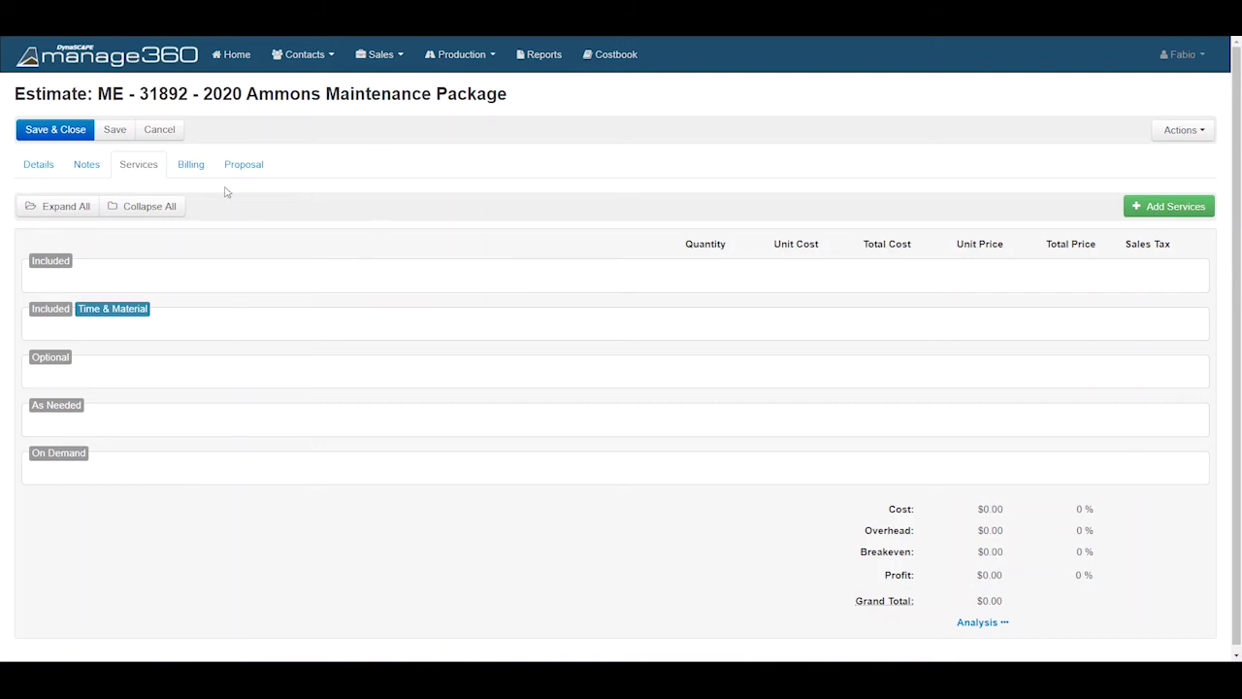
pyautogui.click(191, 167)
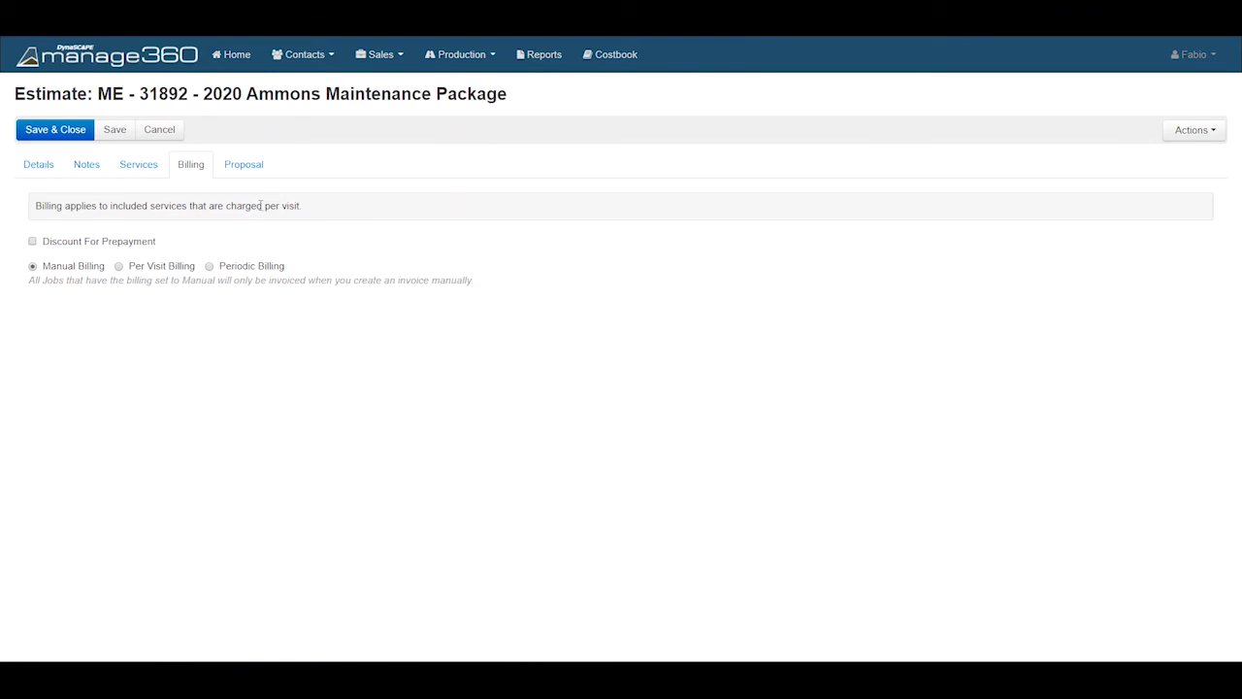
pyautogui.click(255, 167)
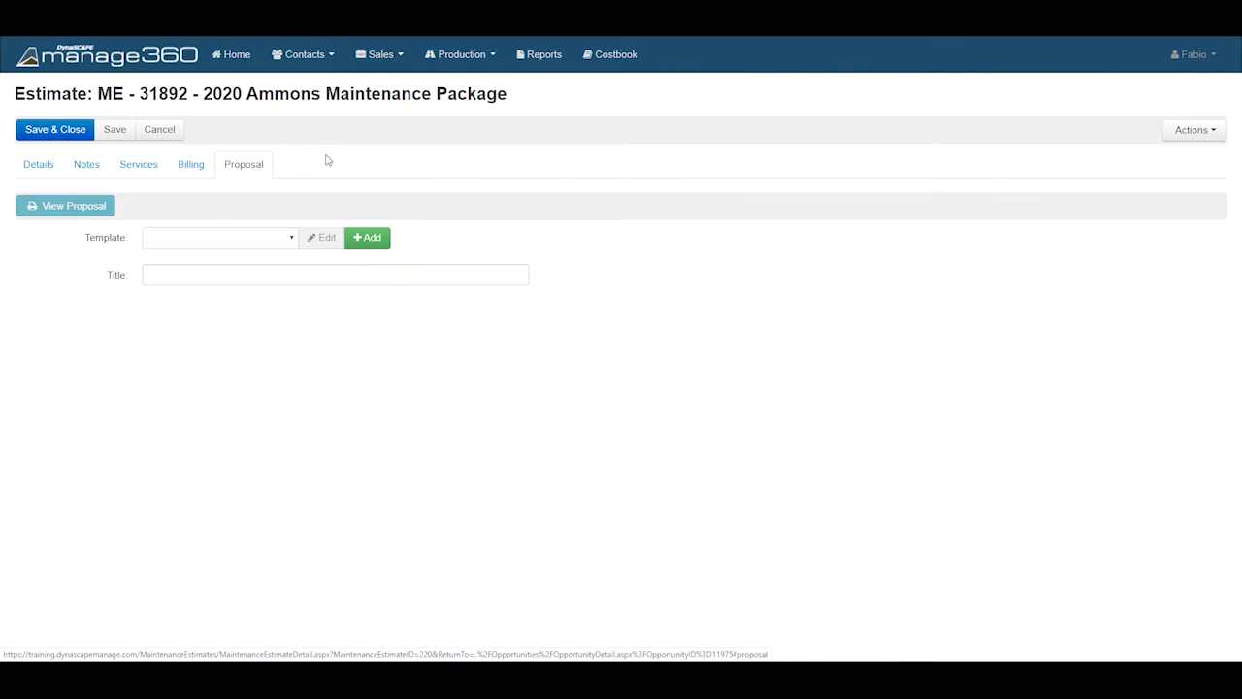
pyautogui.click(1214, 131)
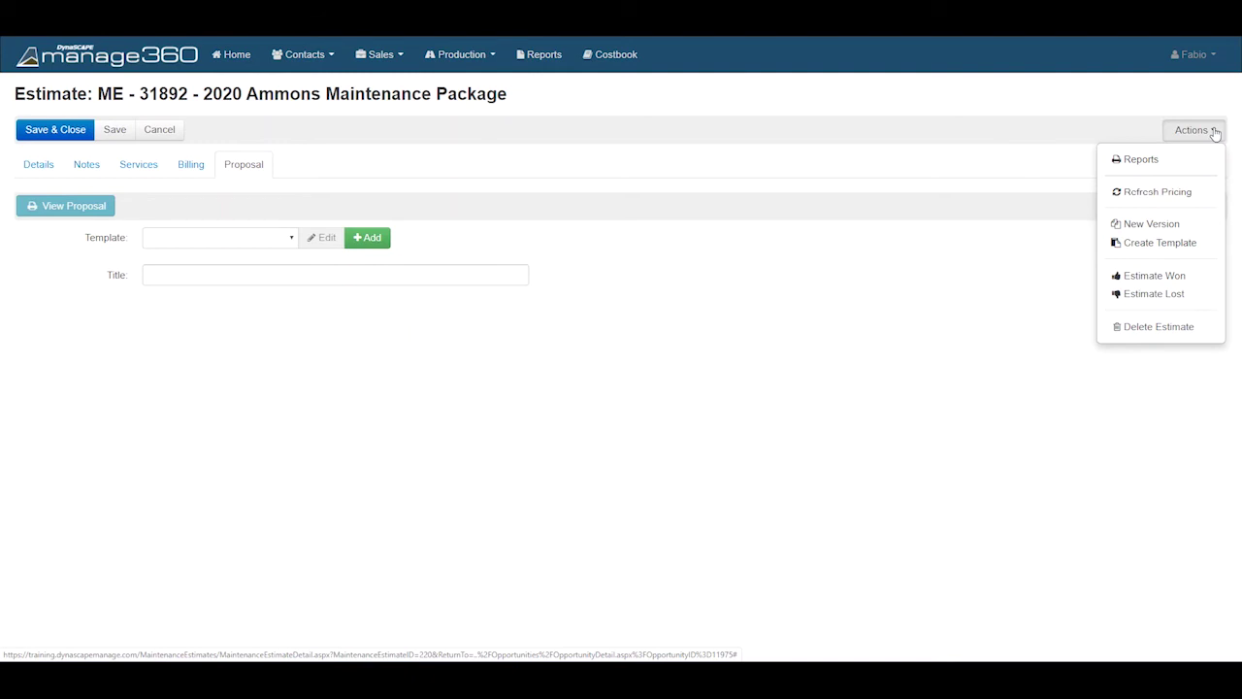
pyautogui.click(1065, 137)
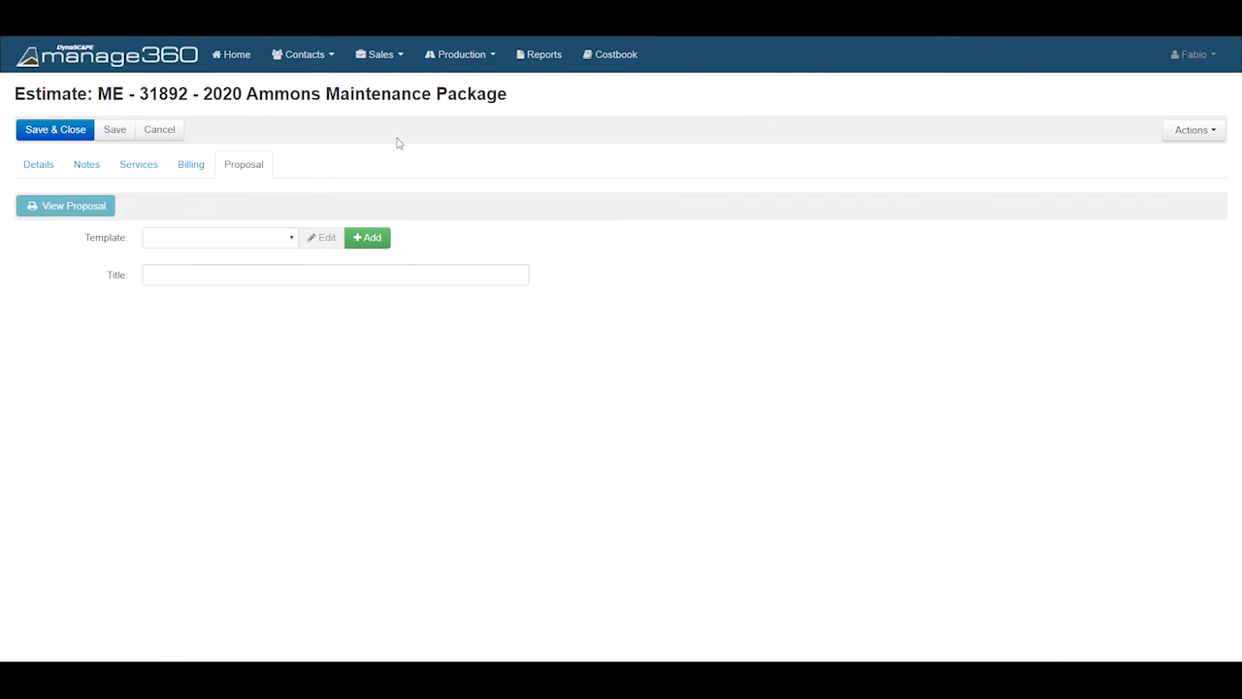
# Step: Open the Bed Cleanup with Mulching service for adding to the estimate's services
pyautogui.click(141, 167)
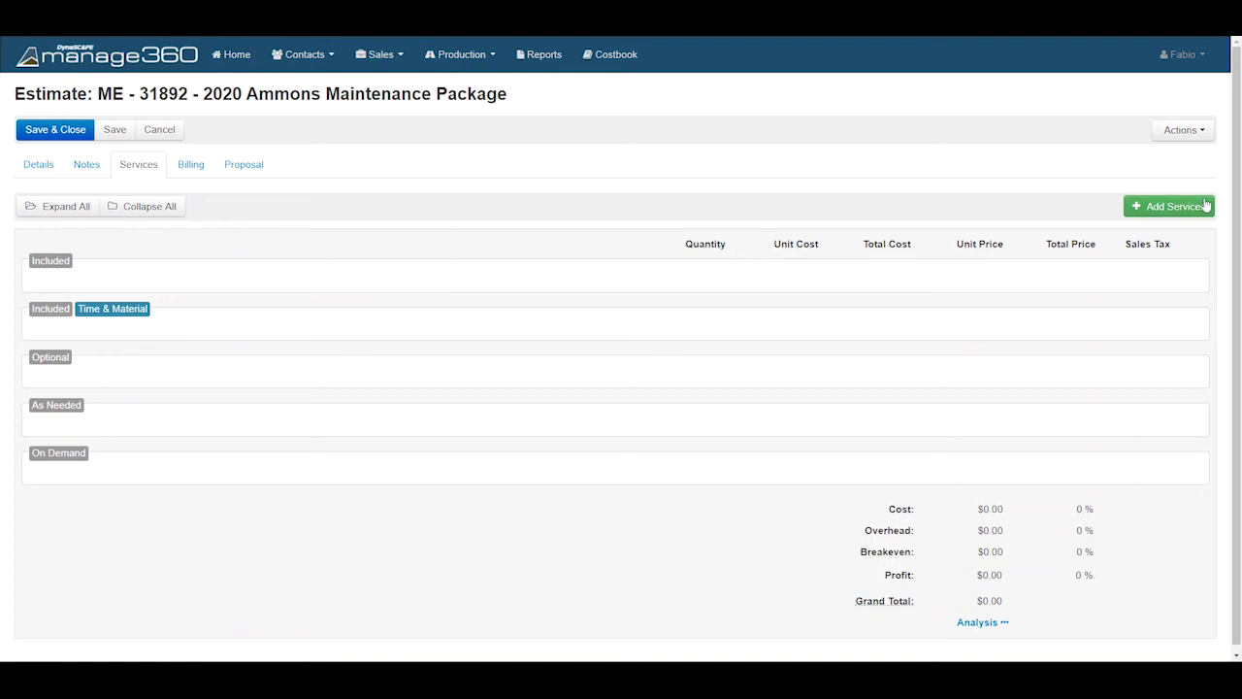
pyautogui.click(1158, 212)
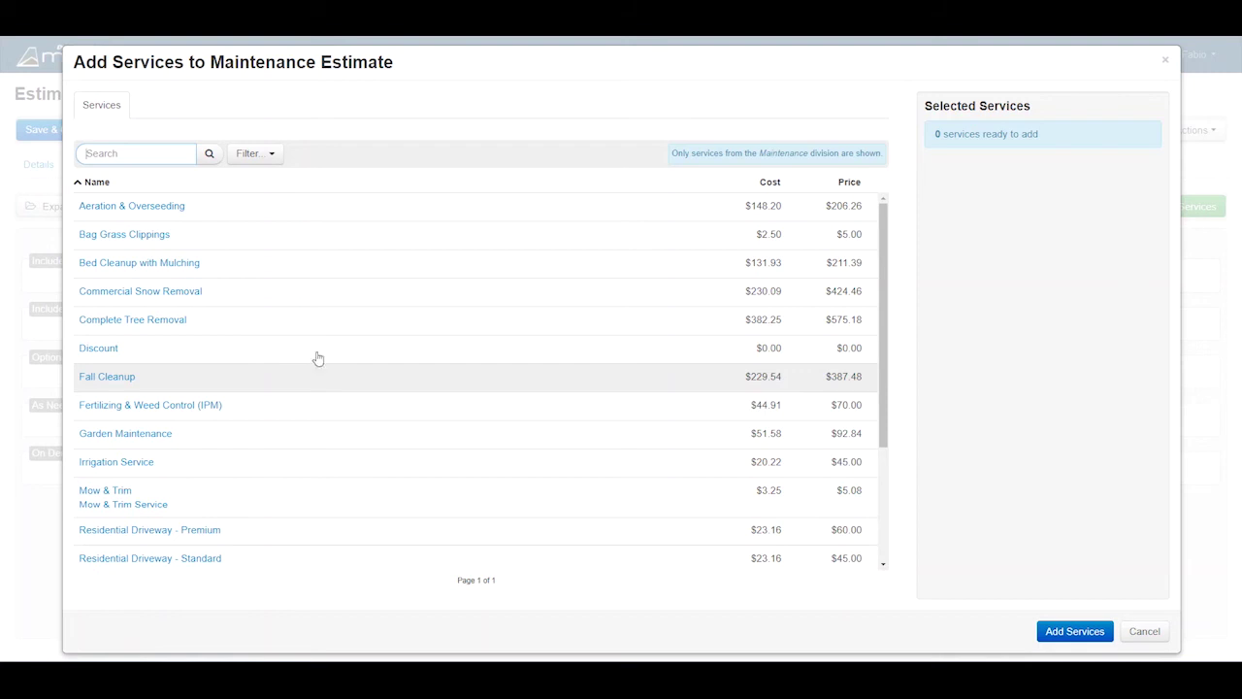
pyautogui.click(162, 264)
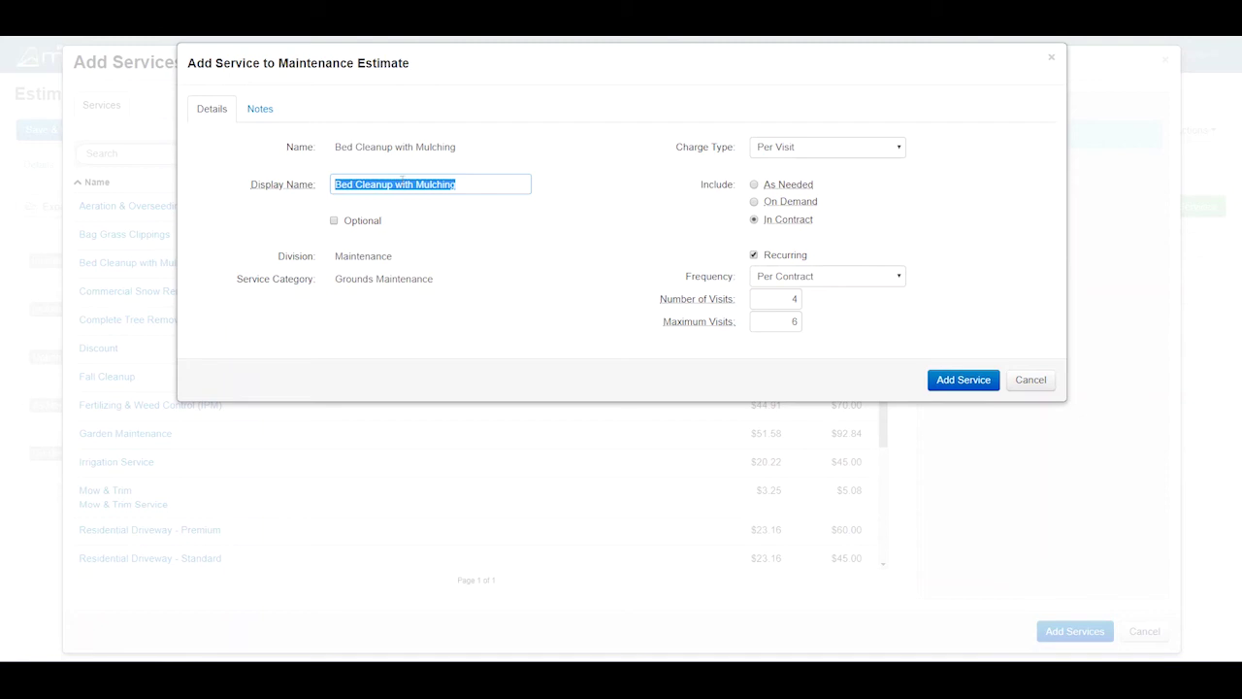
# Step: Examine the service's display name, charge types, frequency, crew instructions and customer description
pyautogui.click(361, 185)
pyautogui.click(460, 184)
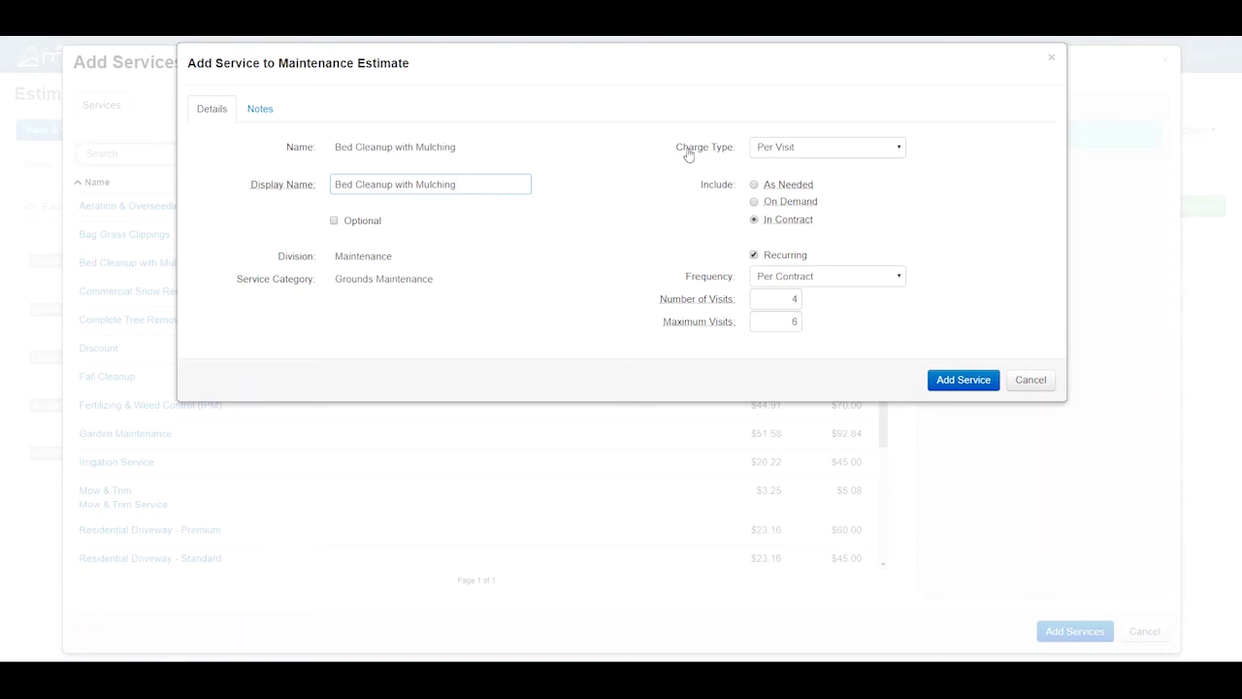
pyautogui.click(773, 149)
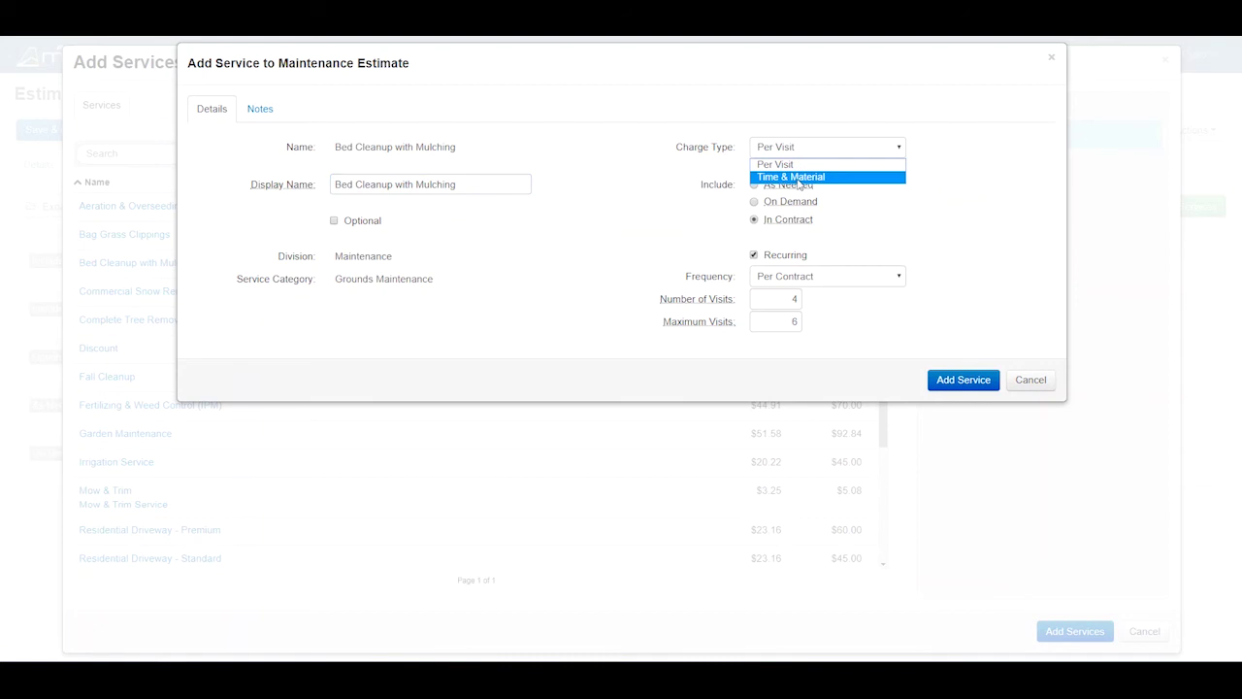
pyautogui.click(735, 138)
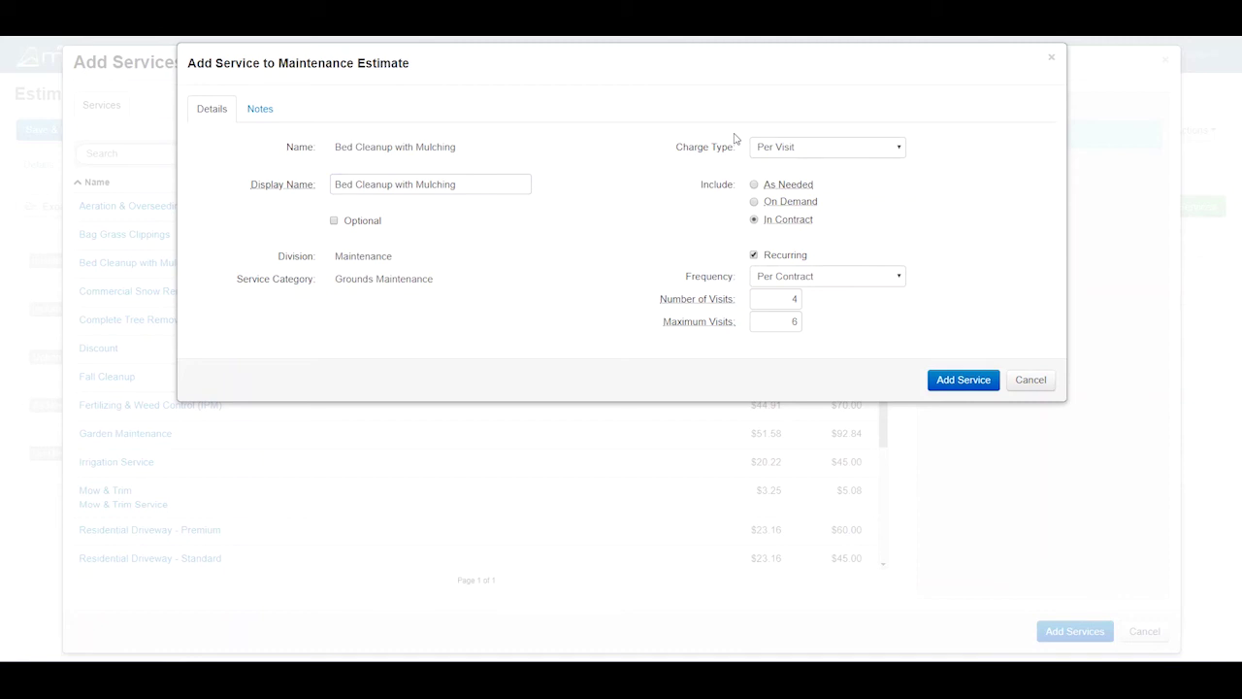
pyautogui.click(755, 280)
pyautogui.click(705, 279)
pyautogui.click(260, 109)
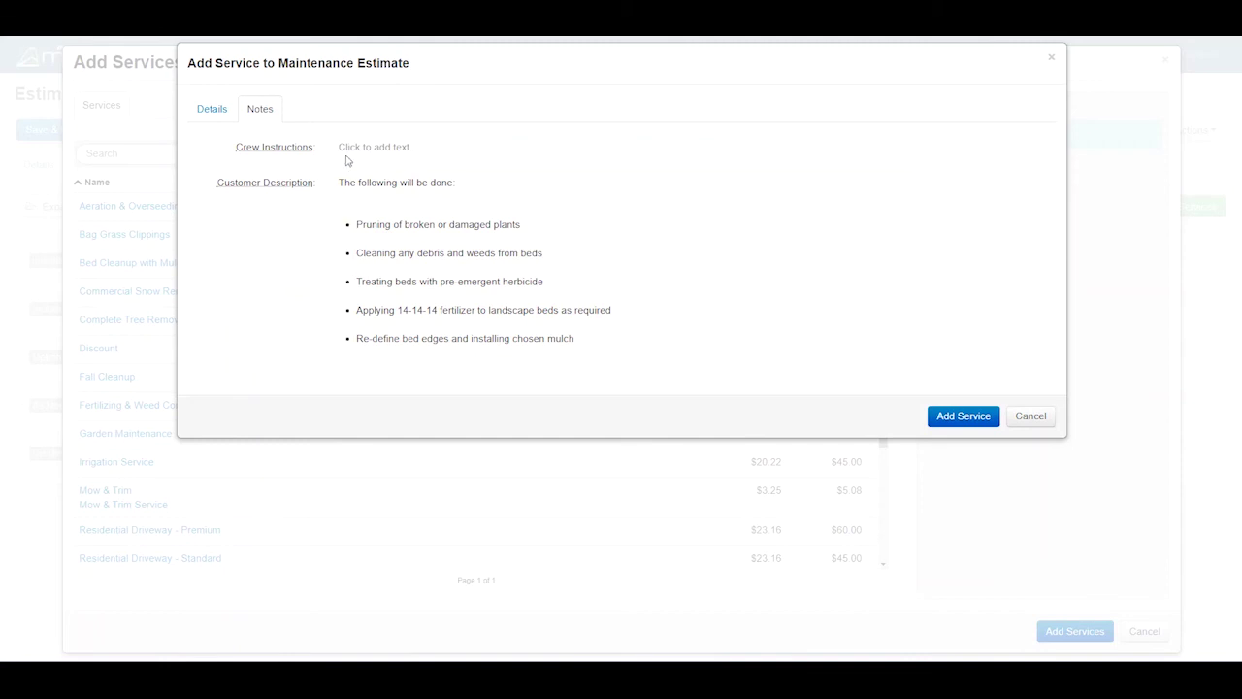
pyautogui.click(219, 112)
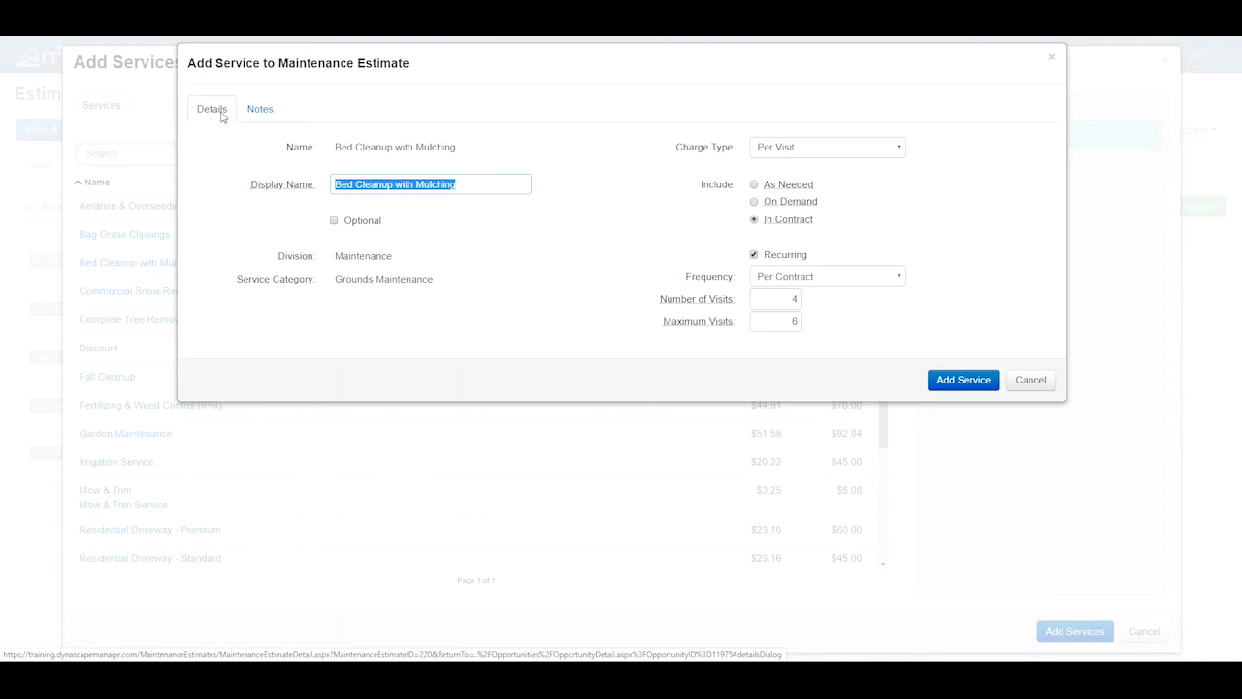
# Step: Add Bed Cleanup with Mulching to the selected services with its default per-visit, in-contract settings
pyautogui.click(949, 380)
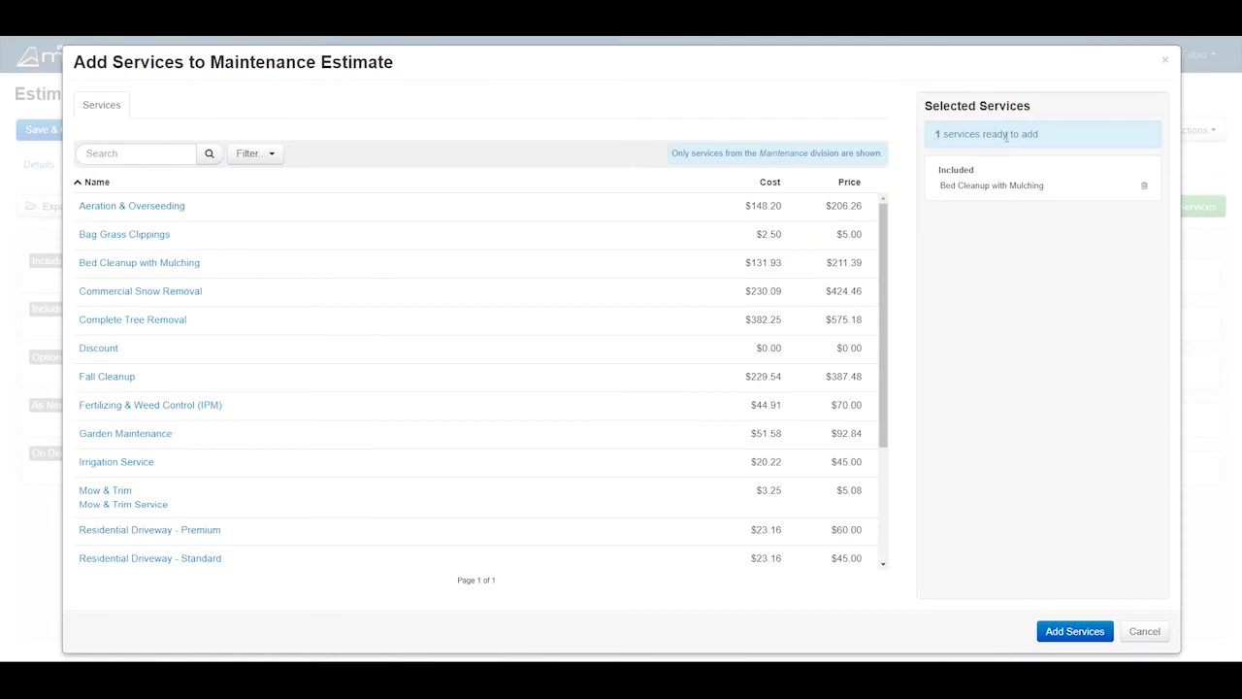
pyautogui.moveTo(940, 170); pyautogui.dragTo(978, 173)
pyautogui.click(974, 172)
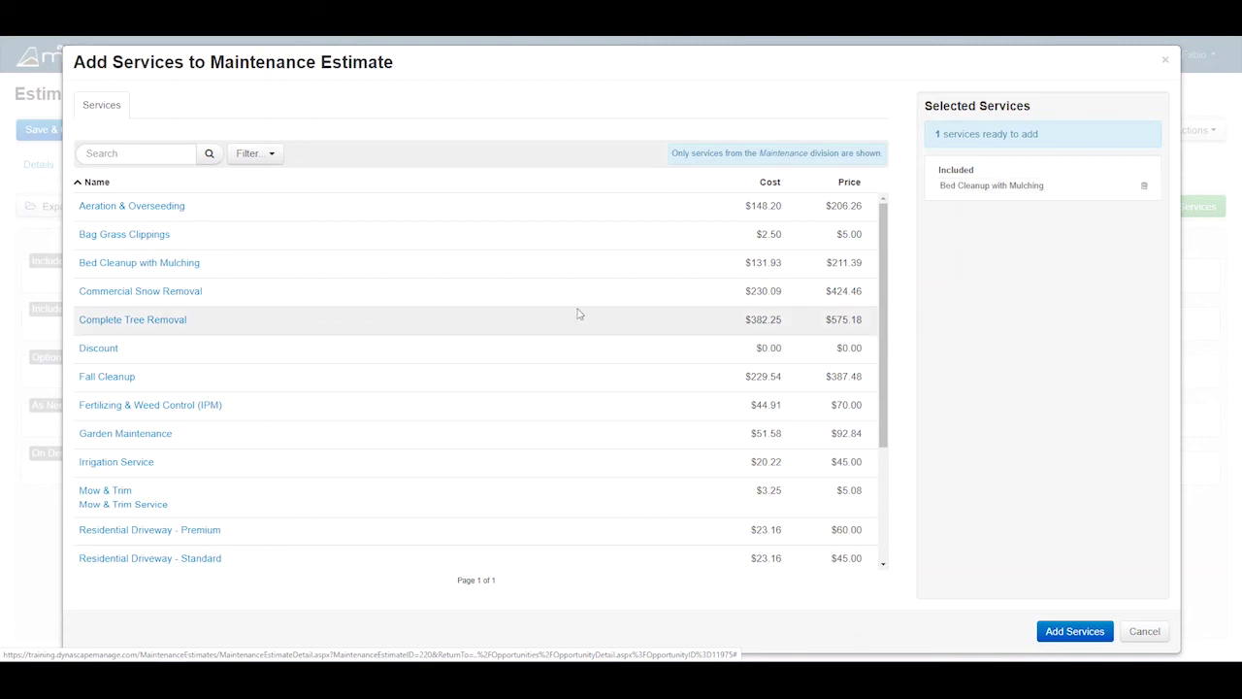
# Step: Add Mow & Trim to the selected services with its default weekly, in-contract settings
pyautogui.click(118, 497)
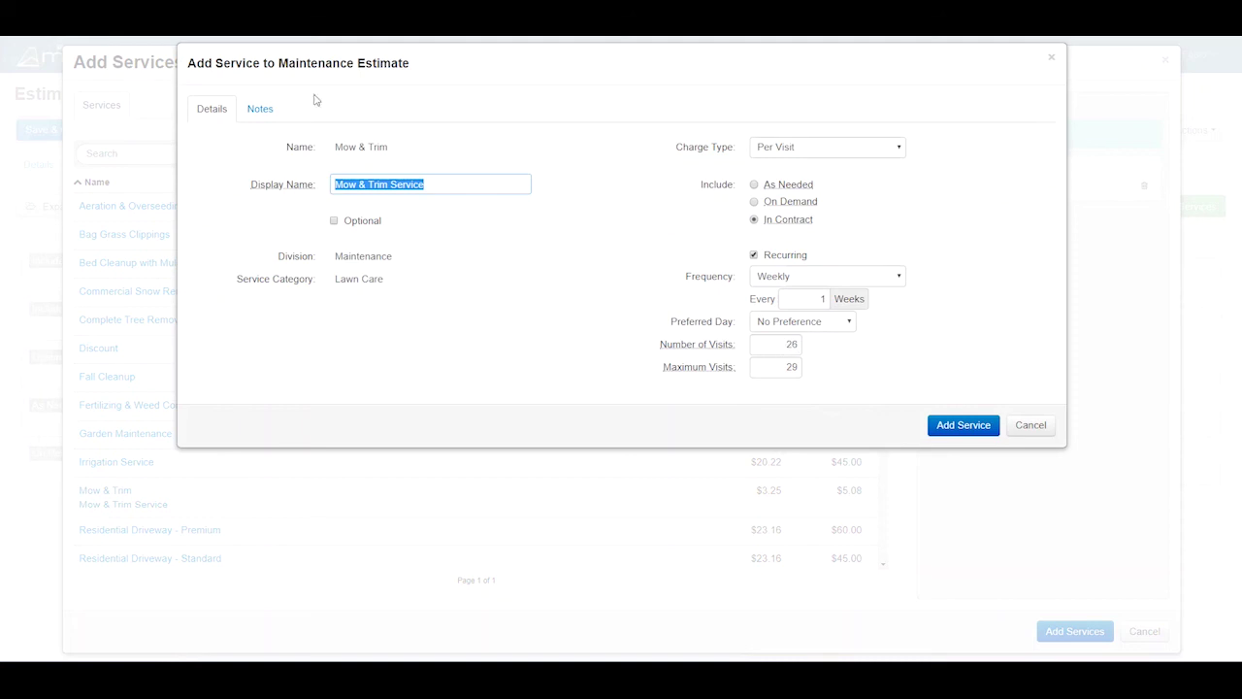
pyautogui.click(956, 425)
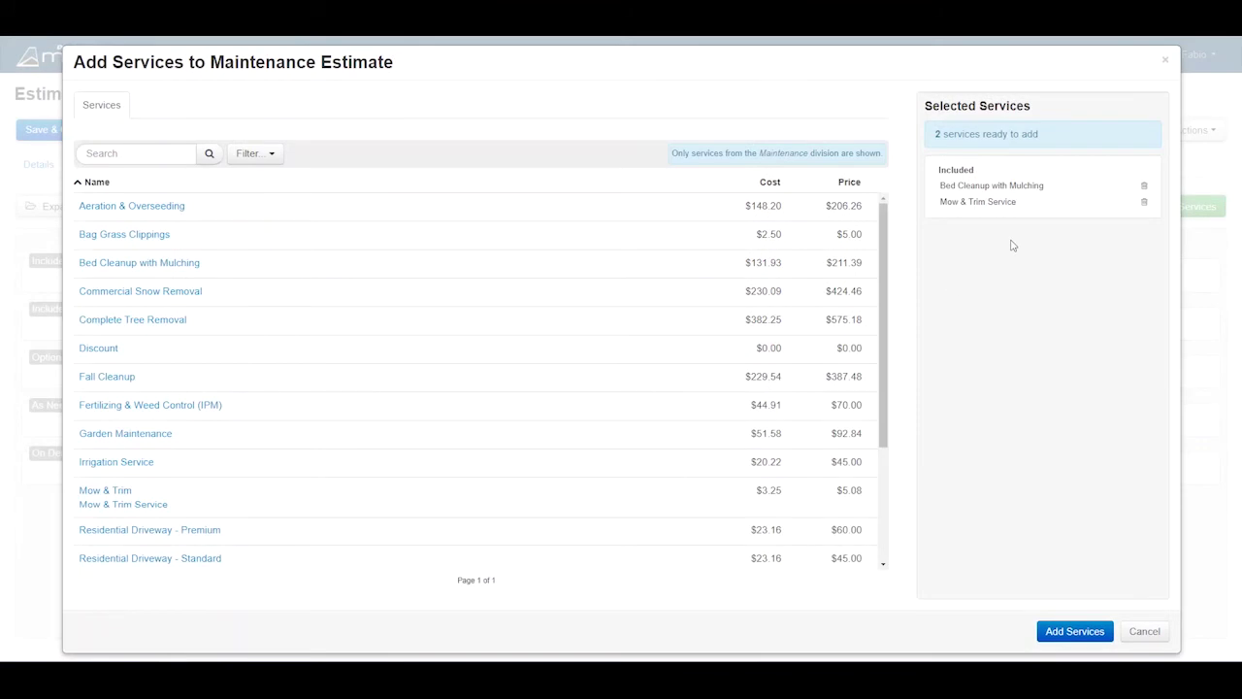
# Step: Add Aeration & Overseeding to the selected services with its default per-visit, in-contract settings
pyautogui.click(126, 380)
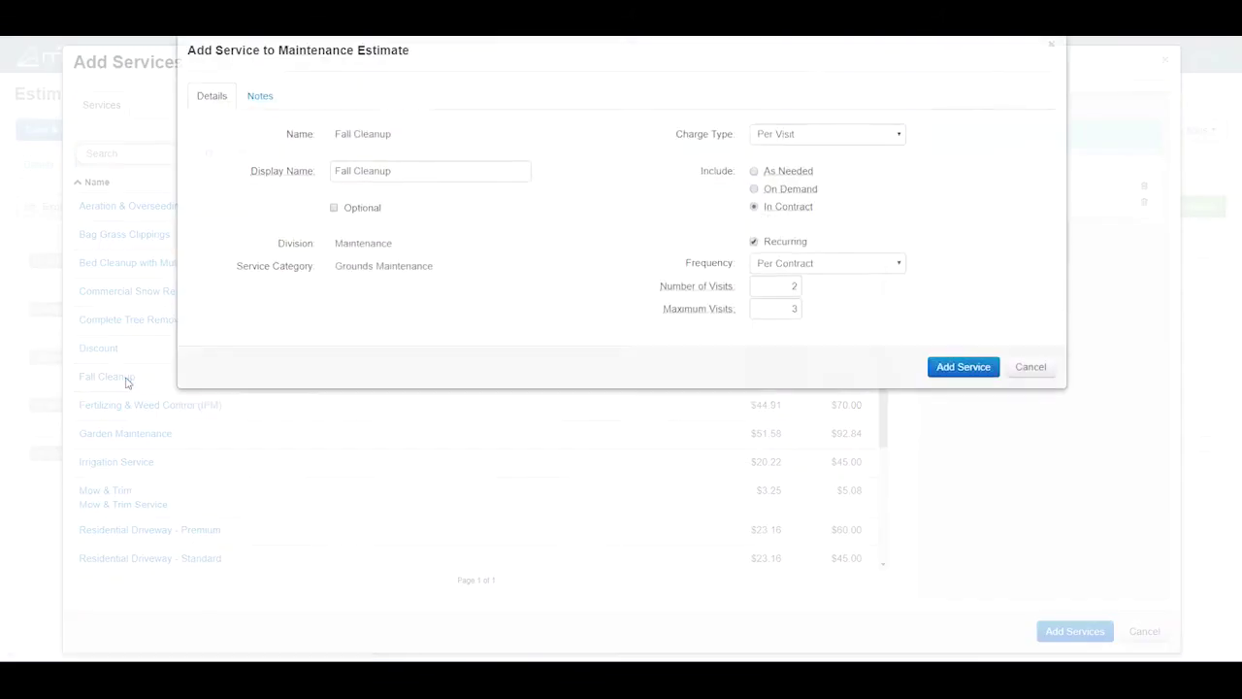
pyautogui.click(1031, 380)
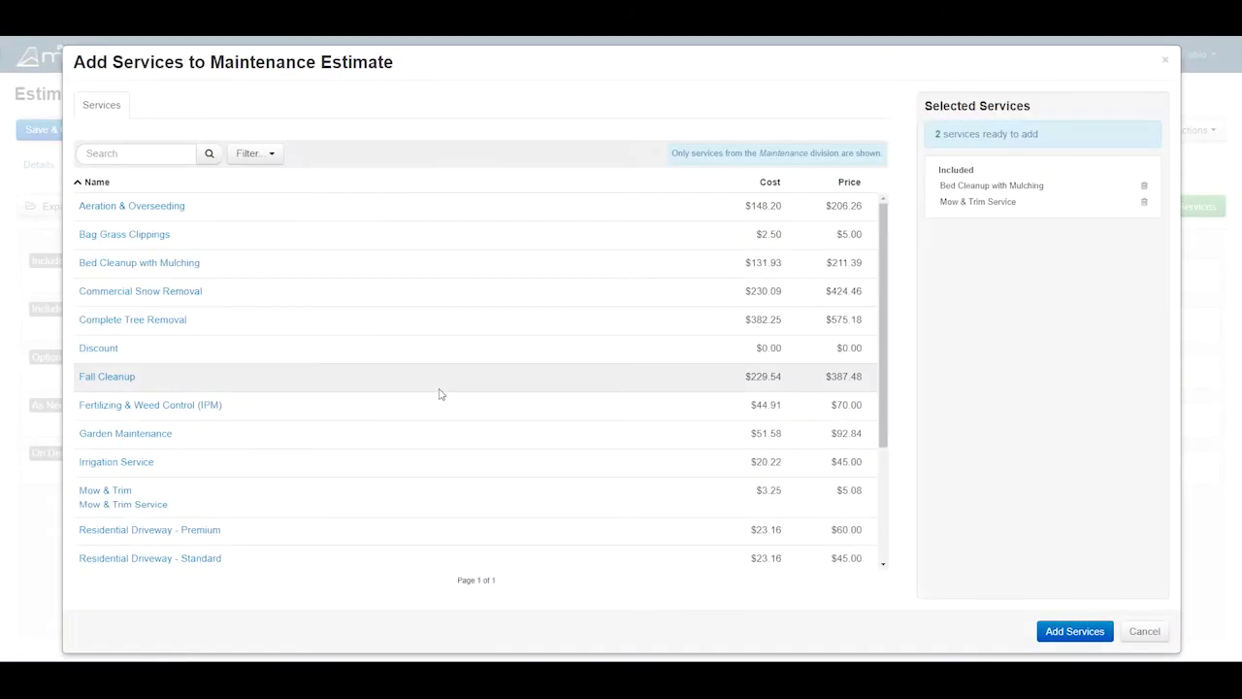
pyautogui.click(130, 205)
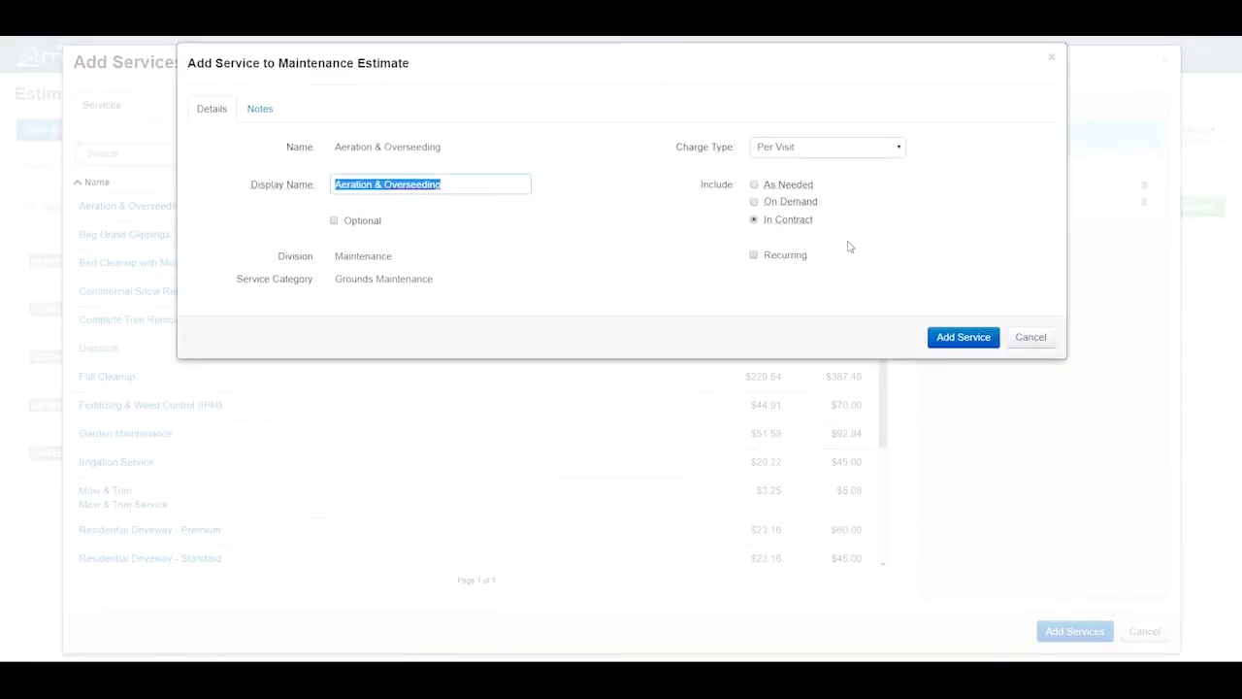
pyautogui.click(948, 337)
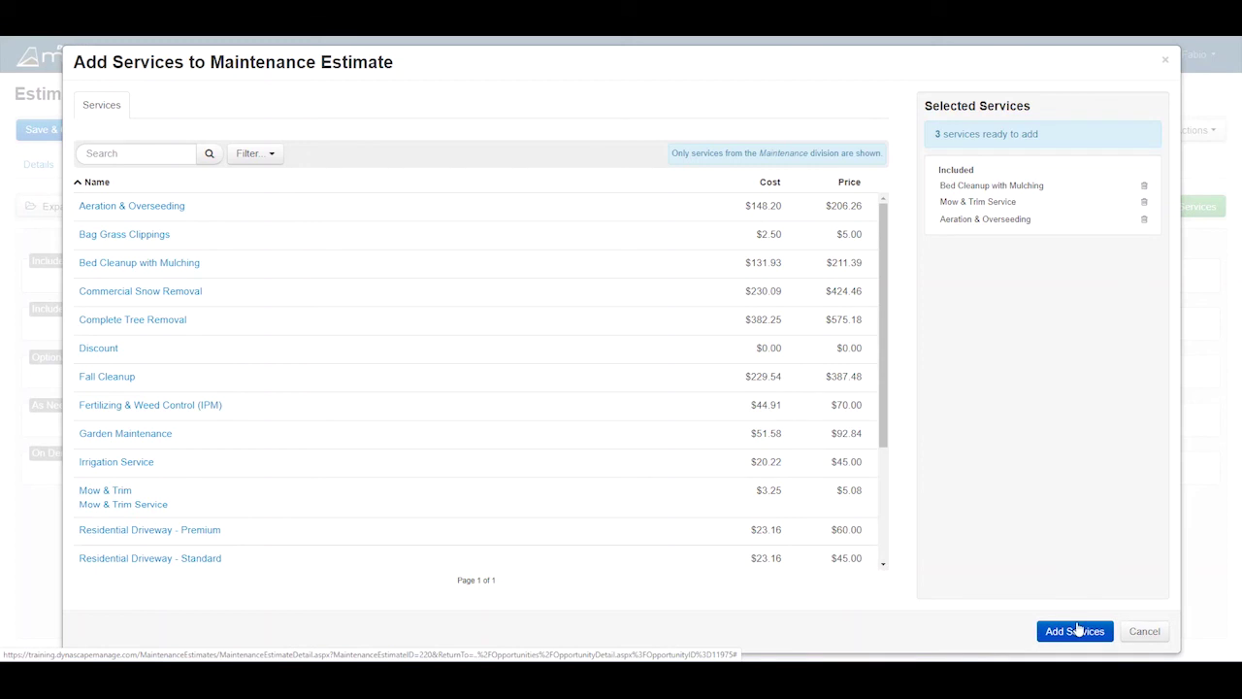
# Step: Review the selected services and add all of them to the maintenance estimate
pyautogui.moveTo(940, 175); pyautogui.dragTo(972, 171)
pyautogui.click(974, 242)
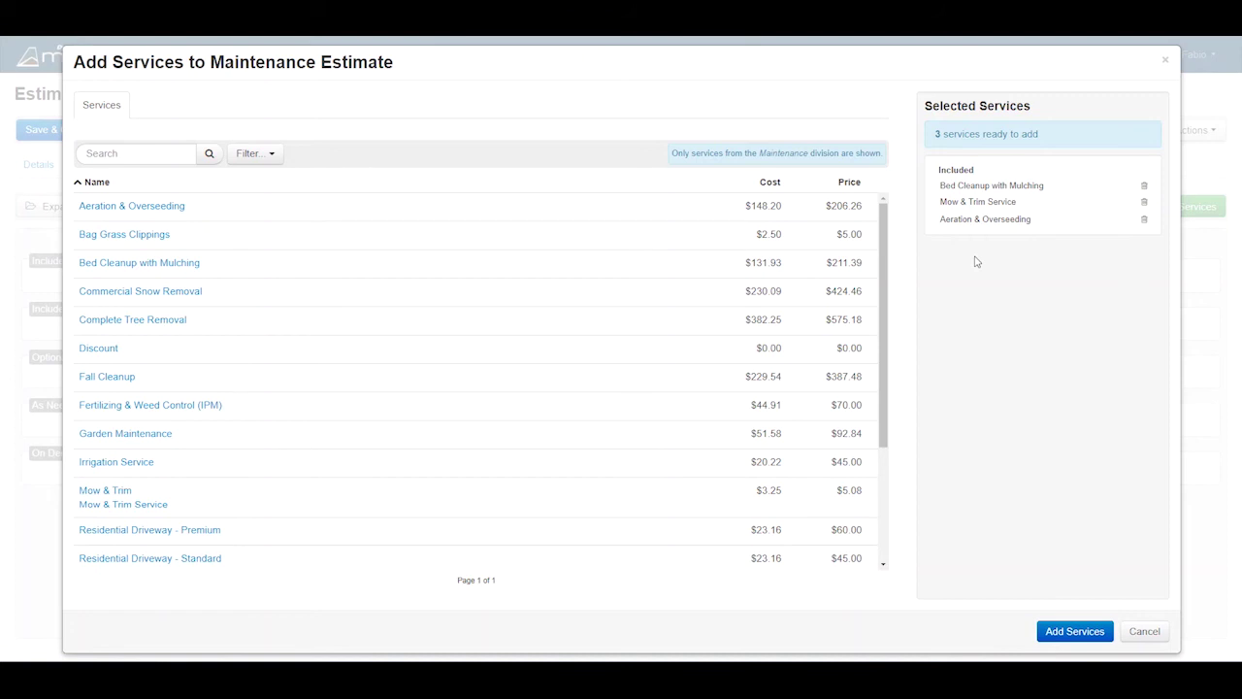
pyautogui.click(1076, 634)
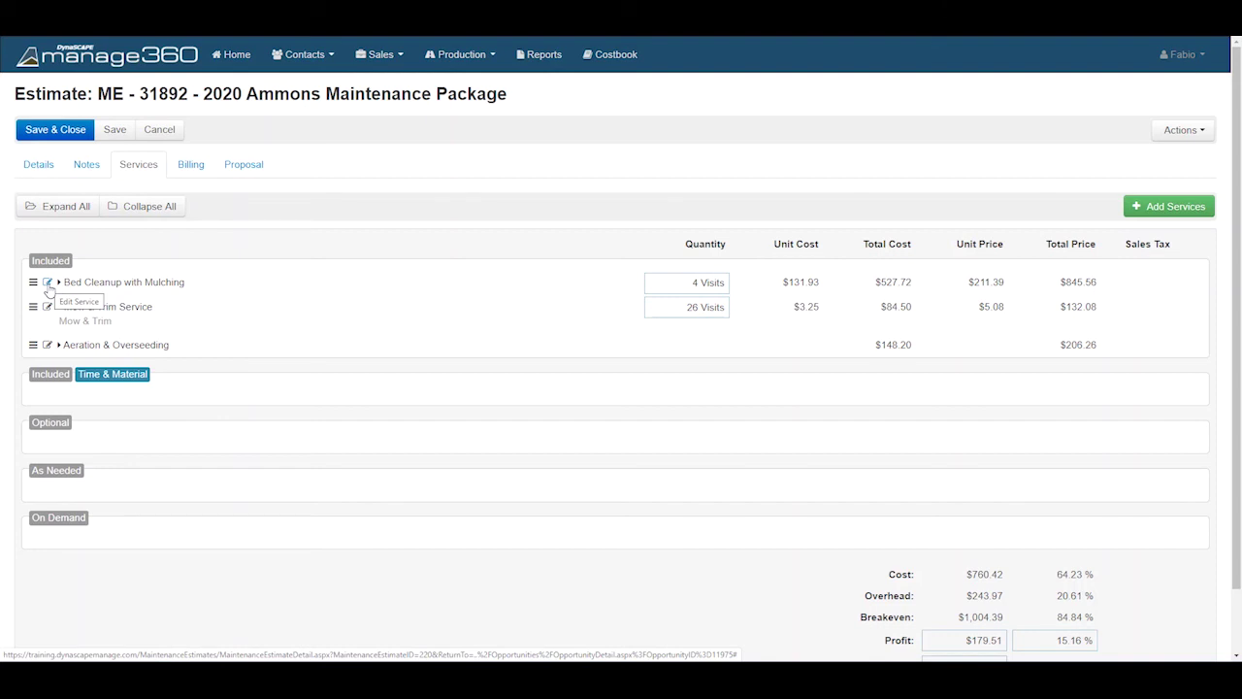
# Step: Examine the estimate's Bed Cleanup with Mulching service settings, crew instructions and customer description without changing them
pyautogui.click(47, 283)
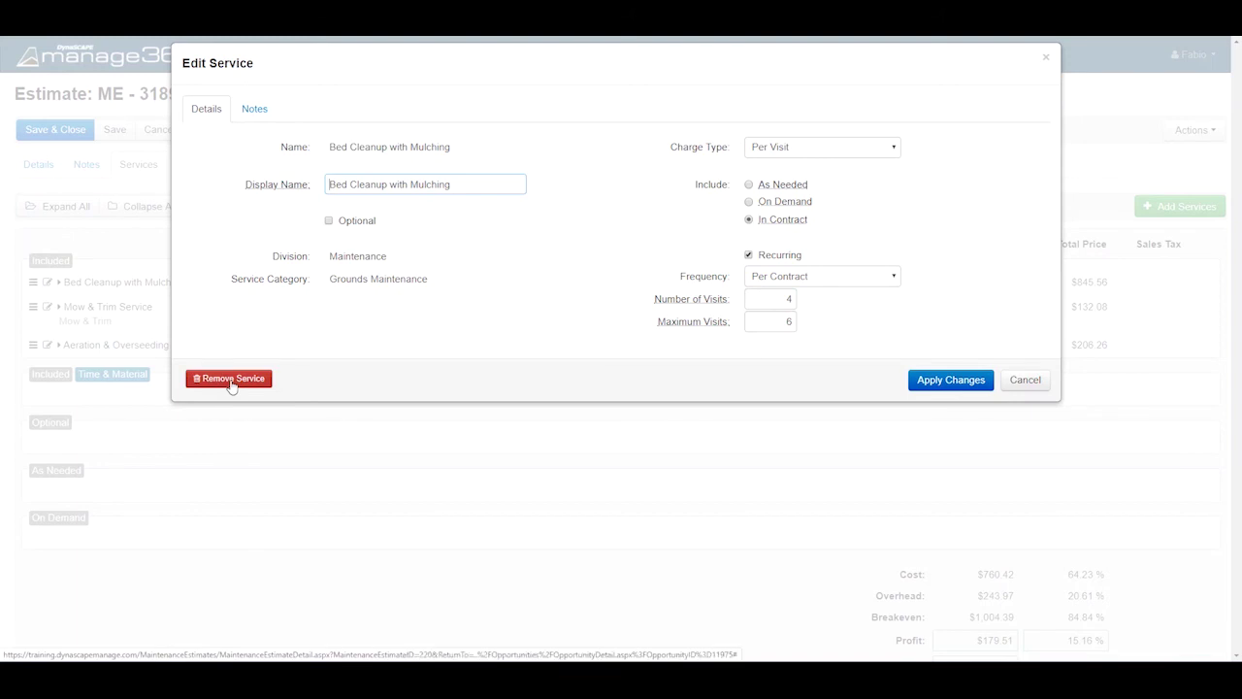
pyautogui.click(254, 111)
pyautogui.moveTo(276, 156)
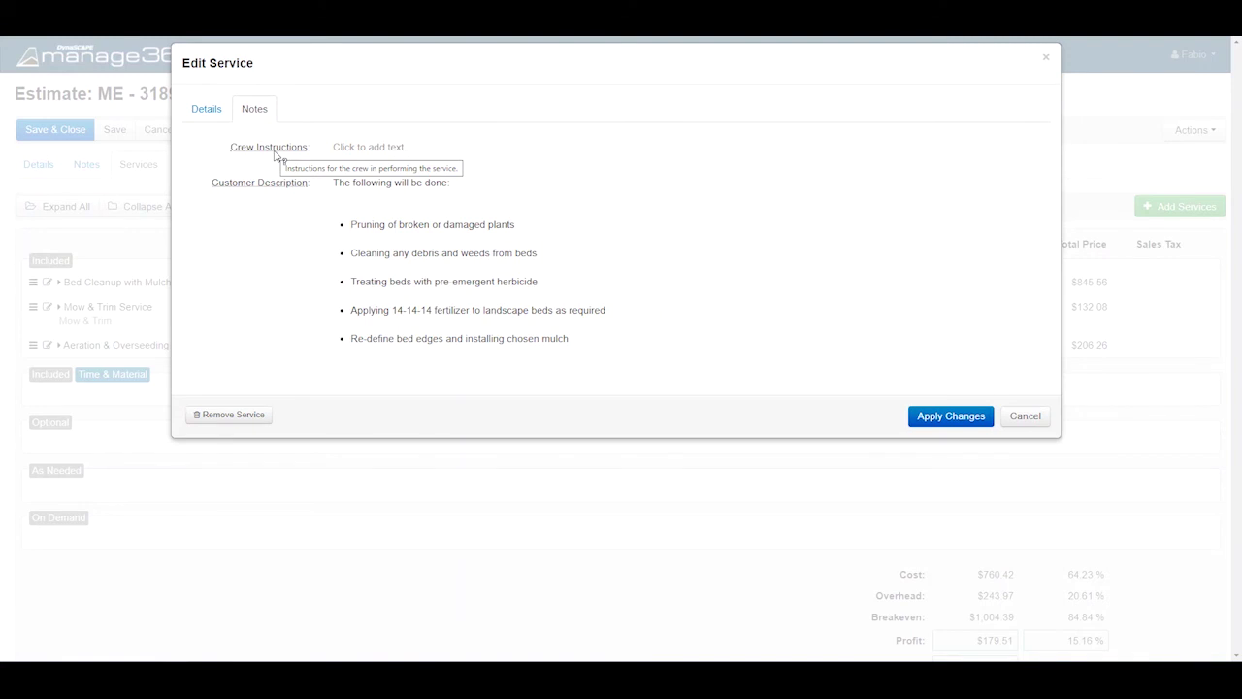
pyautogui.click(354, 146)
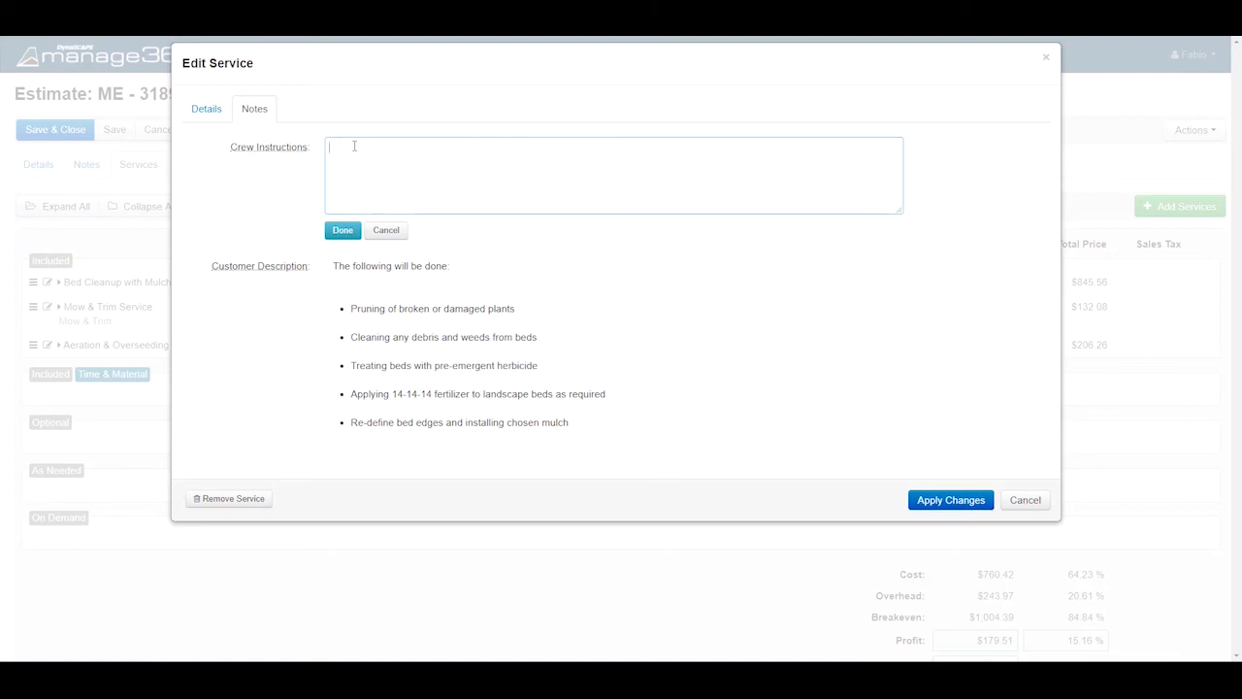
pyautogui.click(384, 232)
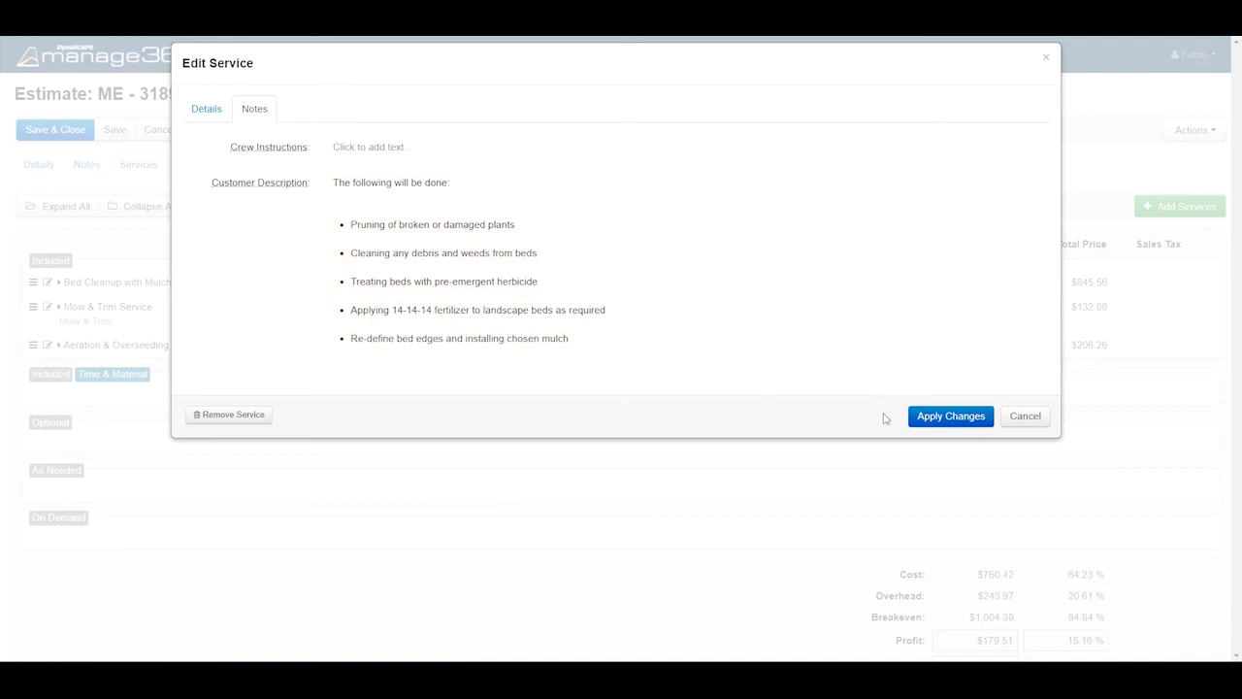
pyautogui.click(1024, 415)
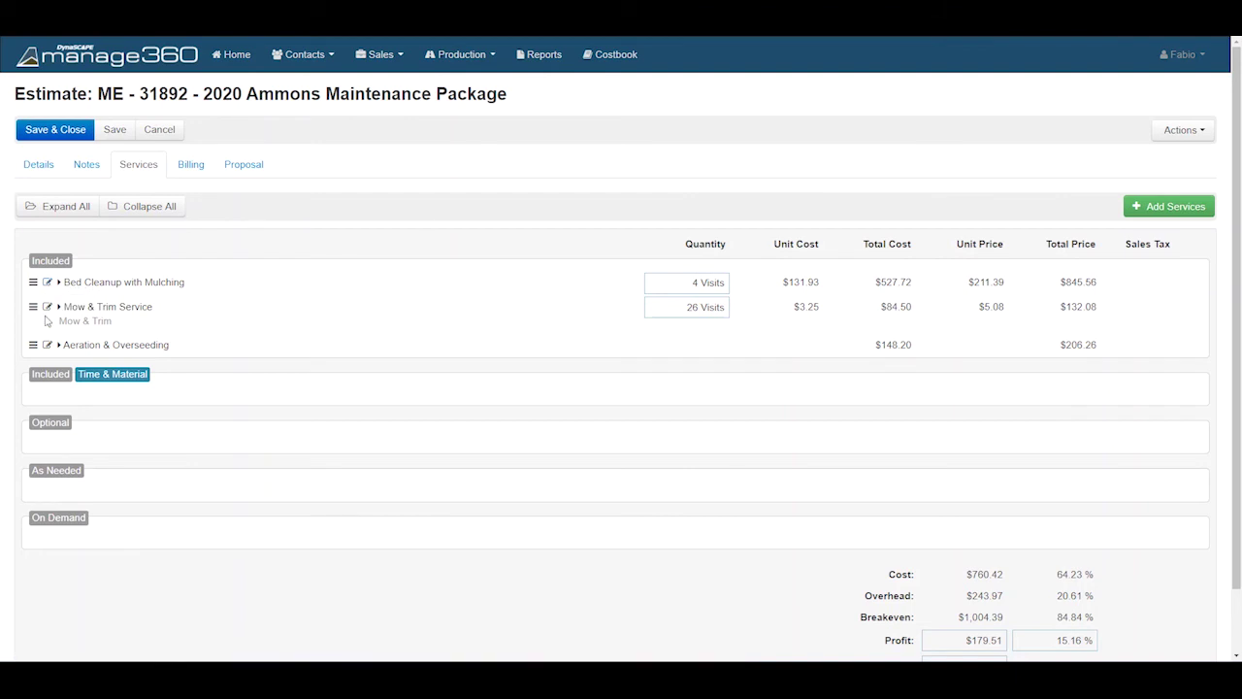
# Step: Examine the Mow & Trim Service's charge type, frequency and visit settings without changing them
pyautogui.click(47, 308)
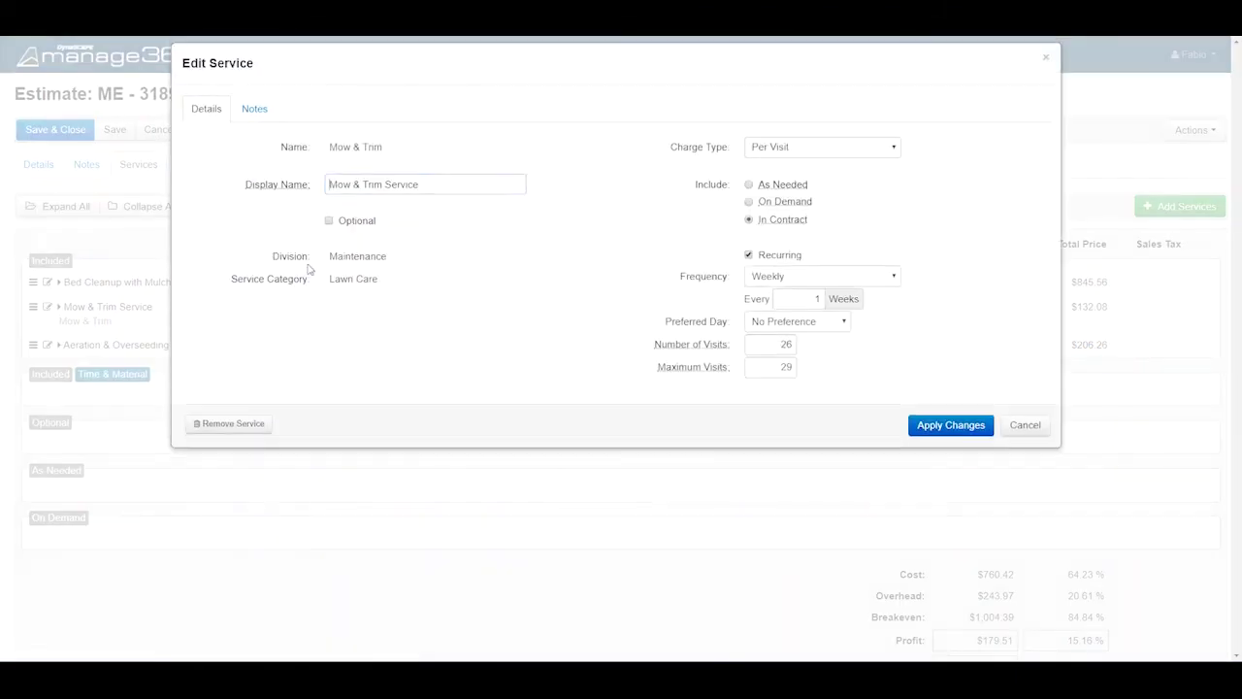
pyautogui.moveTo(678, 282); pyautogui.dragTo(723, 285)
pyautogui.click(655, 284)
pyautogui.click(1018, 425)
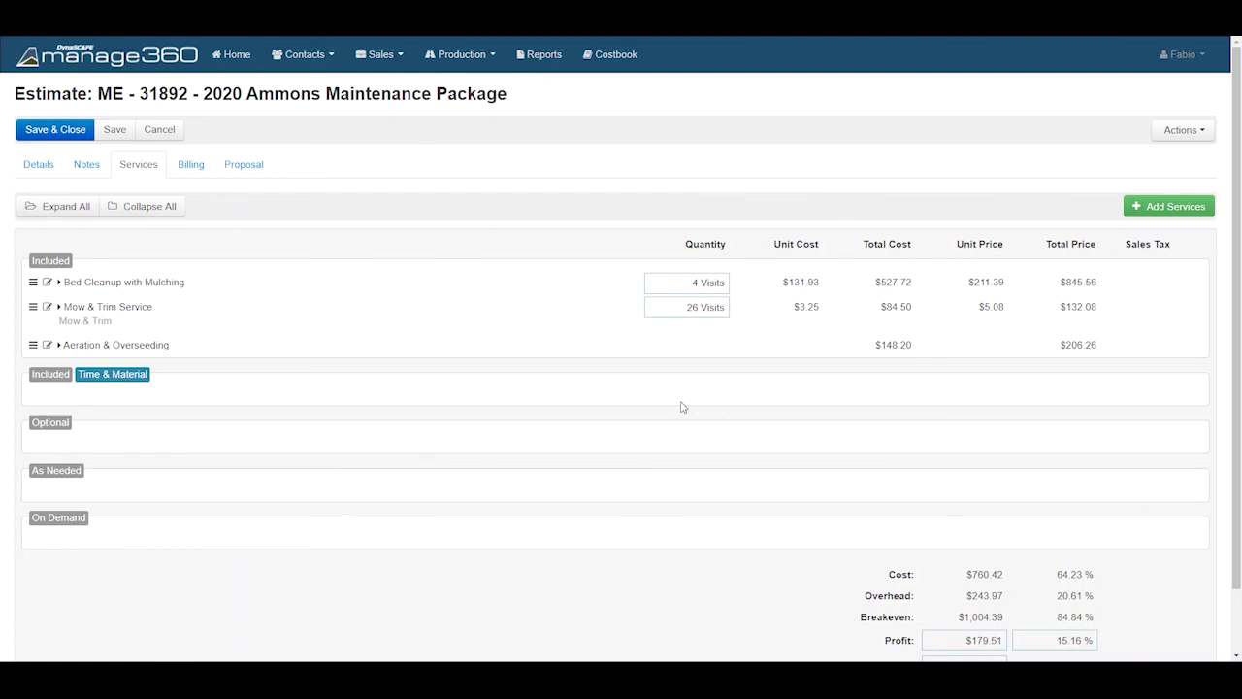
# Step: Expand the Bed Cleanup with Mulching service and examine the materials and labor inside its kit
pyautogui.click(69, 290)
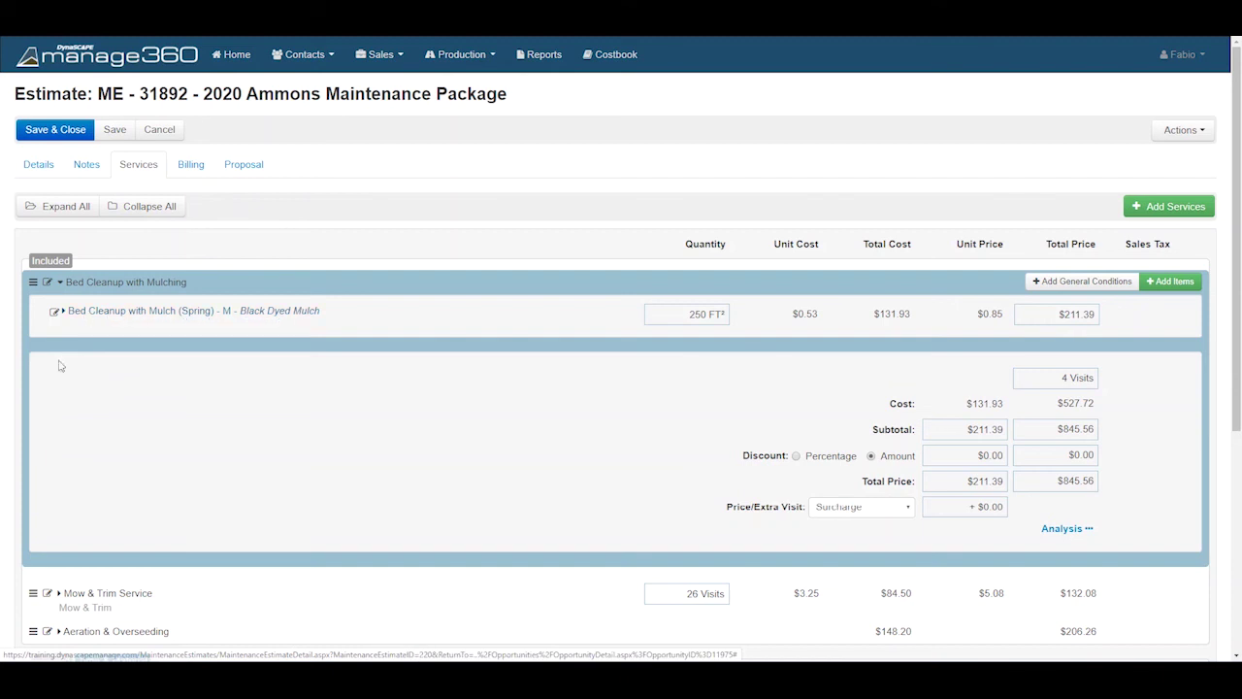
pyautogui.click(63, 310)
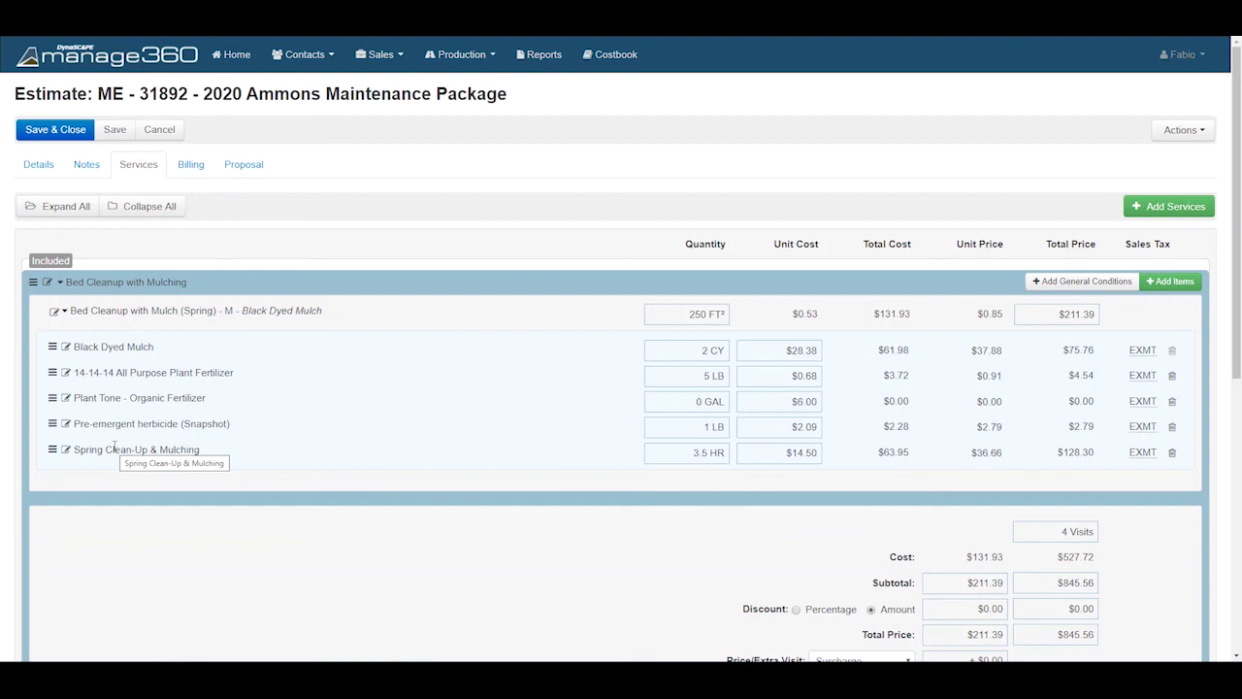
pyautogui.click(70, 316)
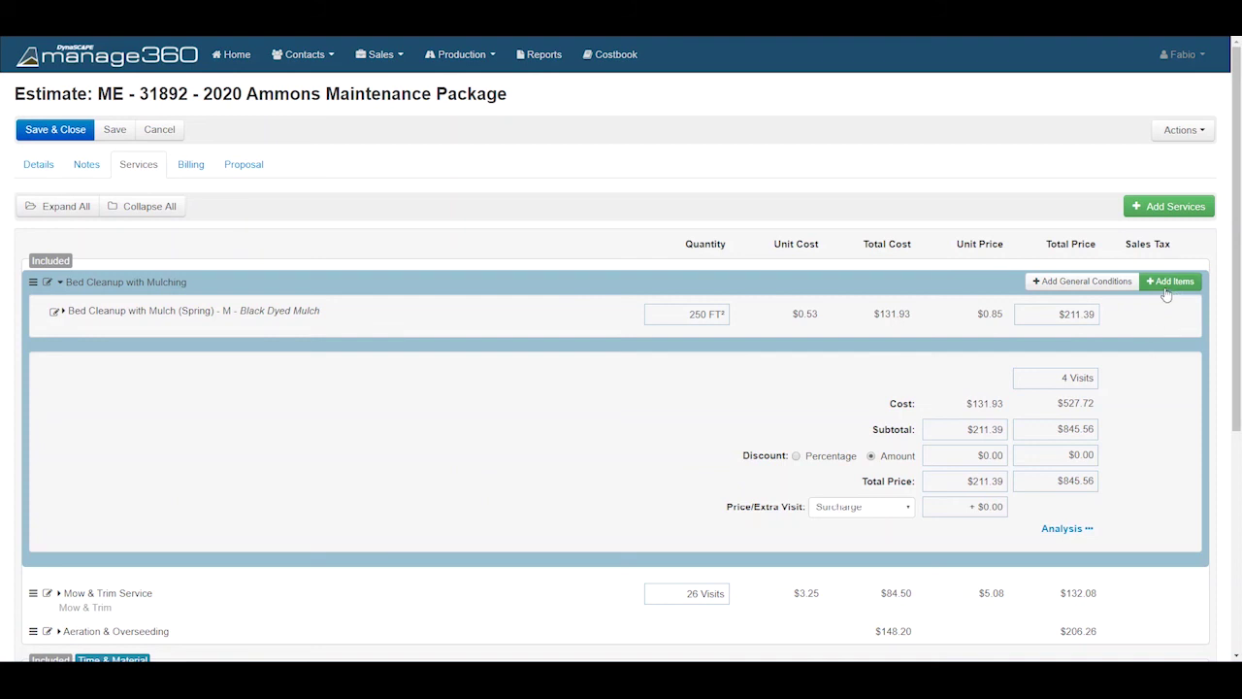
# Step: Browse the kits, equipment, materials and plants available for adding to the Bed Cleanup with Mulching service
pyautogui.click(1167, 283)
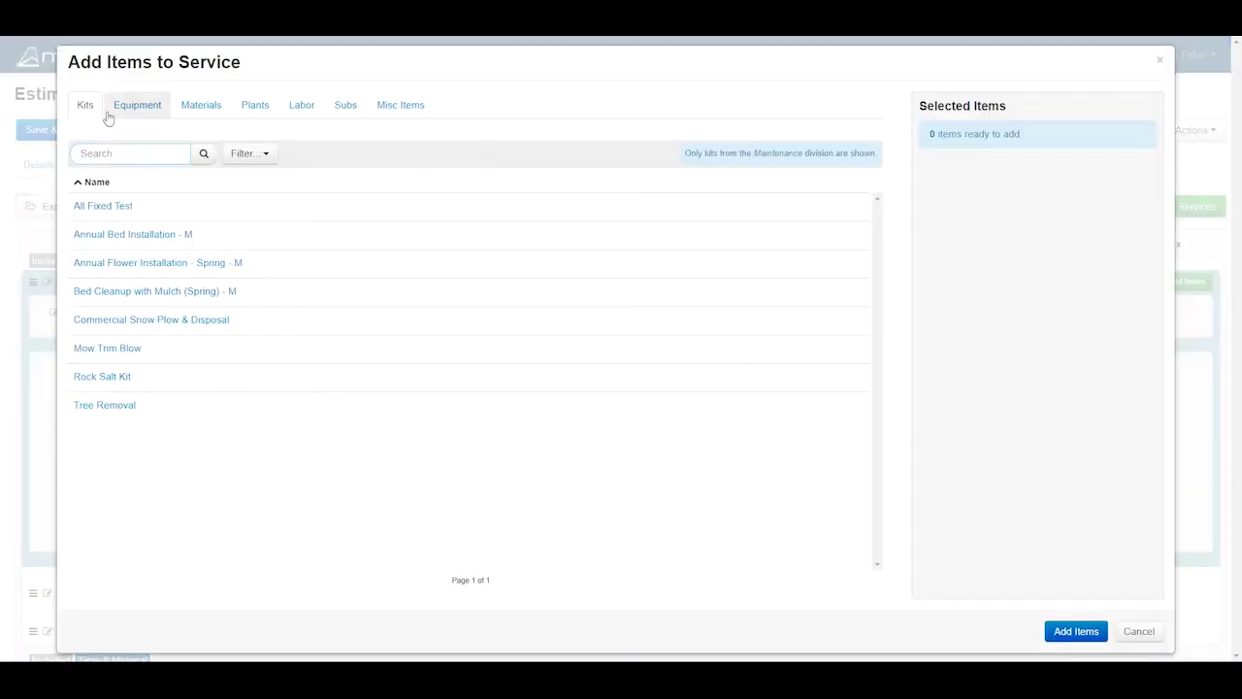
pyautogui.click(134, 112)
pyautogui.click(199, 109)
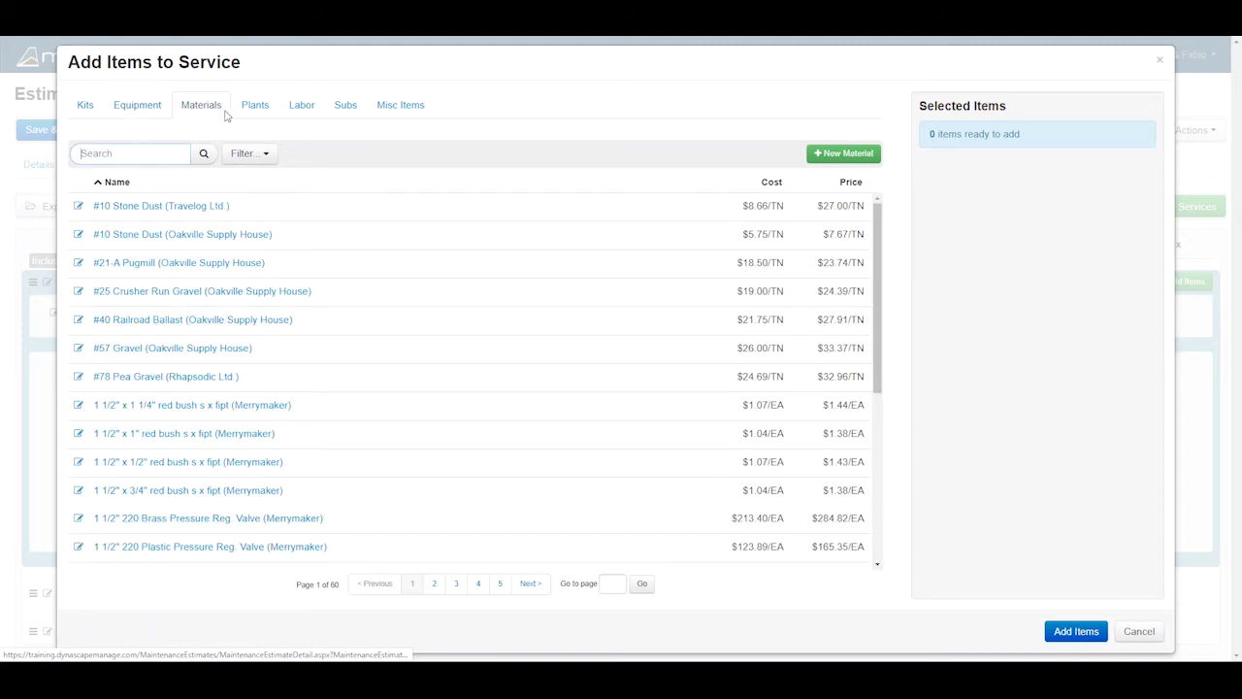
pyautogui.click(255, 108)
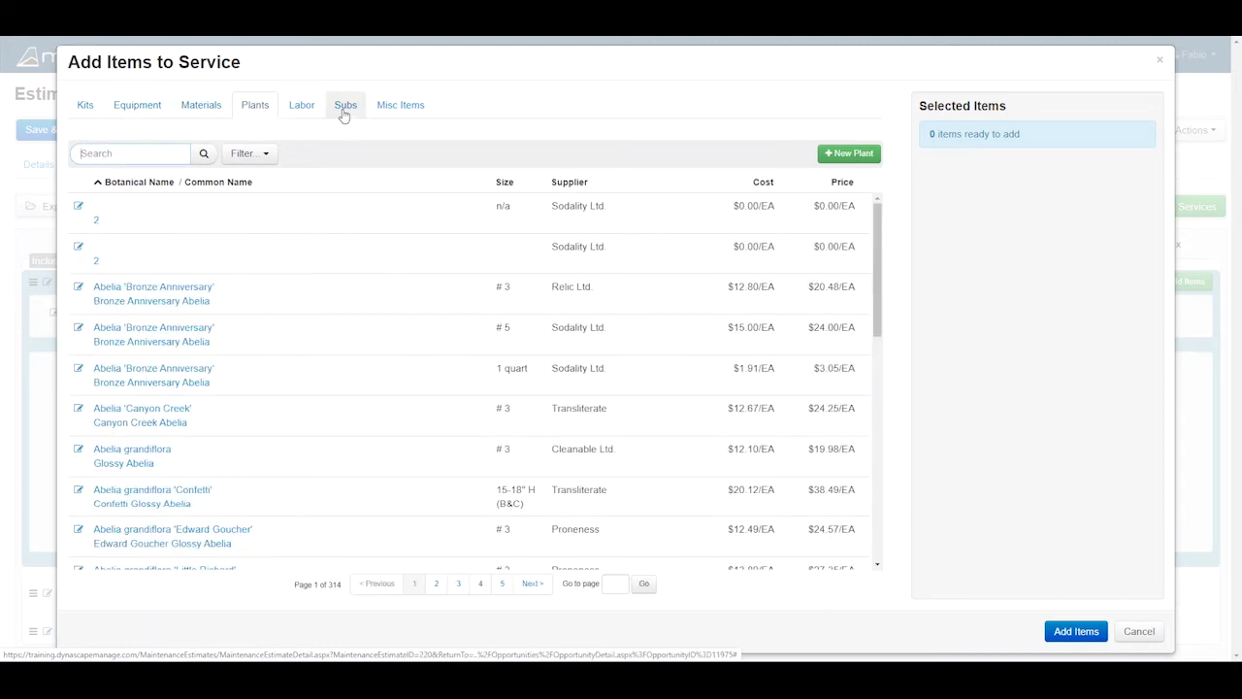
pyautogui.click(155, 107)
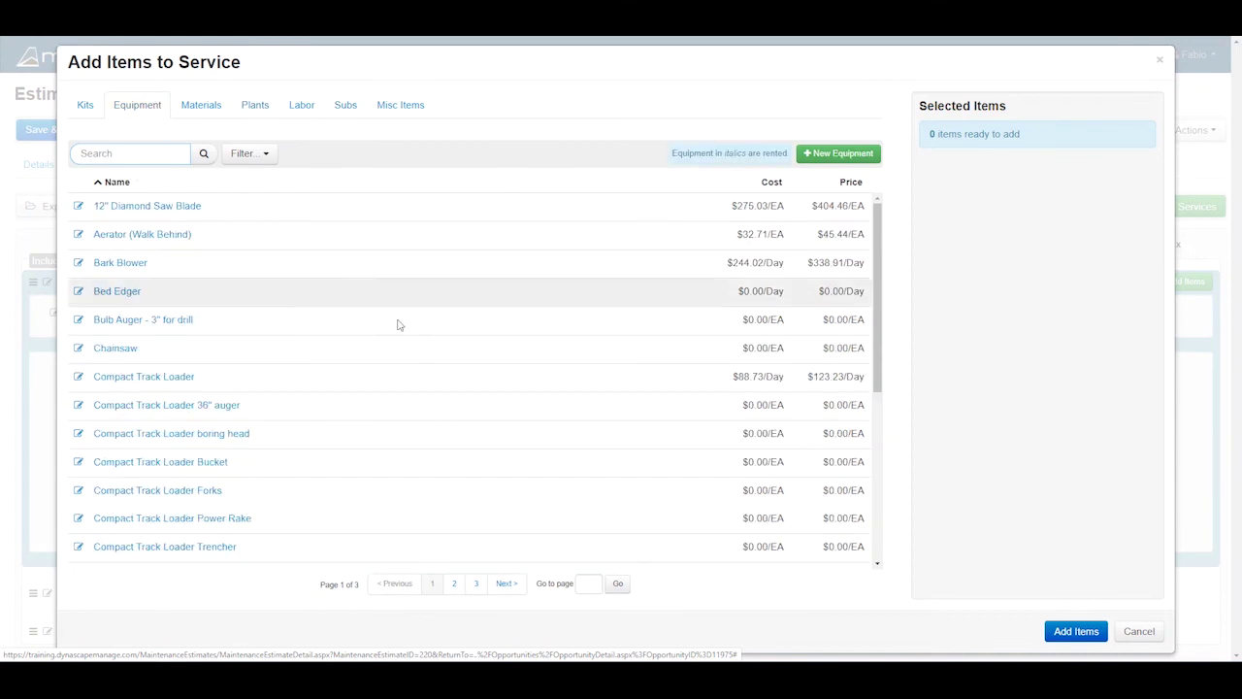
pyautogui.click(1139, 631)
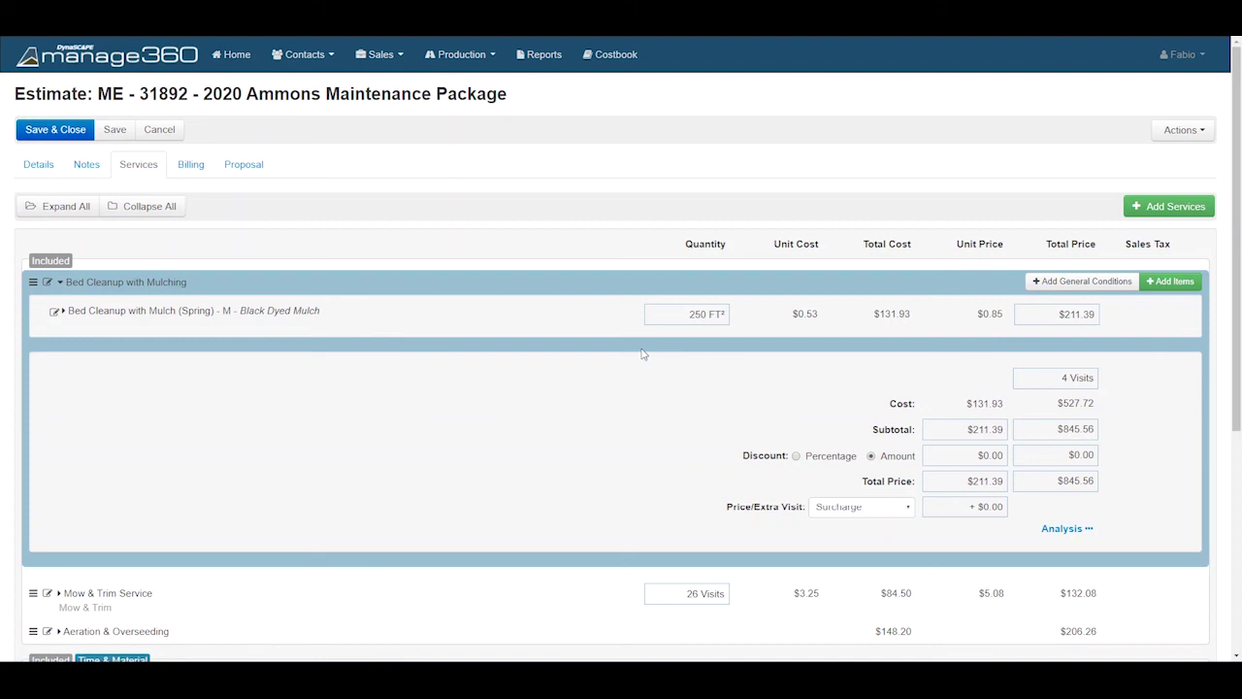
# Step: Check the property's bed area in the estimate details and set the Bed Cleanup with Mulch kit's quantity to 200 FT²
pyautogui.click(41, 172)
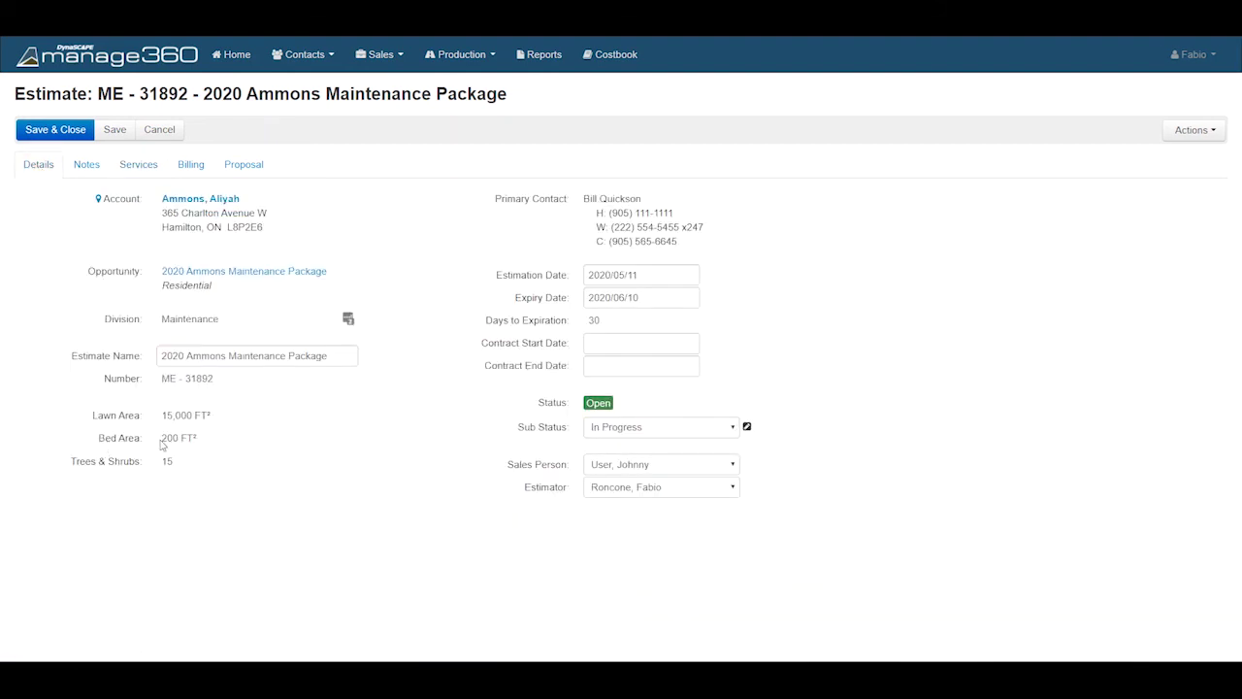
pyautogui.click(152, 170)
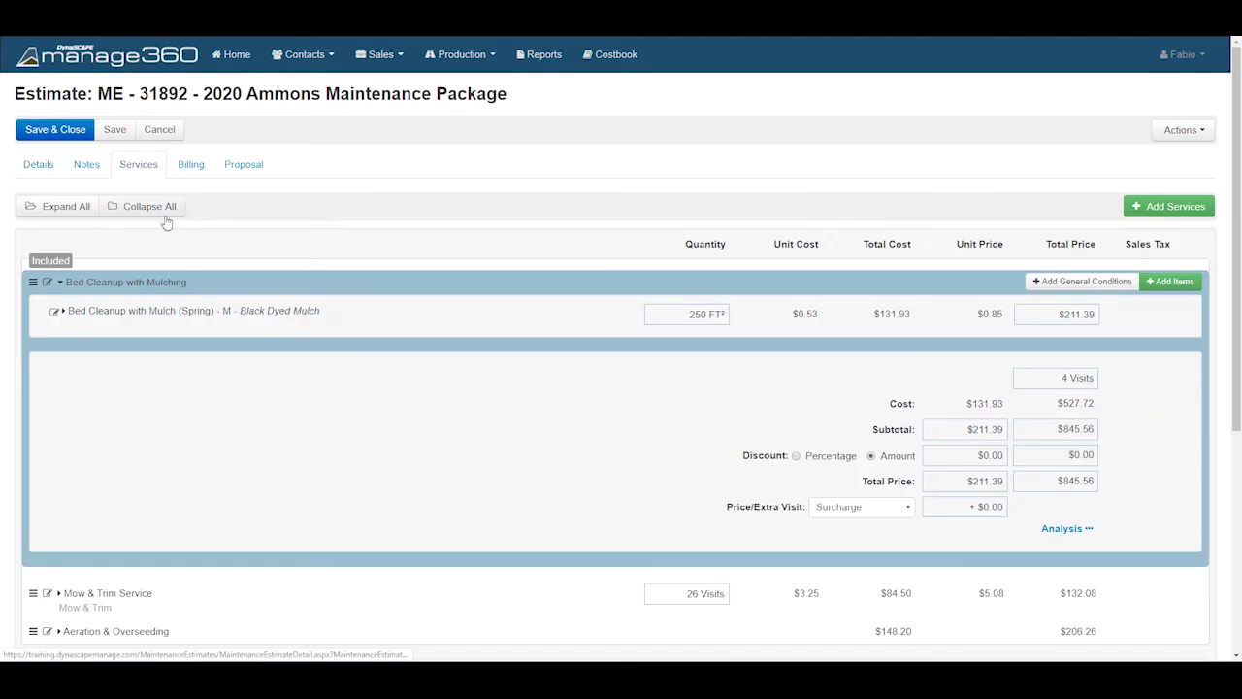
pyautogui.write('200')
pyautogui.click(689, 348)
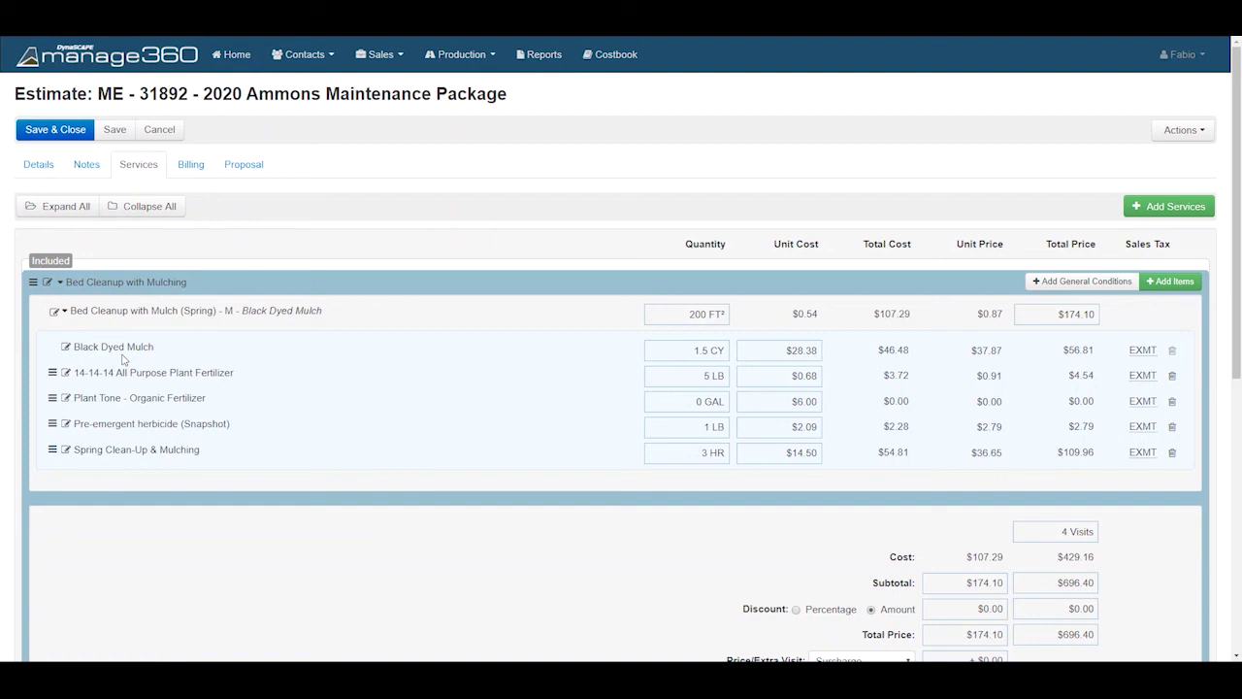
# Step: Change the Bed Cleanup with Mulch (Spring) kit's lead item to Red Dyed Mulch (Quantity, Inc.) in its advanced settings
pyautogui.click(53, 312)
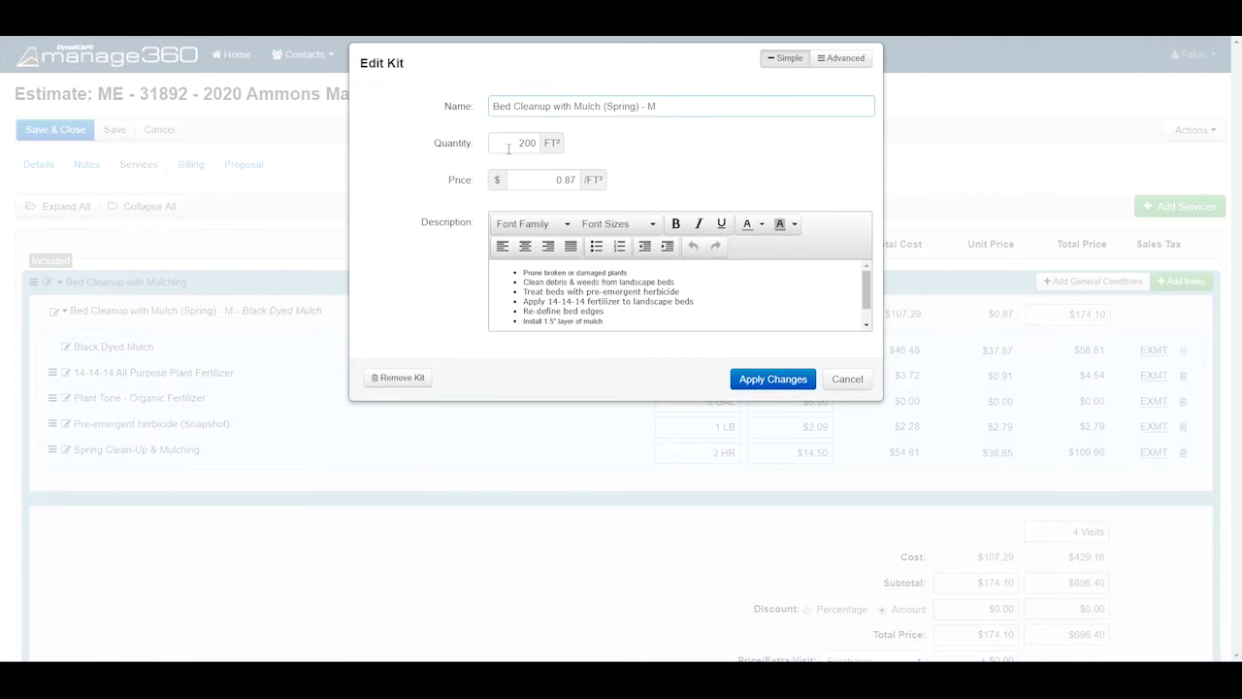
pyautogui.click(840, 62)
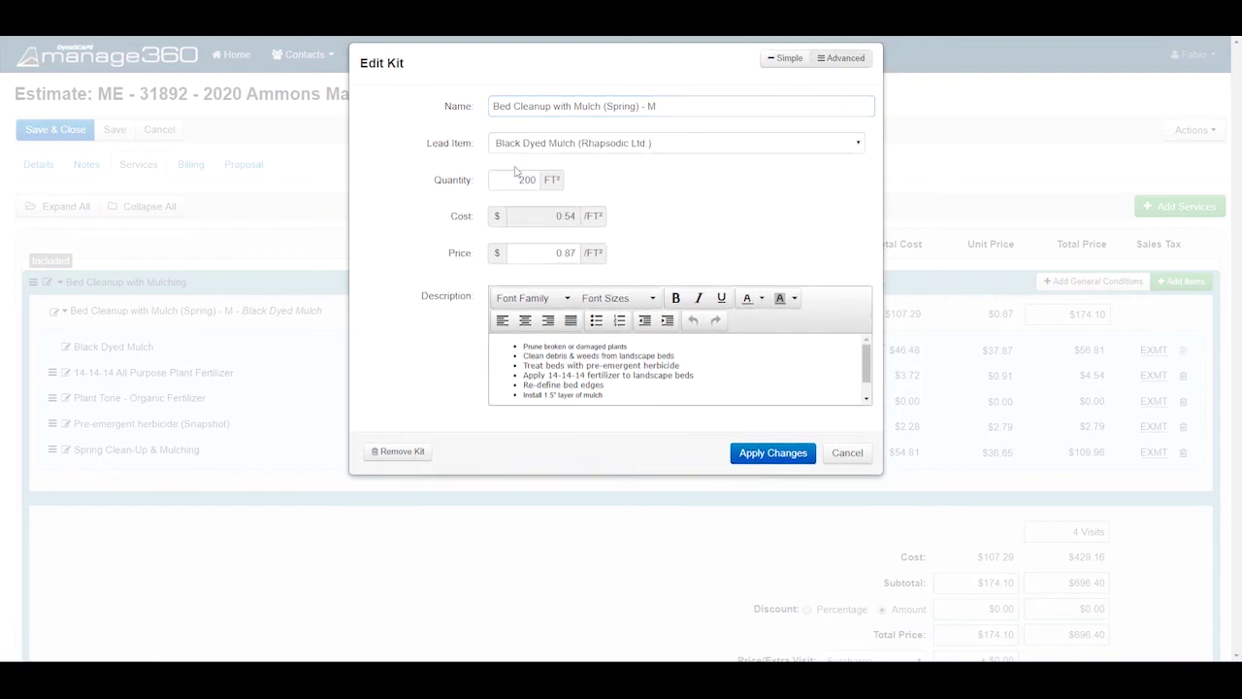
pyautogui.moveTo(424, 153); pyautogui.dragTo(474, 151)
pyautogui.click(669, 144)
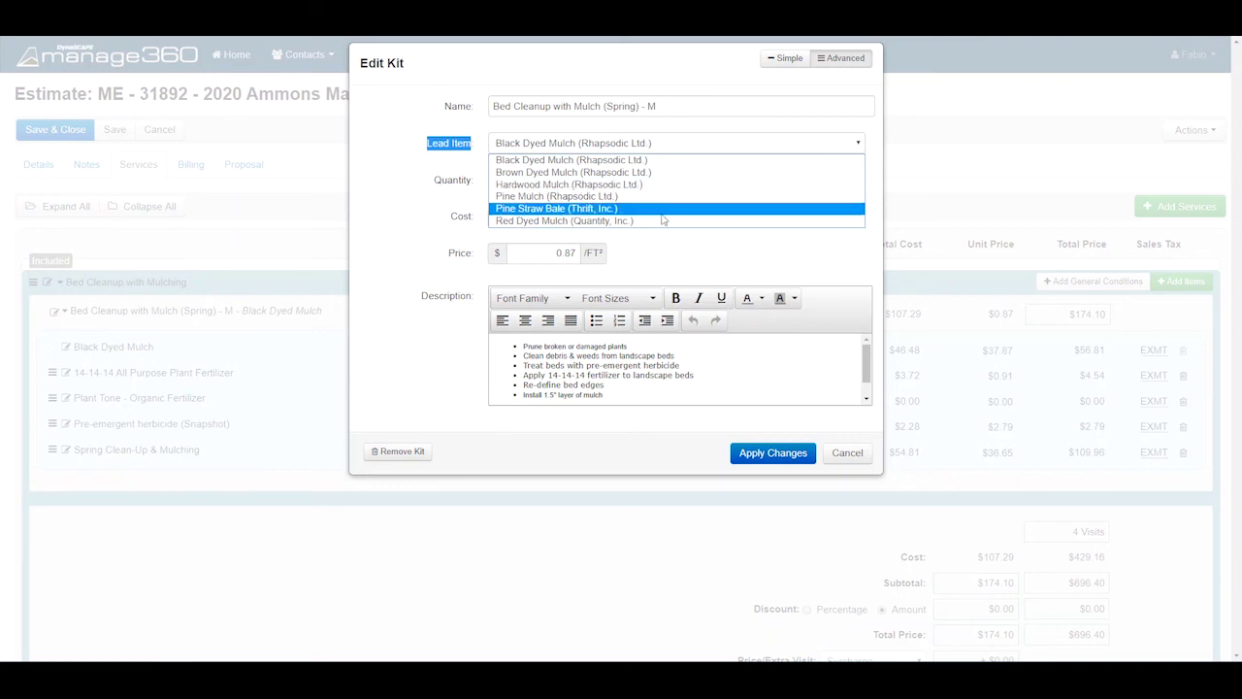
pyautogui.click(632, 221)
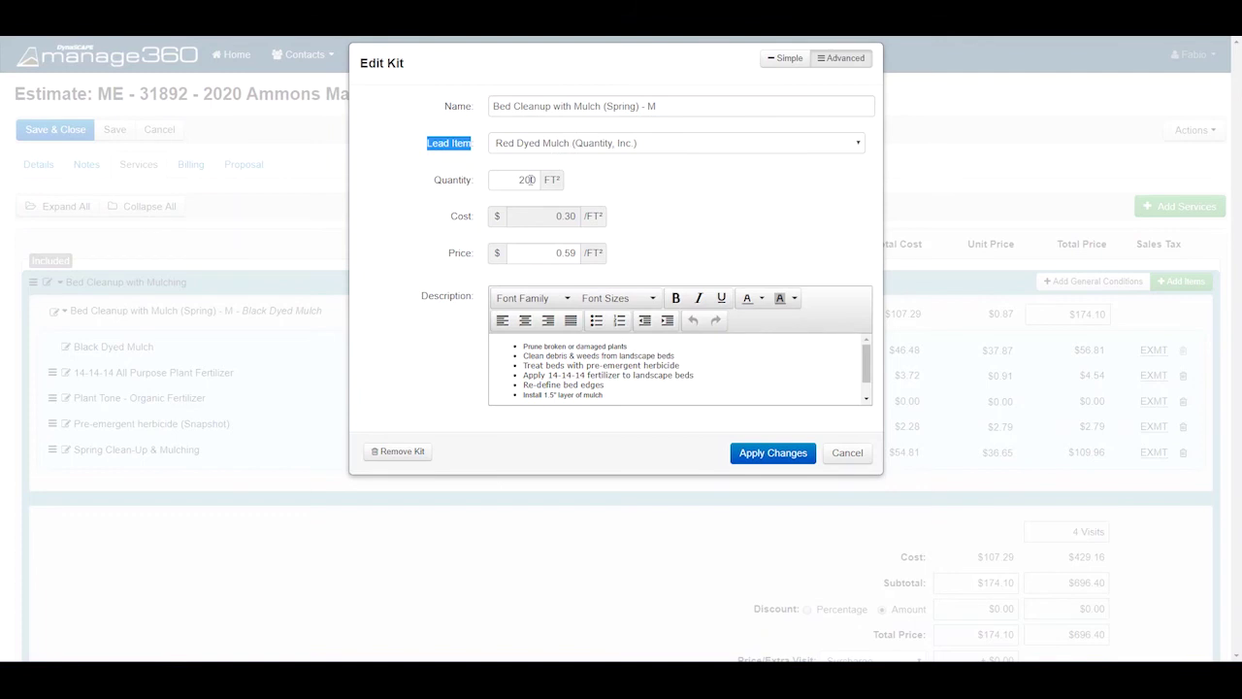
pyautogui.click(756, 452)
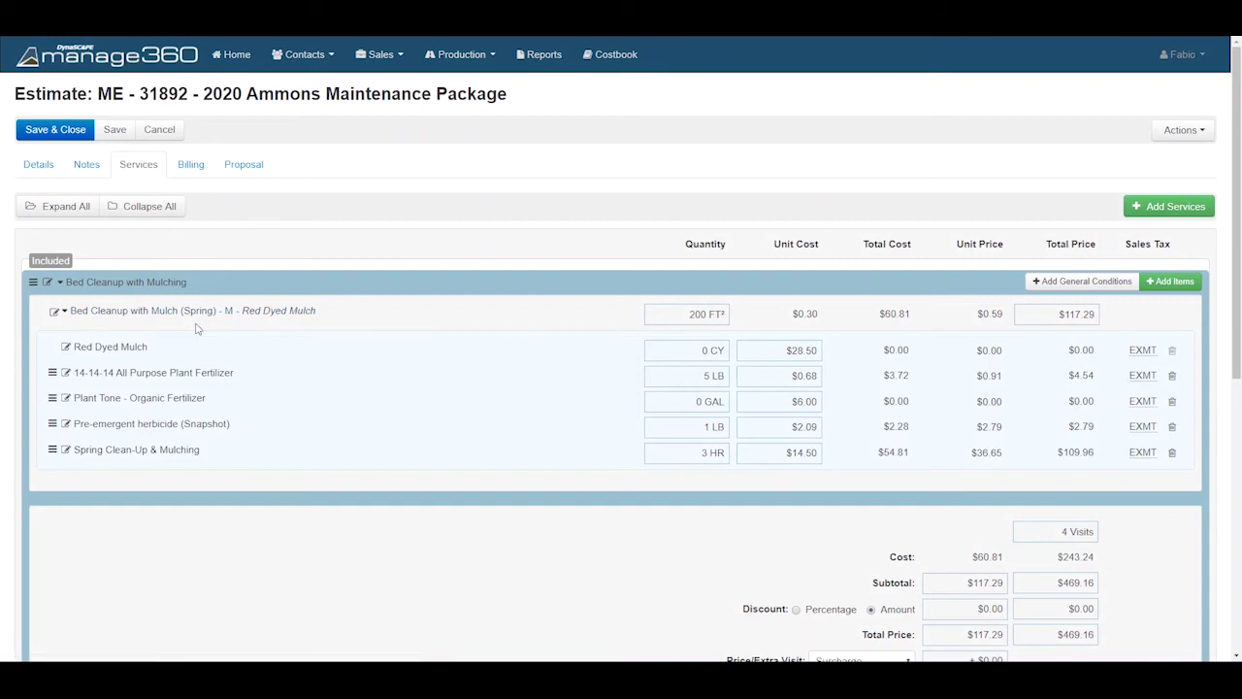
pyautogui.click(66, 312)
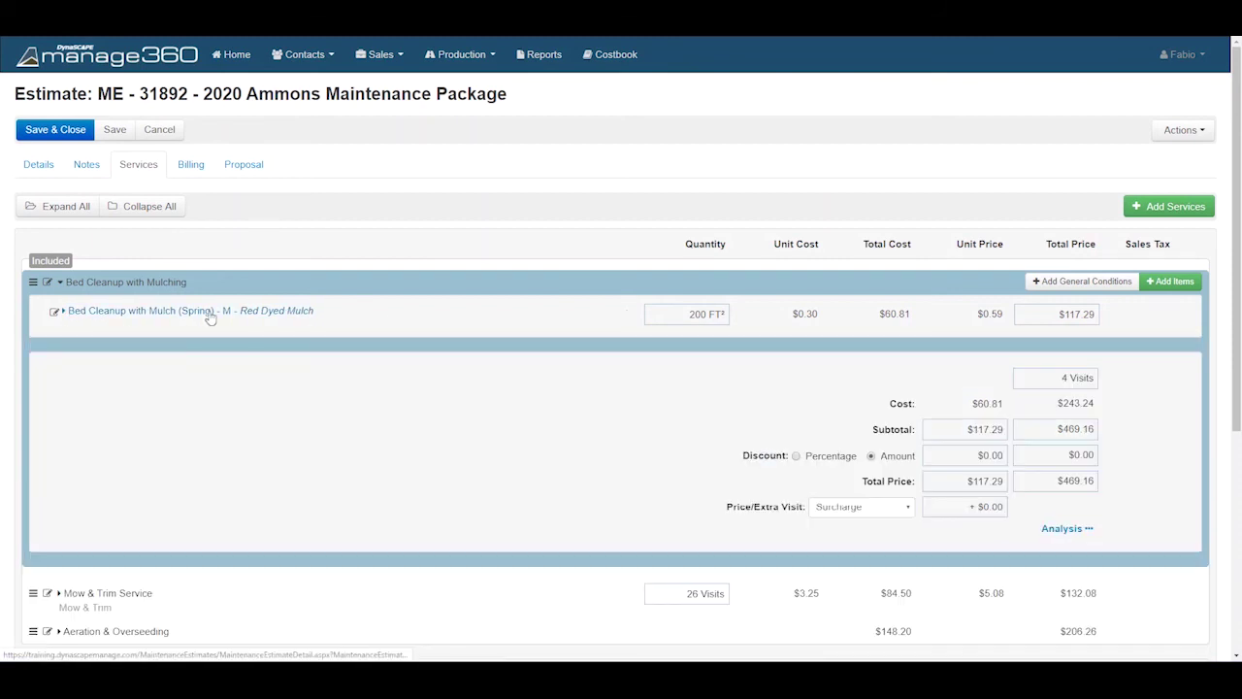
# Step: Try a quantity of 250 FT² for the Bed Cleanup with Mulch kit and set it back to 200 FT²
pyautogui.click(679, 314)
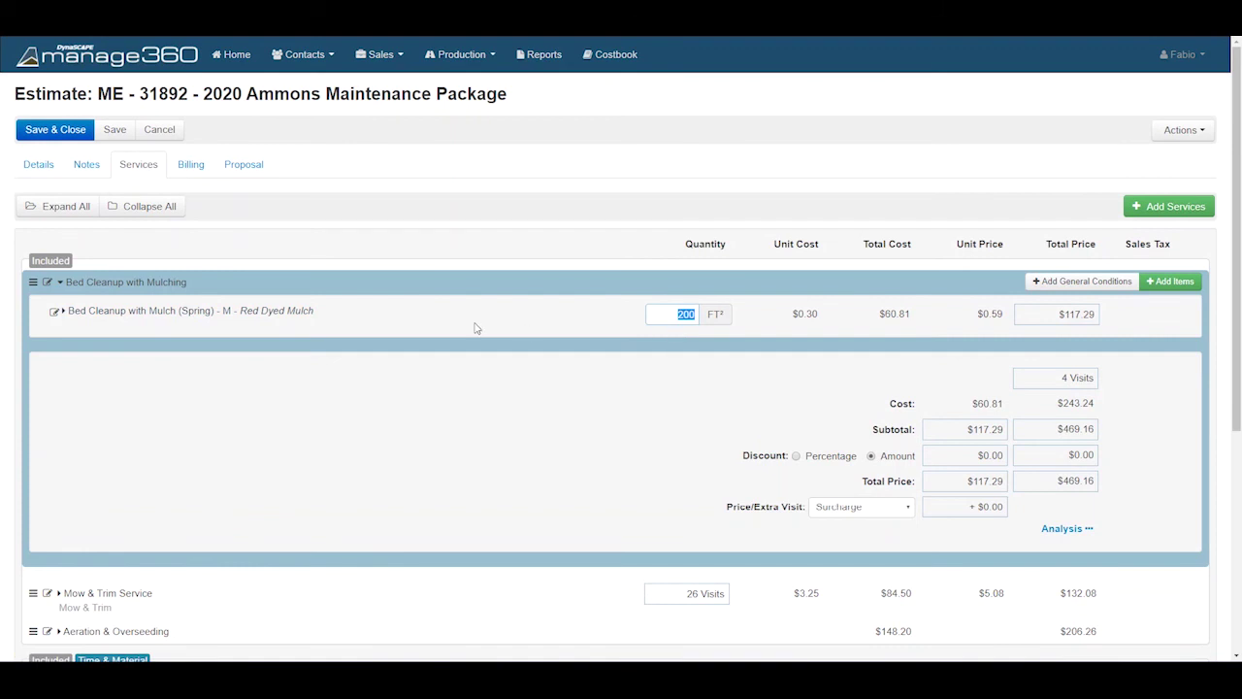
pyautogui.write('200')
pyautogui.click(669, 315)
pyautogui.write('250')
pyautogui.click(631, 329)
pyautogui.click(689, 323)
pyautogui.write('200')
pyautogui.click(617, 340)
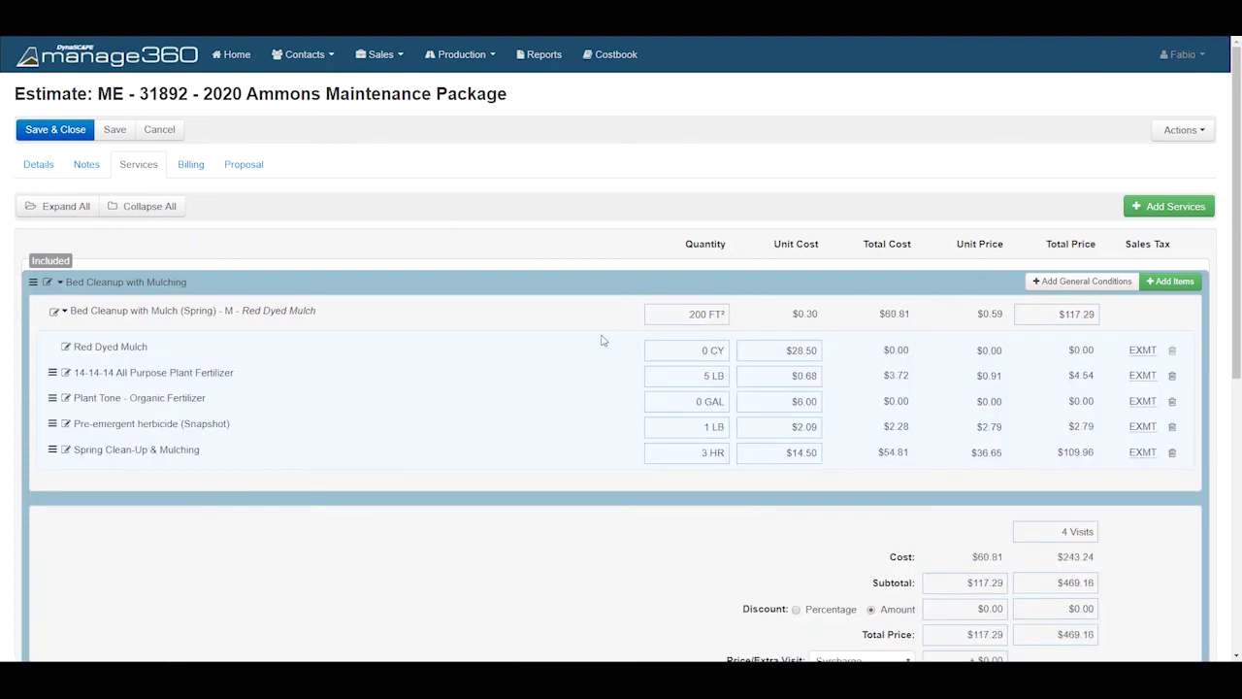
pyautogui.click(64, 311)
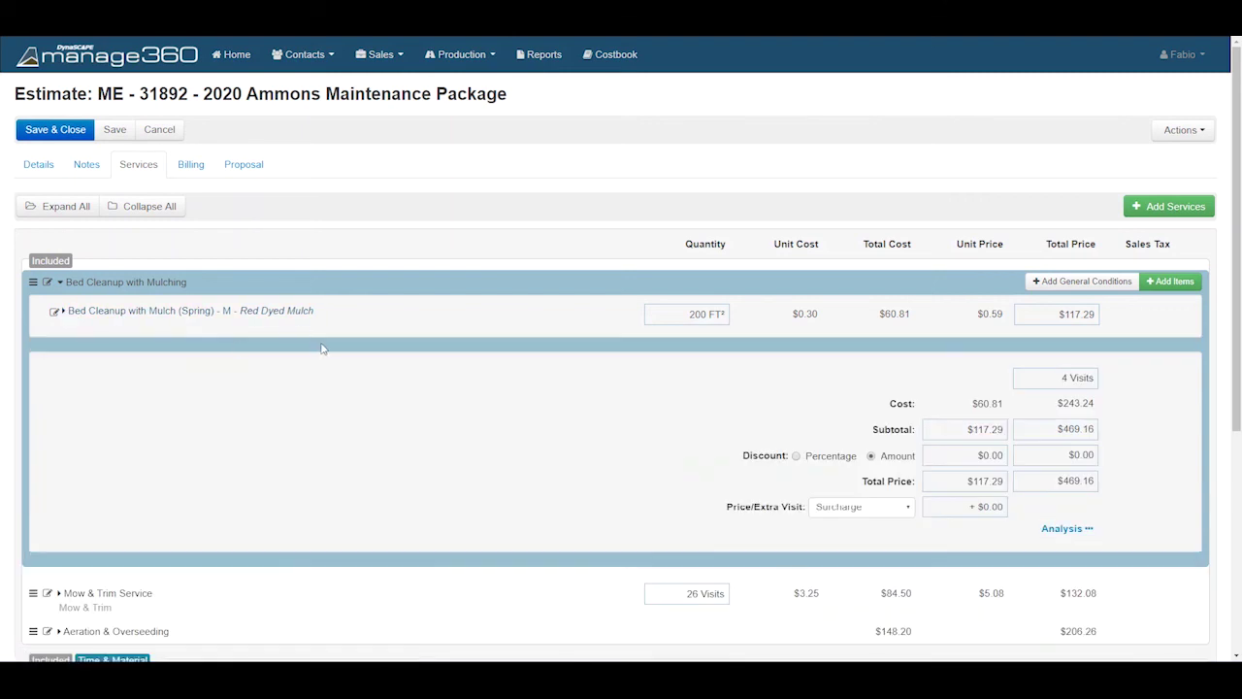
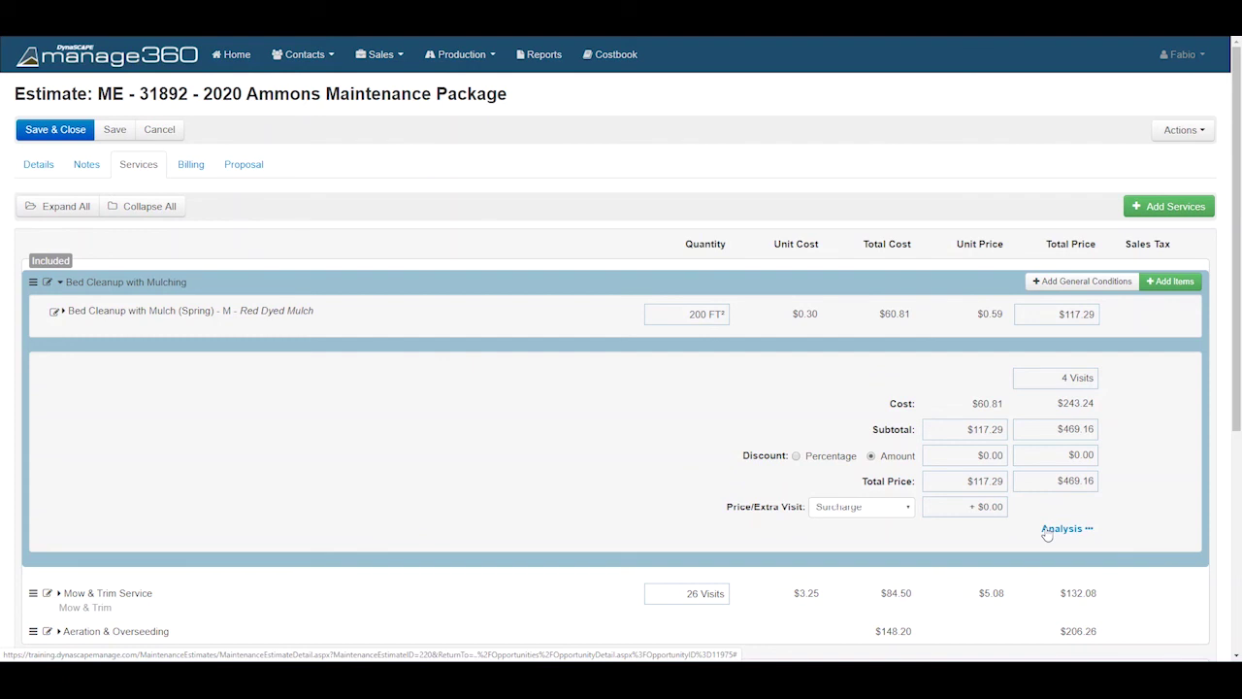
# Step: Review the cost, breakeven and subtotal per visit in the Bed Cleanup with Mulching service analysis
pyautogui.click(1061, 529)
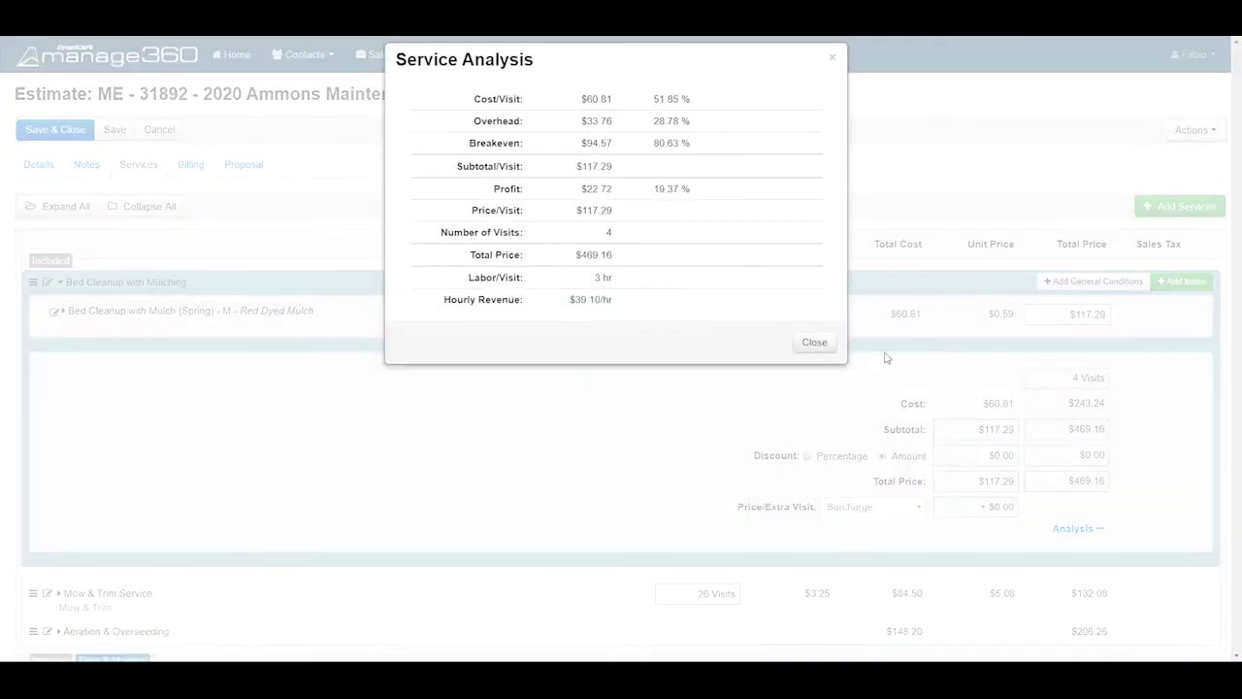
pyautogui.moveTo(581, 100); pyautogui.dragTo(618, 124)
pyautogui.moveTo(586, 143); pyautogui.dragTo(613, 148)
pyautogui.click(605, 175)
pyautogui.click(809, 341)
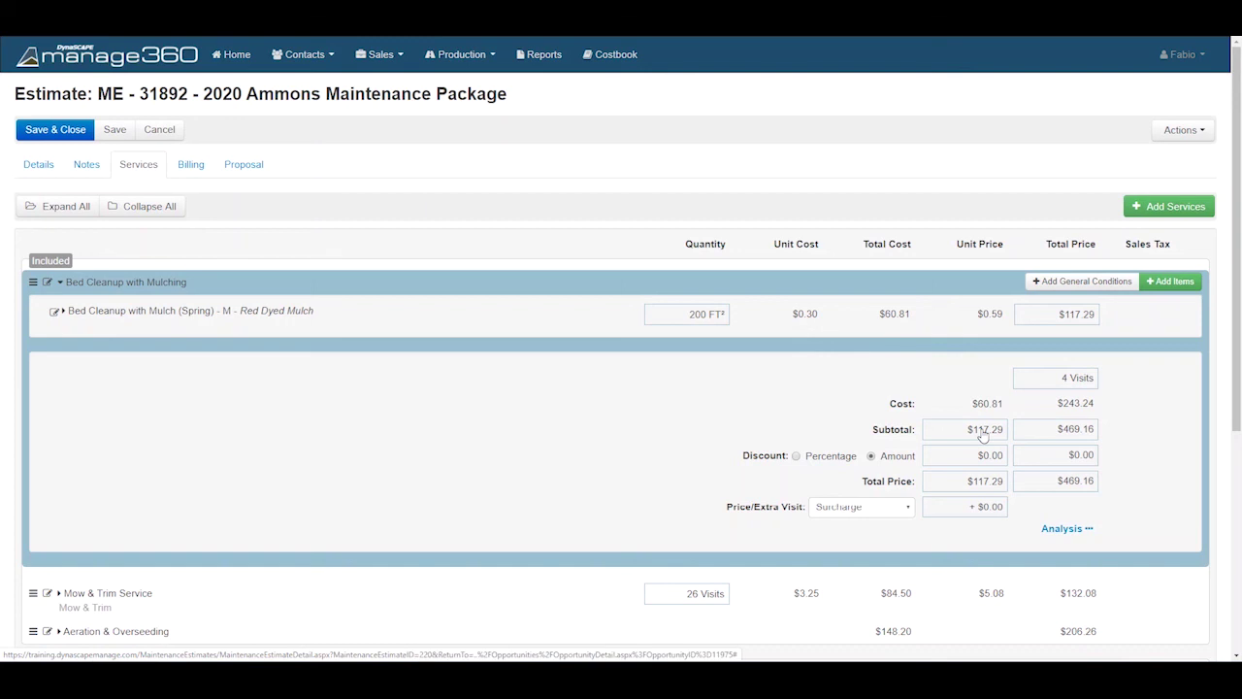
# Step: Set the Bed Cleanup with Mulching service's total price per visit to $115
pyautogui.click(975, 481)
pyautogui.write('1')
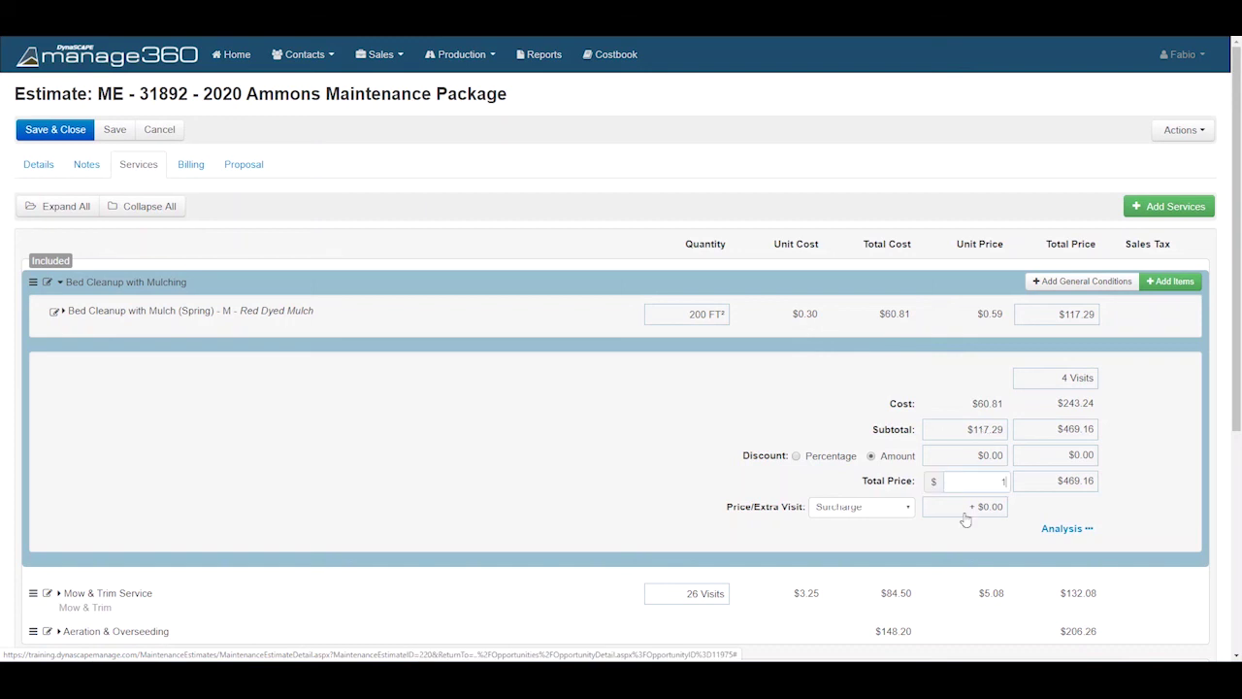
pyautogui.write('15')
pyautogui.click(1036, 521)
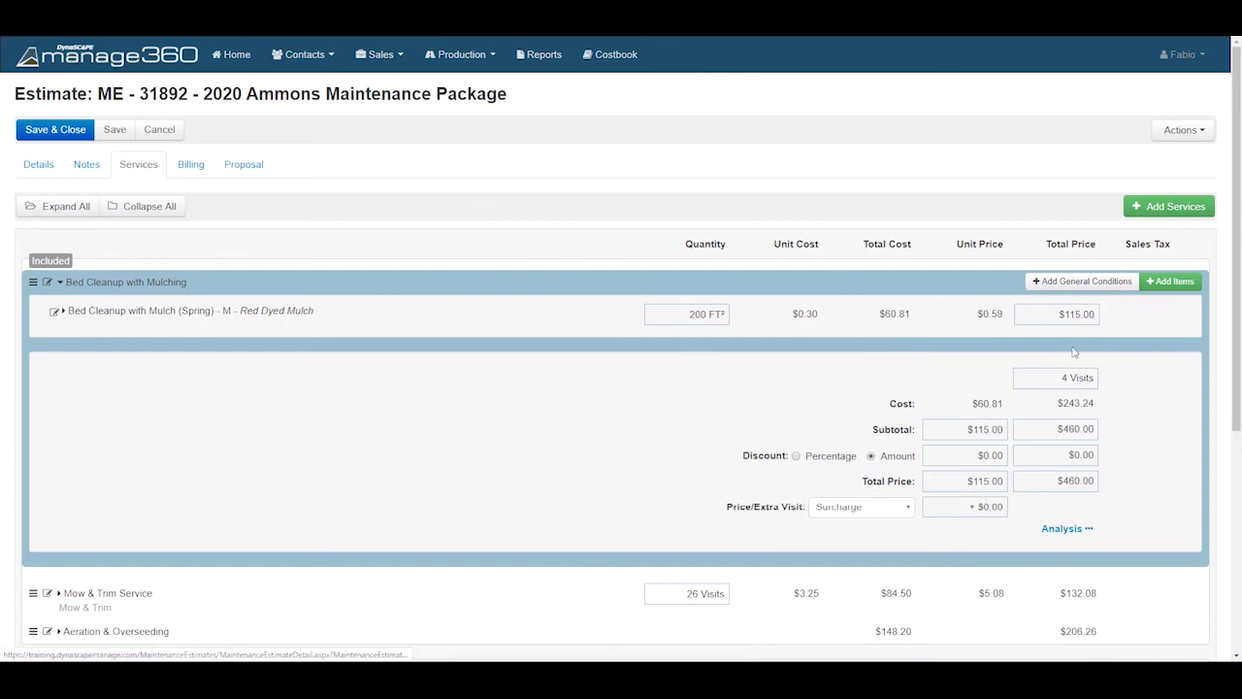
# Step: Check how the adjusted price affects the Bed Cleanup with Mulching service's breakeven and profit in its analysis
pyautogui.click(1067, 530)
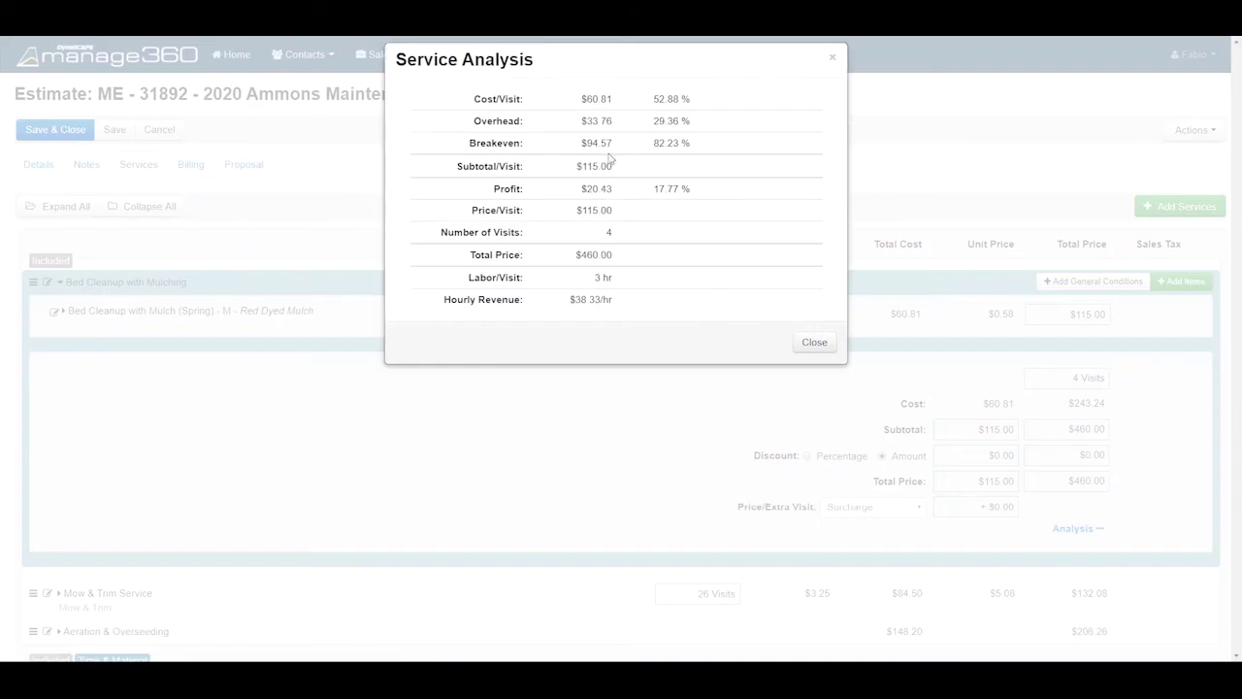
pyautogui.moveTo(581, 99); pyautogui.dragTo(609, 143)
pyautogui.click(655, 187)
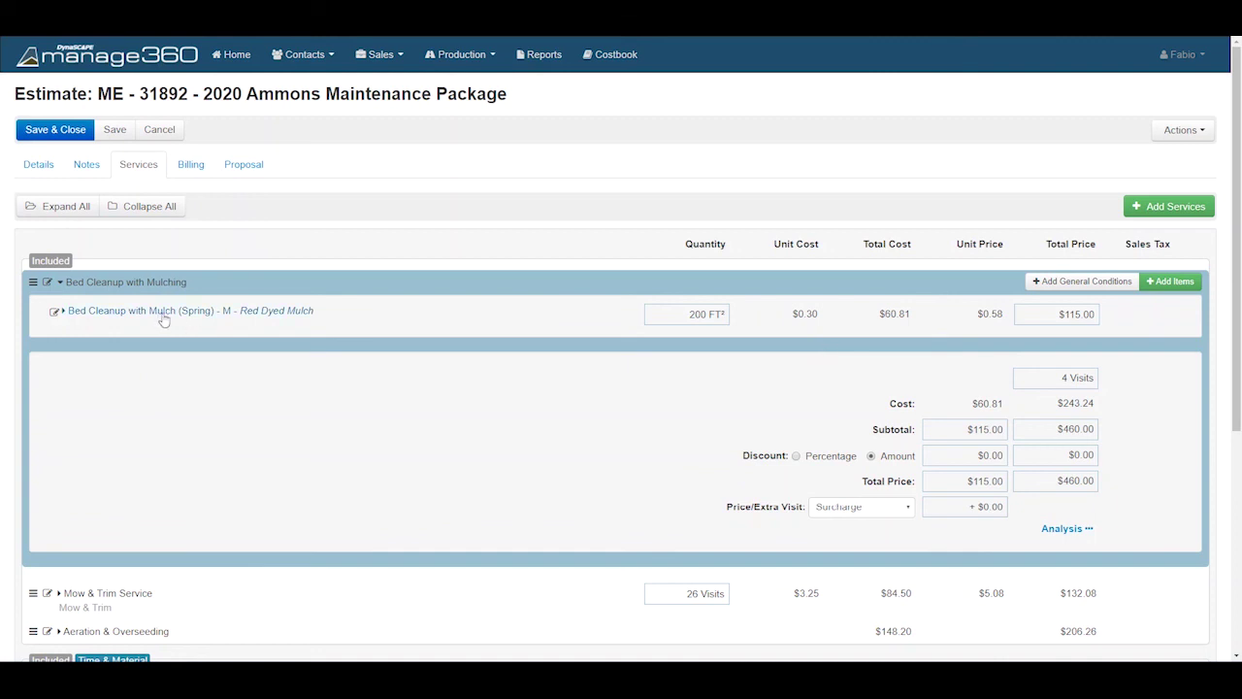
# Step: Check the property measurements in the estimate details and set the Mow Trim Blow kit's quantity to 15 1KSF in the Mow & Trim Service
pyautogui.click(62, 282)
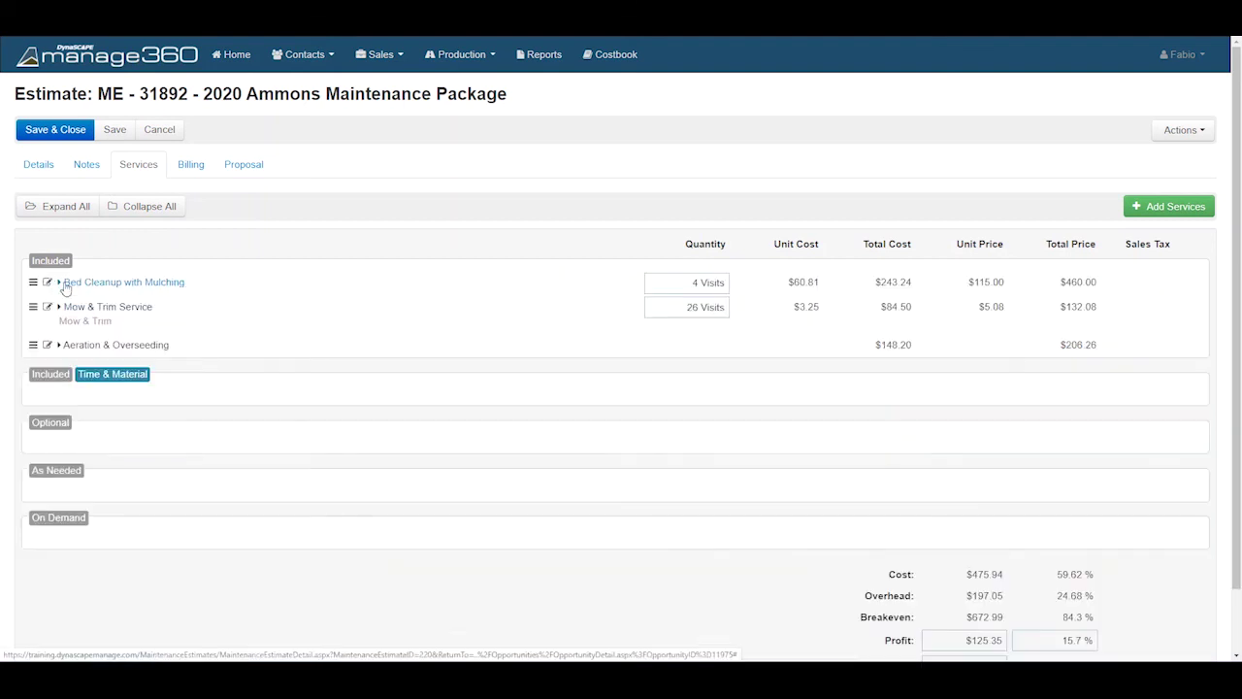
pyautogui.click(97, 320)
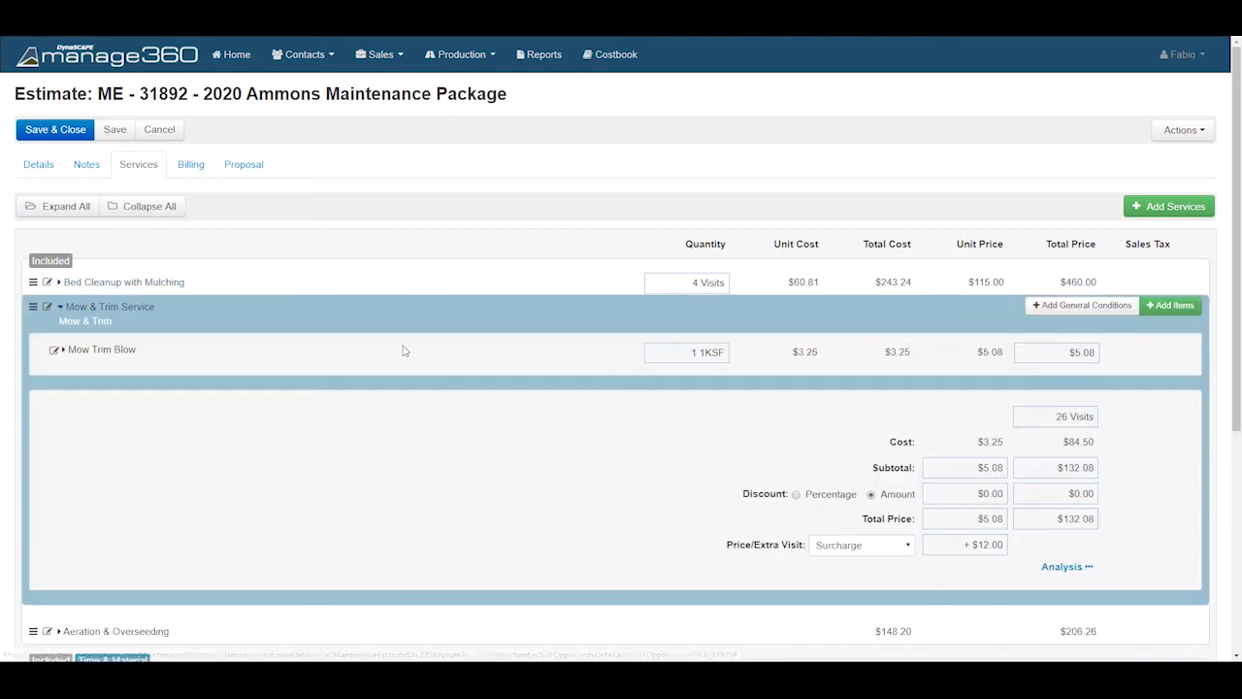
pyautogui.click(39, 164)
pyautogui.click(136, 166)
pyautogui.click(671, 360)
pyautogui.write('5')
pyautogui.click(607, 352)
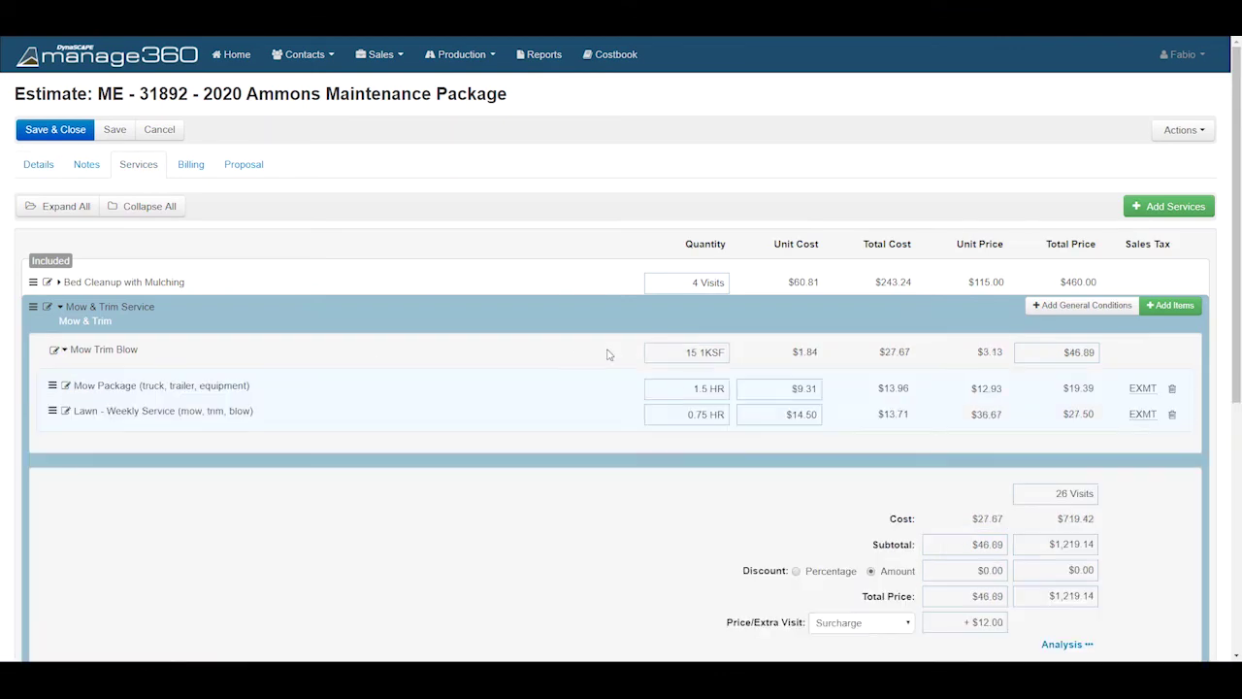
# Step: Review the Mow & Trim Service's cost, overhead and profit per visit in its service analysis
pyautogui.scroll(-1, 740, 409)
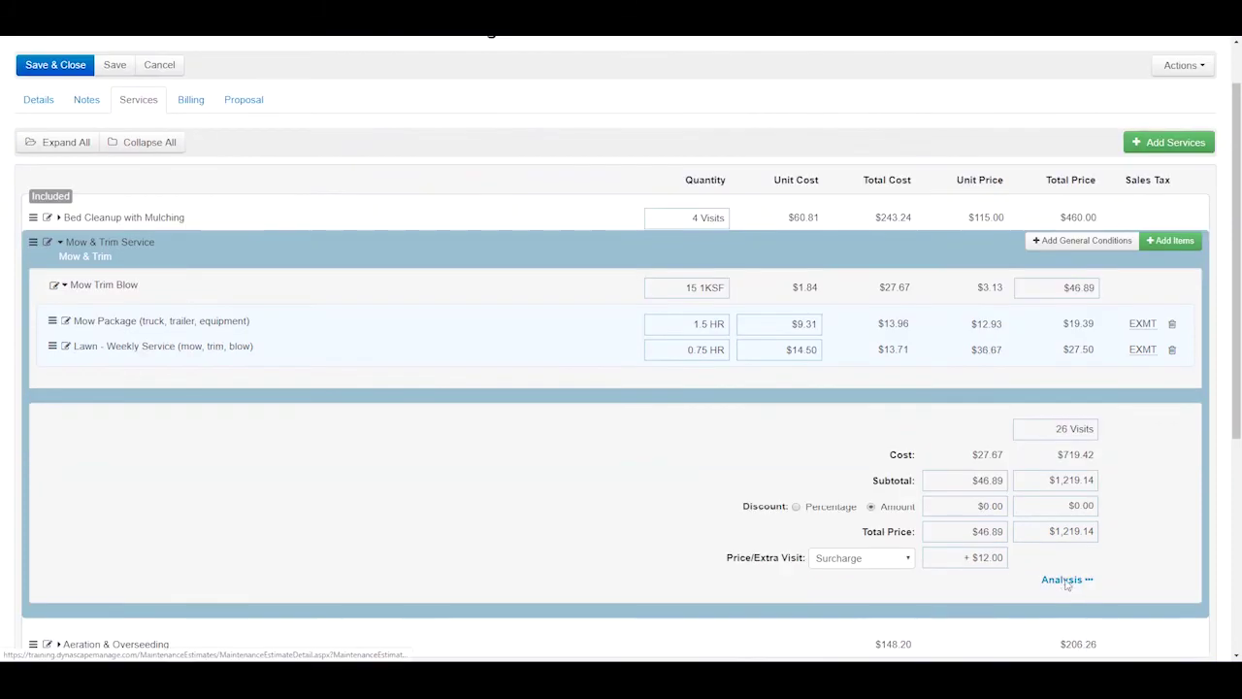
pyautogui.click(1065, 580)
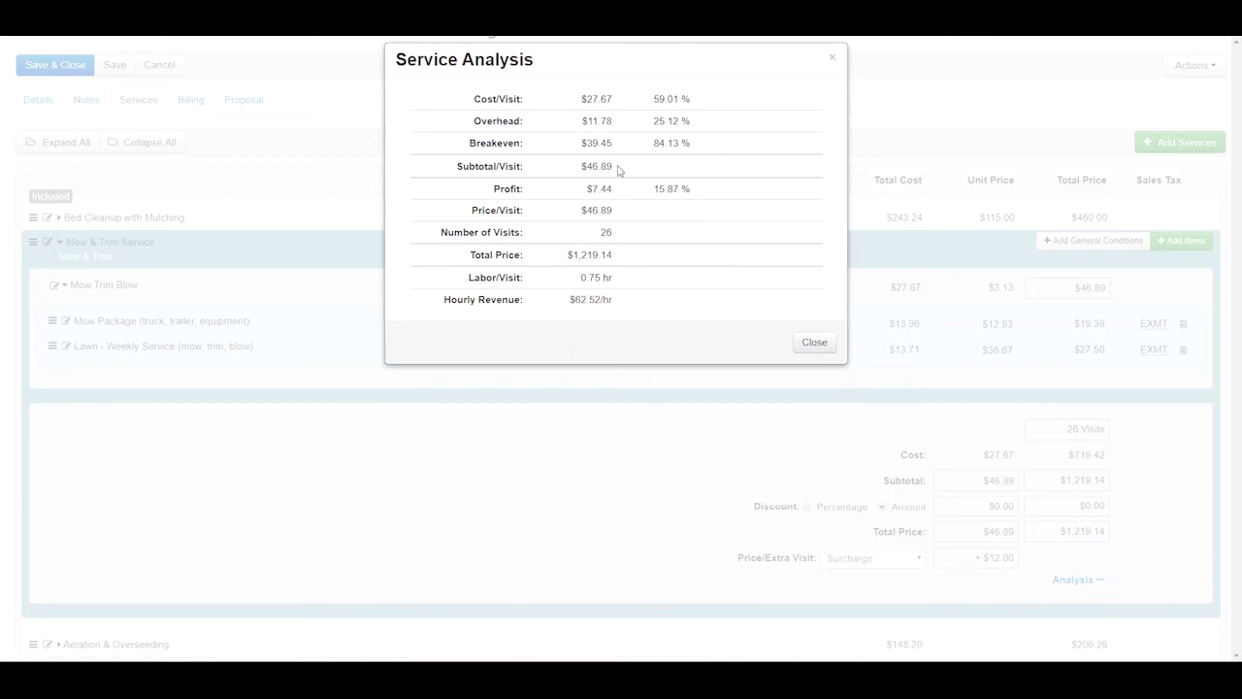
pyautogui.click(814, 343)
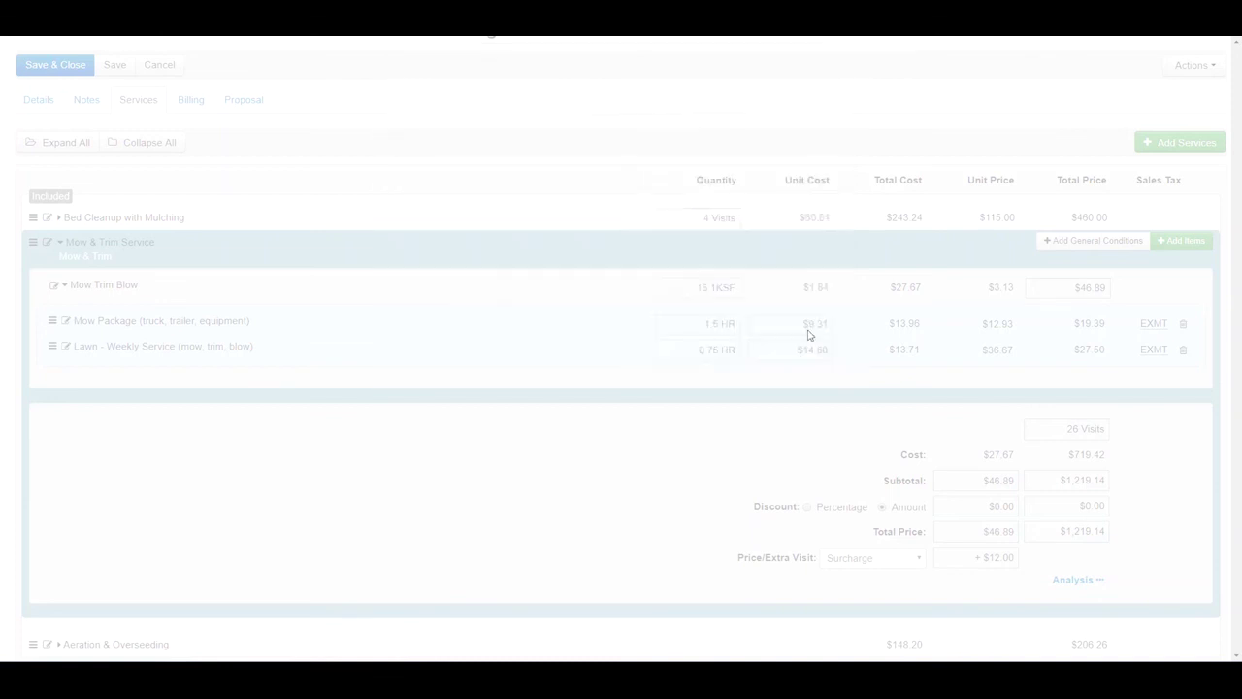
# Step: Set the Mow & Trim Service's total price per visit to $45 and review its profit in the service analysis
pyautogui.click(982, 539)
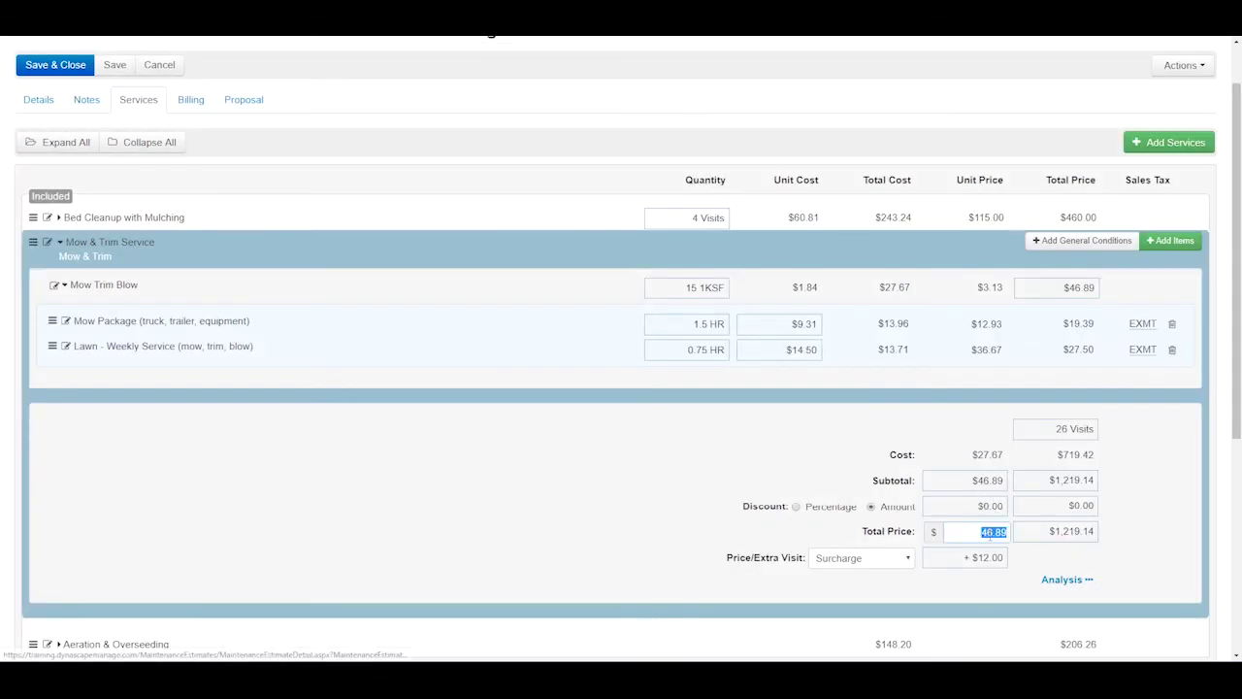
pyautogui.write('45')
pyautogui.click(884, 451)
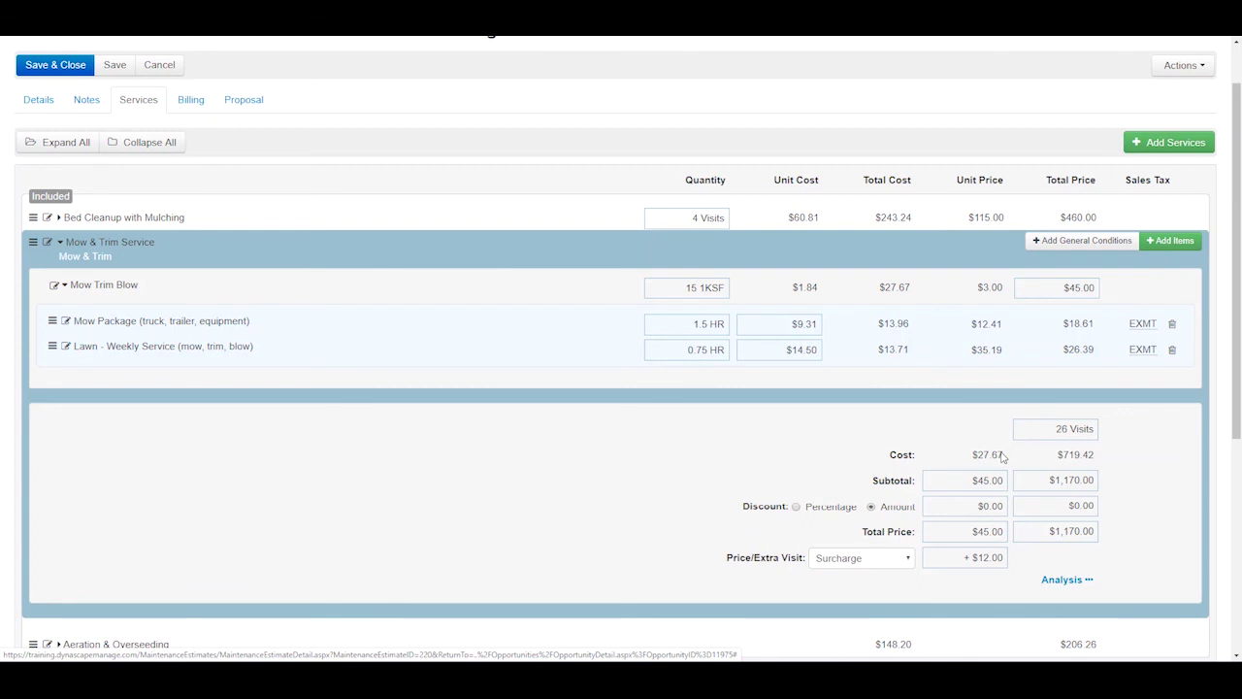
pyautogui.click(1063, 580)
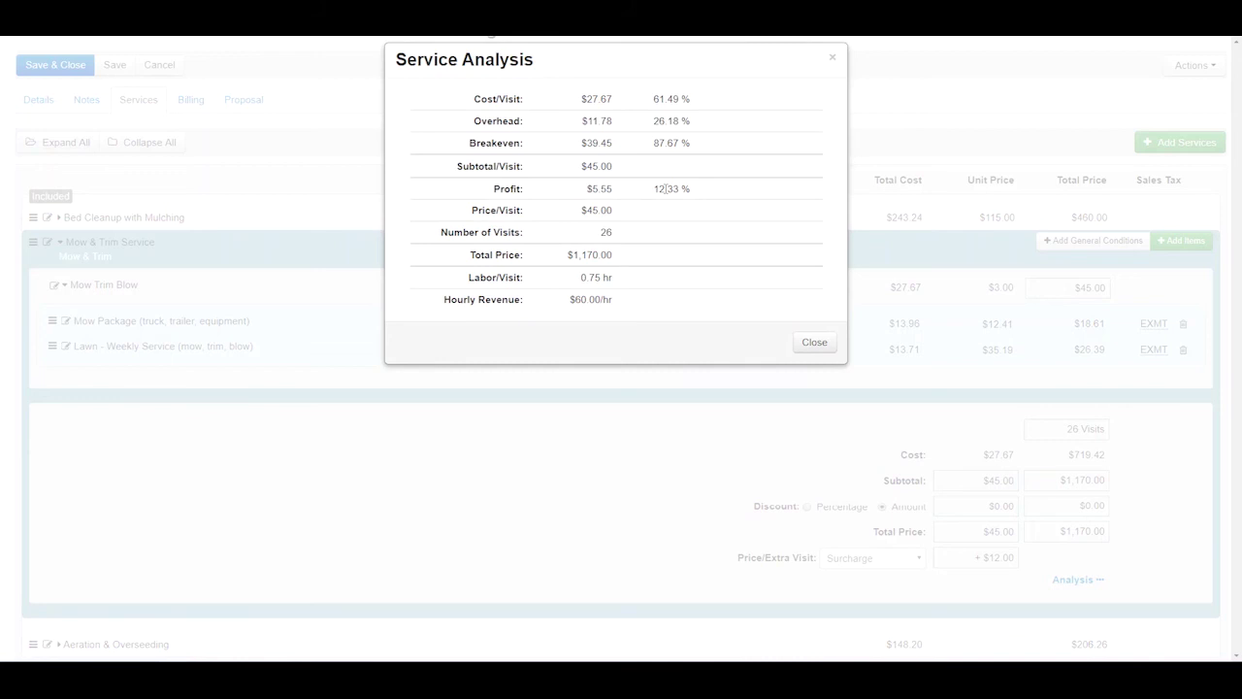
pyautogui.click(814, 343)
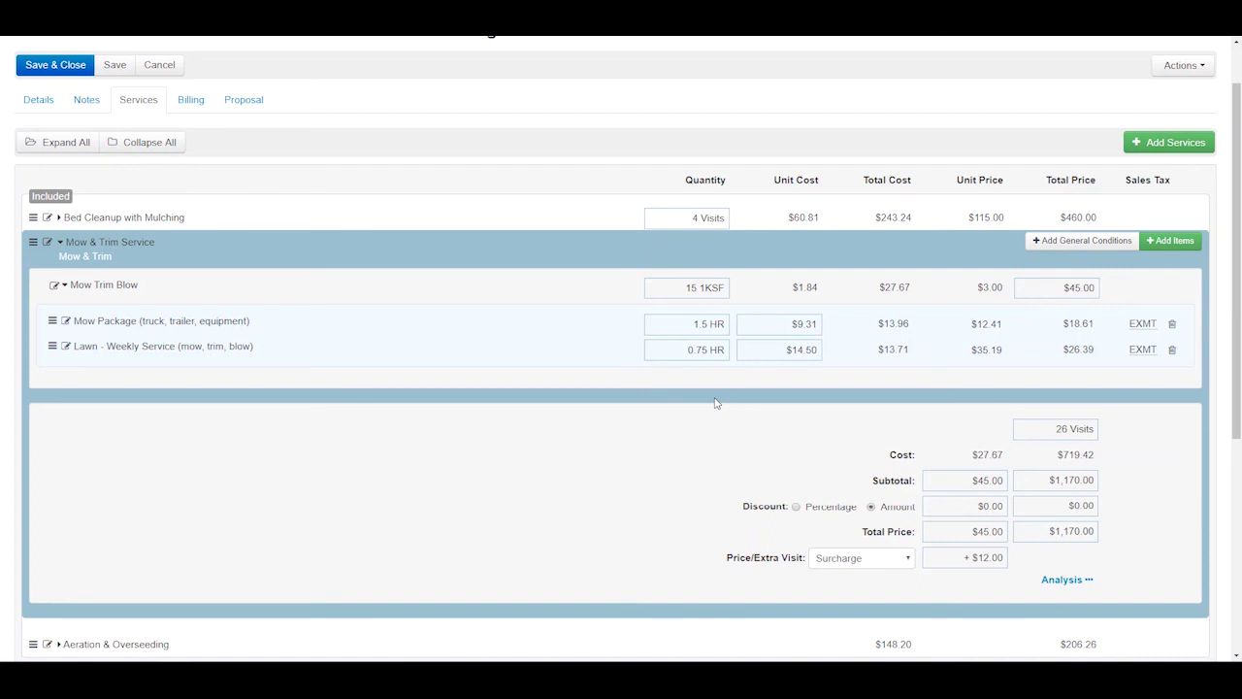
# Step: Place Mow & Trim Service above Bed Cleanup with Mulching and move Aeration & Overseeding to On Demand, checking its service settings
pyautogui.click(101, 256)
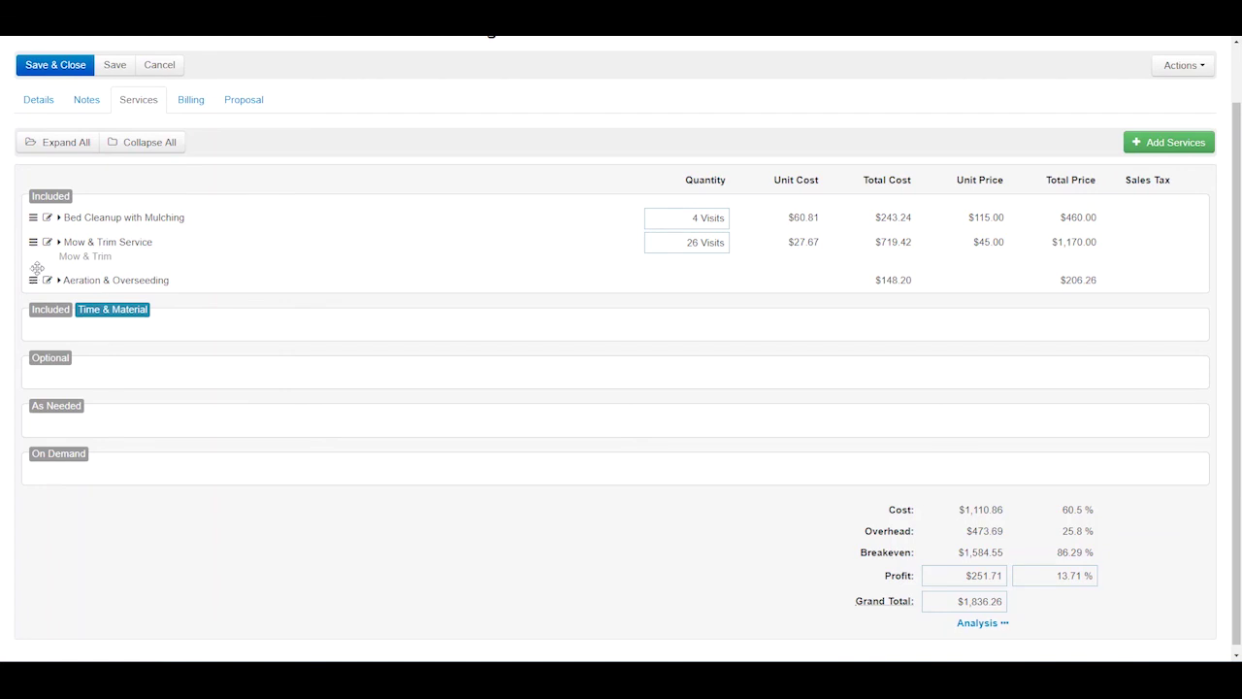
pyautogui.moveTo(33, 242); pyautogui.dragTo(33, 209)
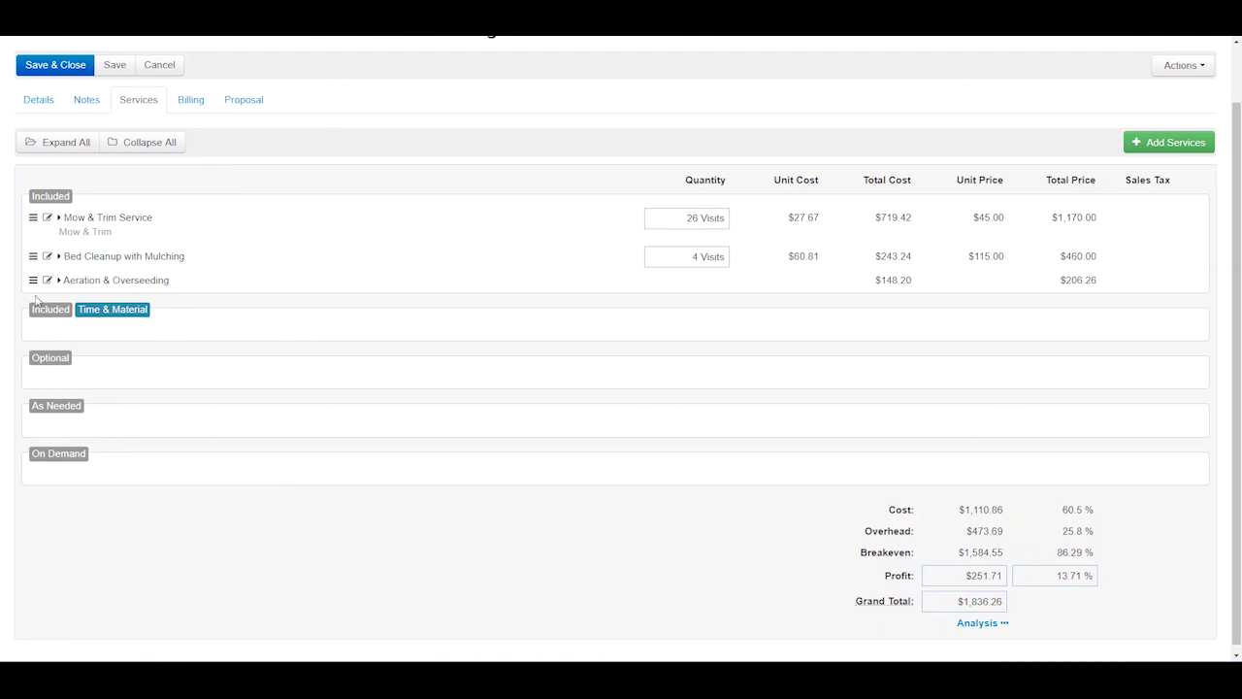
pyautogui.moveTo(33, 280); pyautogui.dragTo(36, 472)
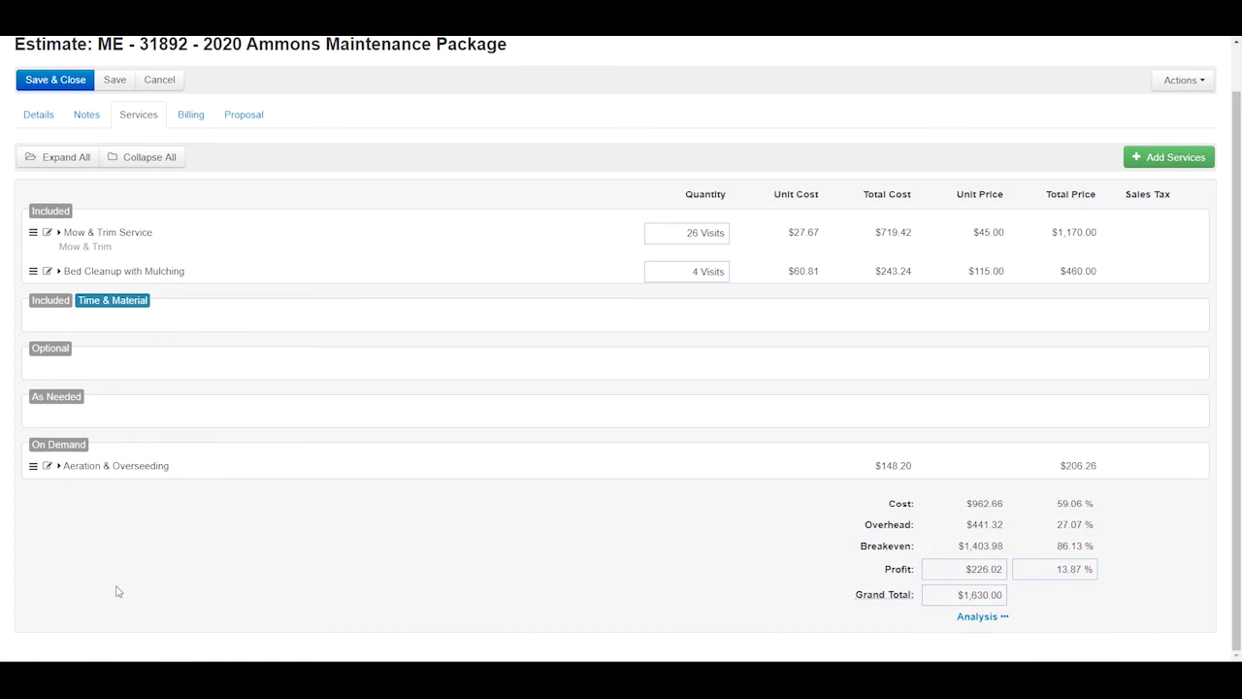
pyautogui.click(47, 466)
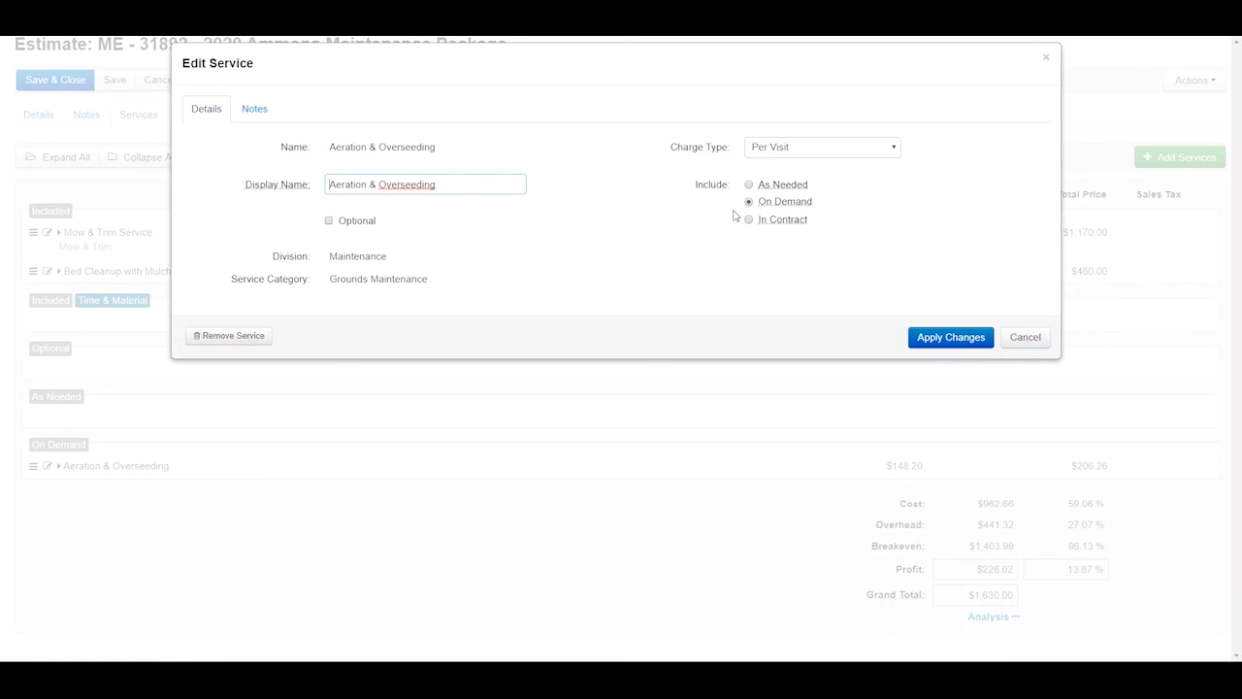
pyautogui.click(1025, 337)
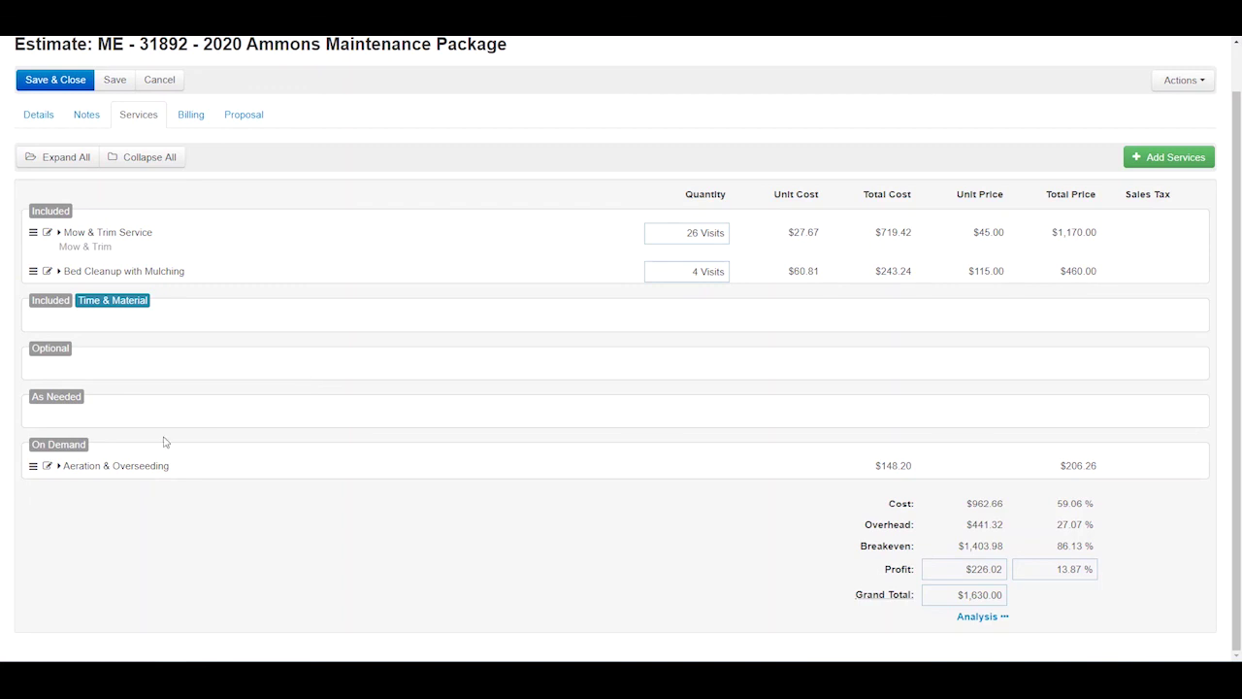
# Step: Try Aeration & Overseeding as an Optional service, looking at its optional group settings, and return it to On Demand
pyautogui.moveTo(33, 466); pyautogui.dragTo(38, 361)
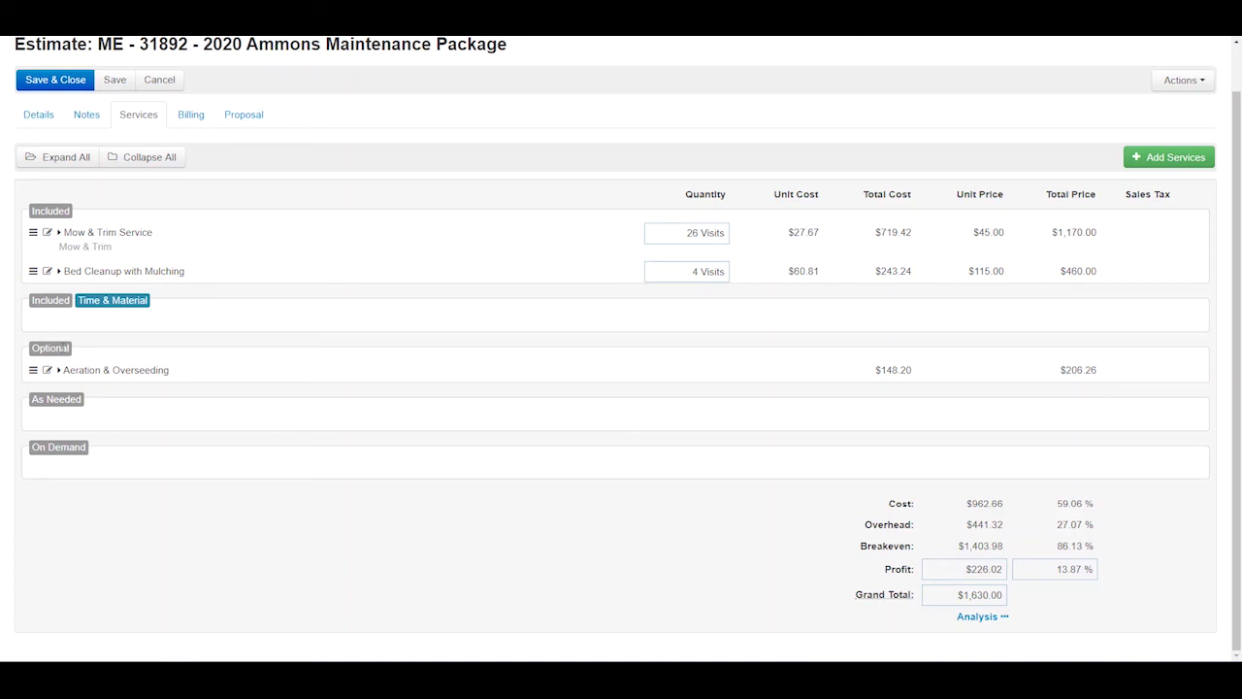
pyautogui.click(47, 370)
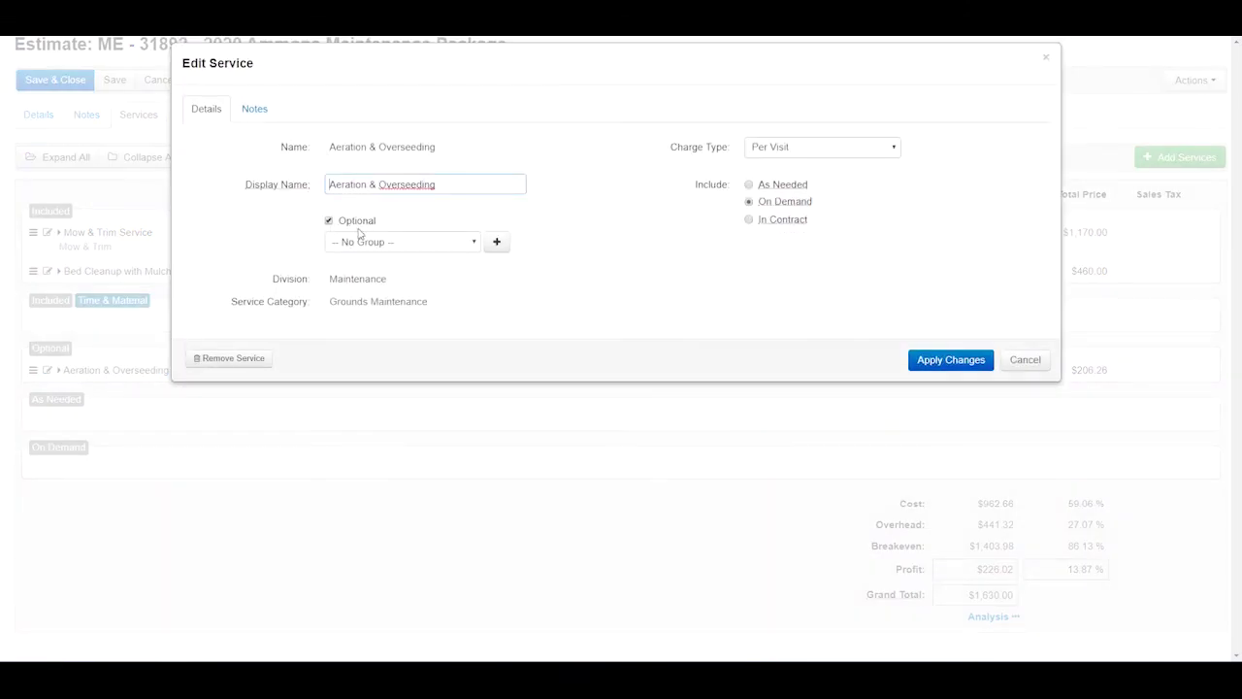
pyautogui.click(497, 243)
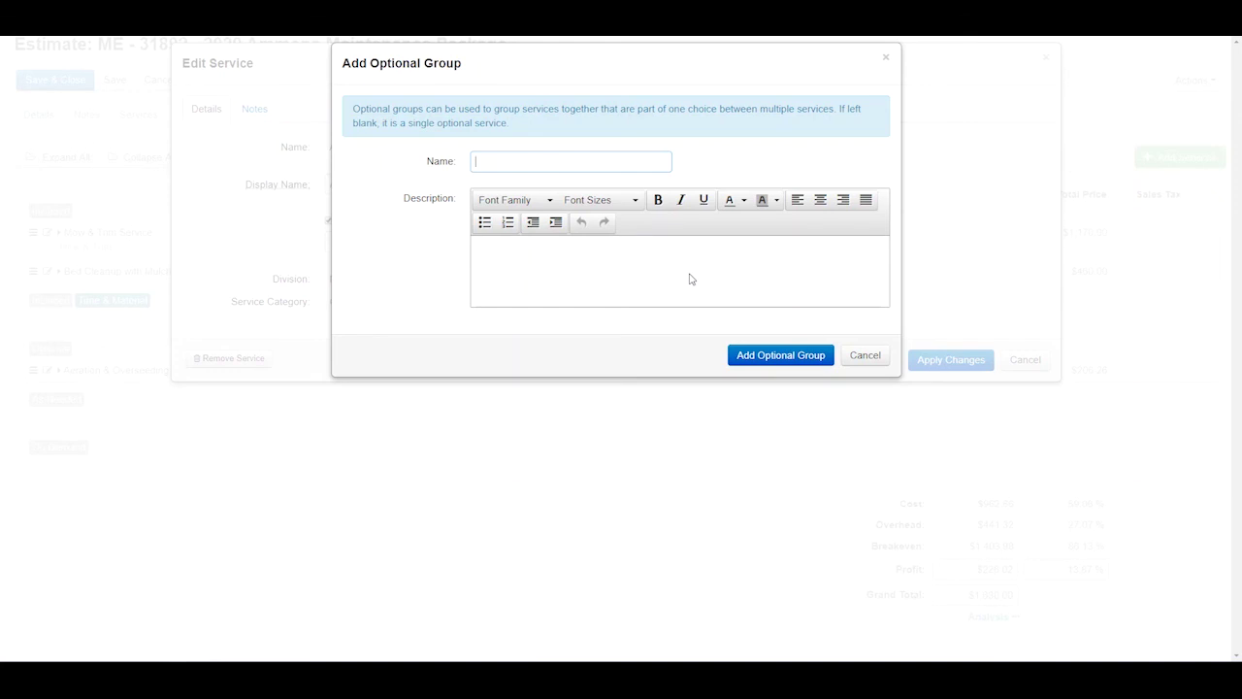
pyautogui.click(865, 357)
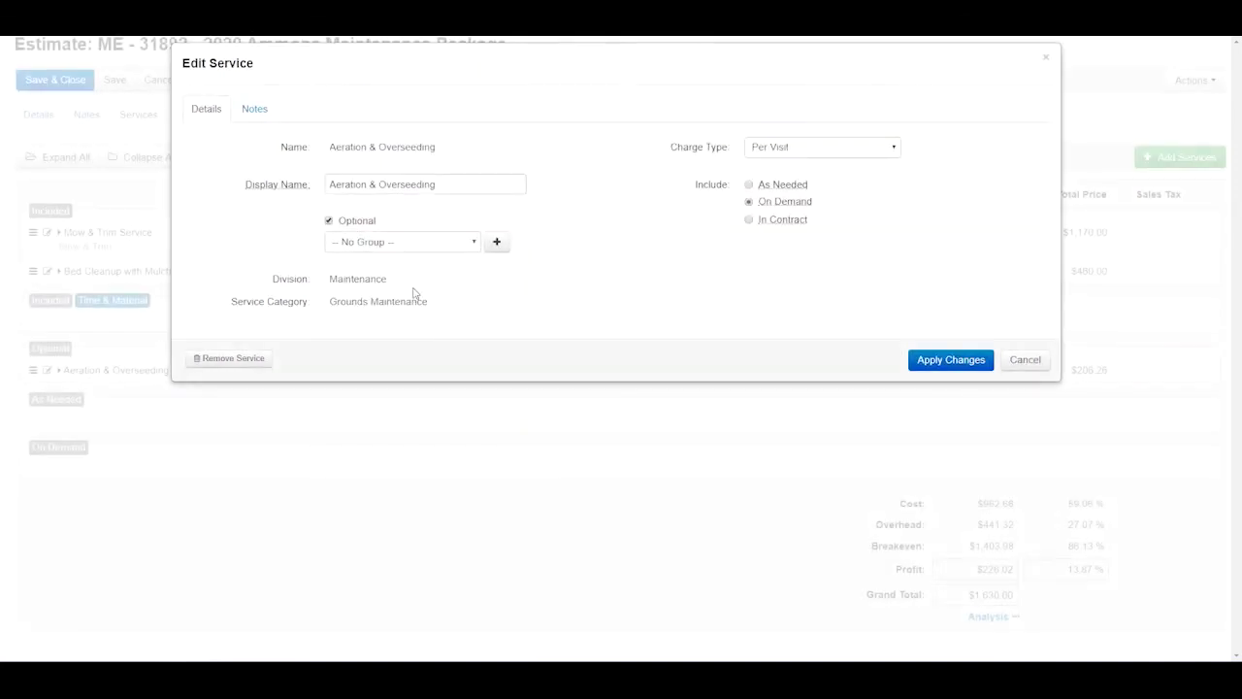
pyautogui.click(330, 224)
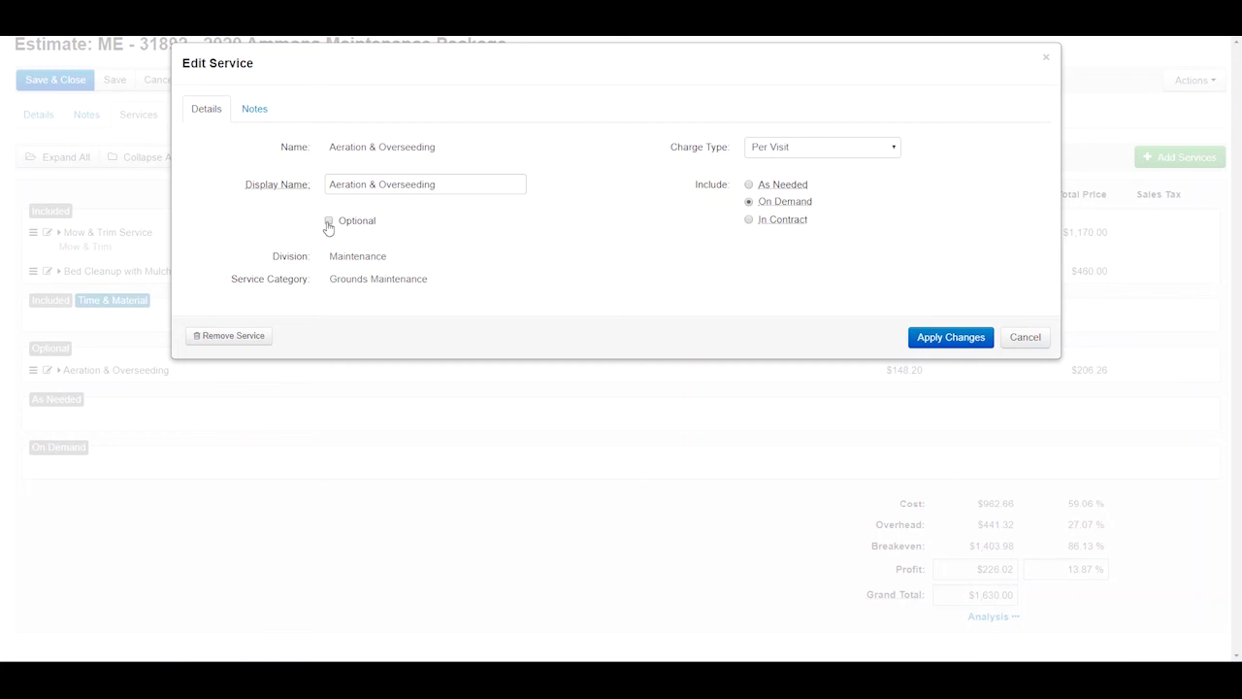
pyautogui.click(328, 222)
pyautogui.click(1021, 361)
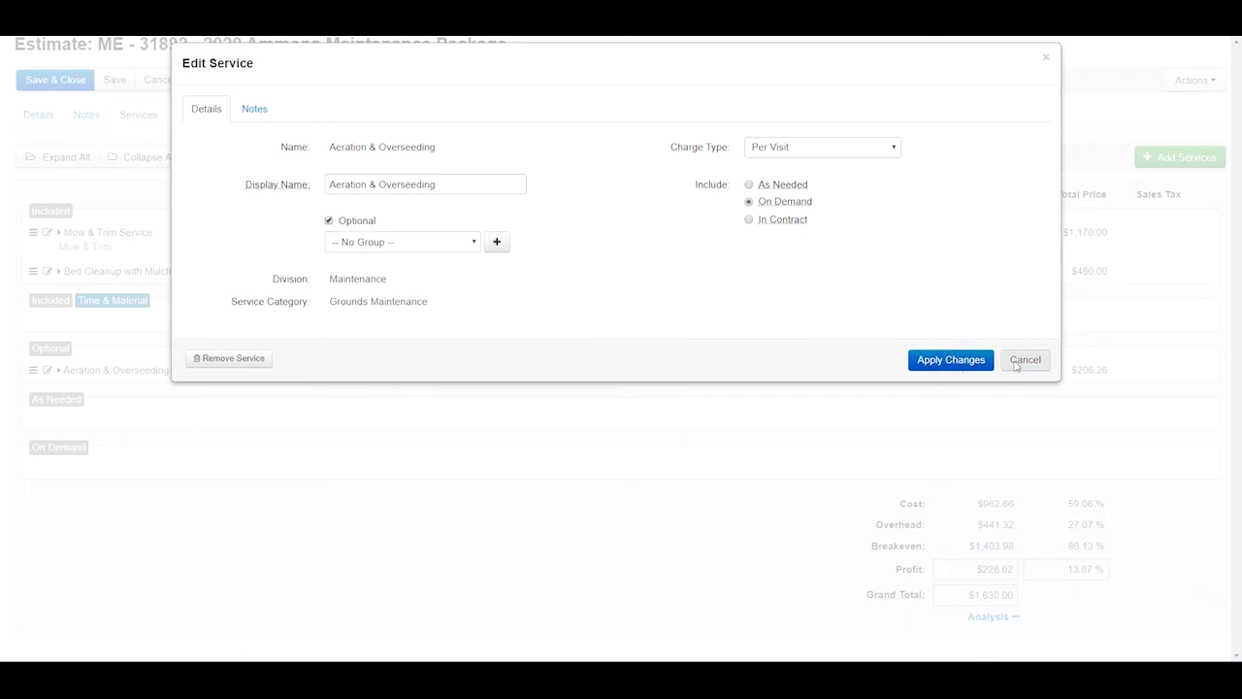
pyautogui.moveTo(35, 371); pyautogui.dragTo(47, 466)
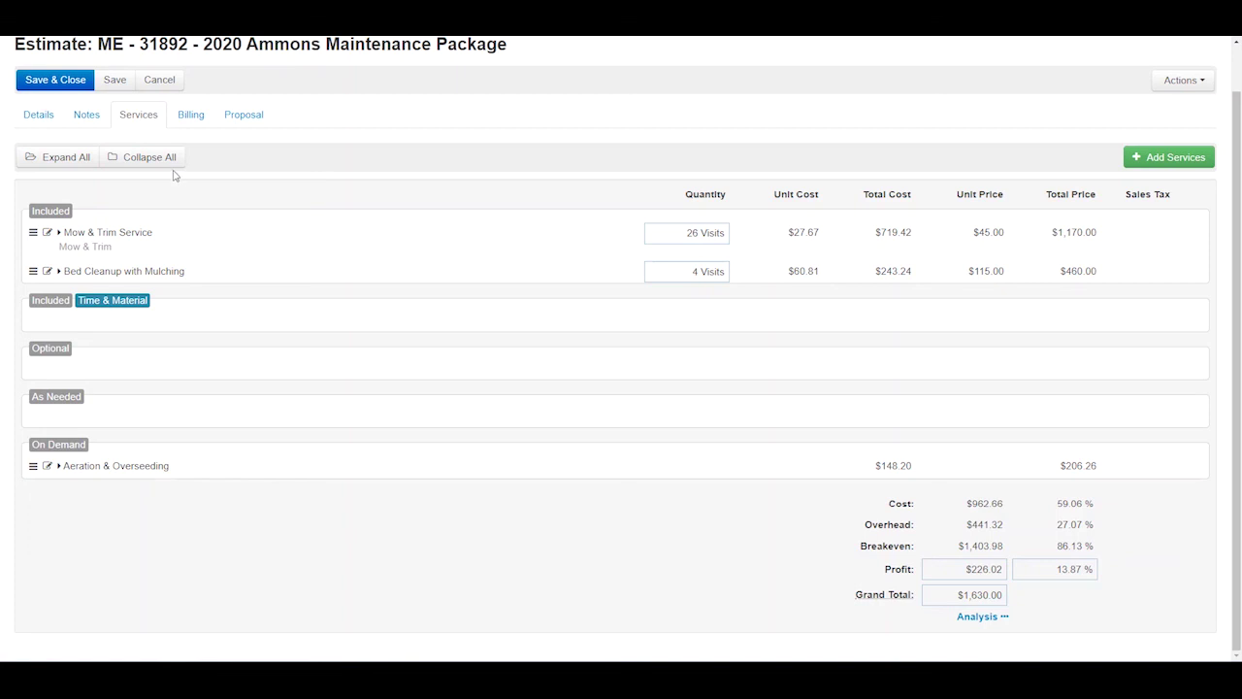
# Step: Save the estimate and review the overall Estimate Analysis
pyautogui.click(117, 82)
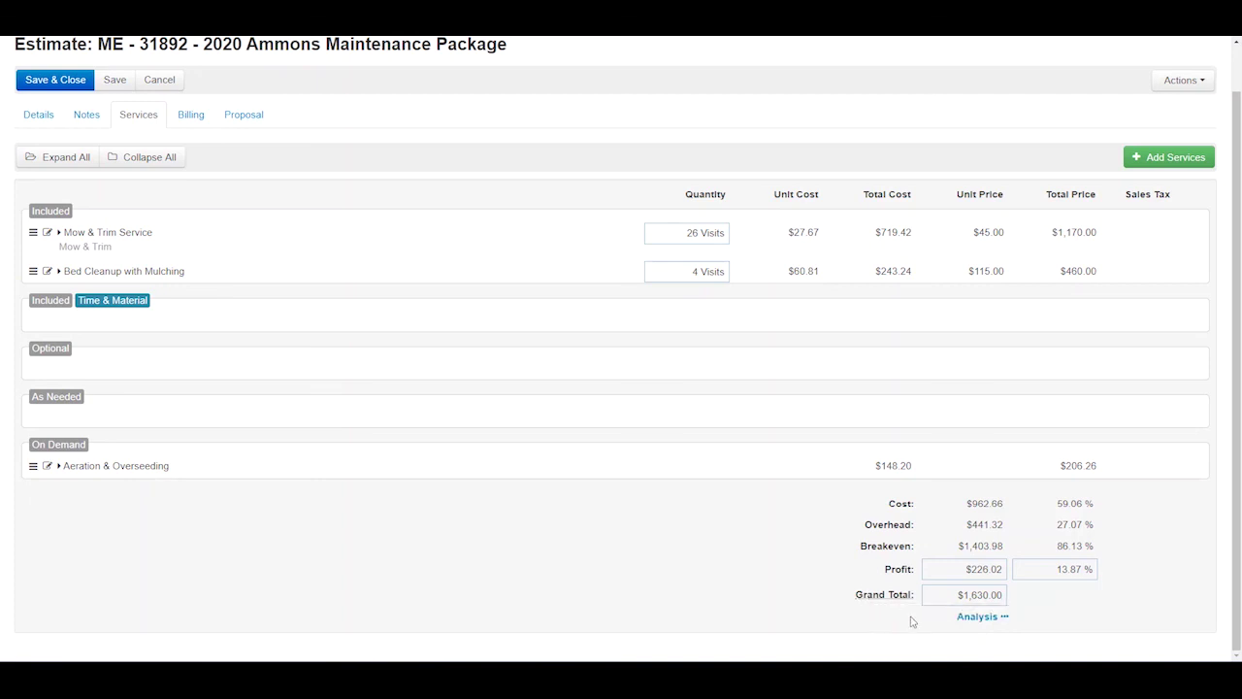
pyautogui.click(969, 619)
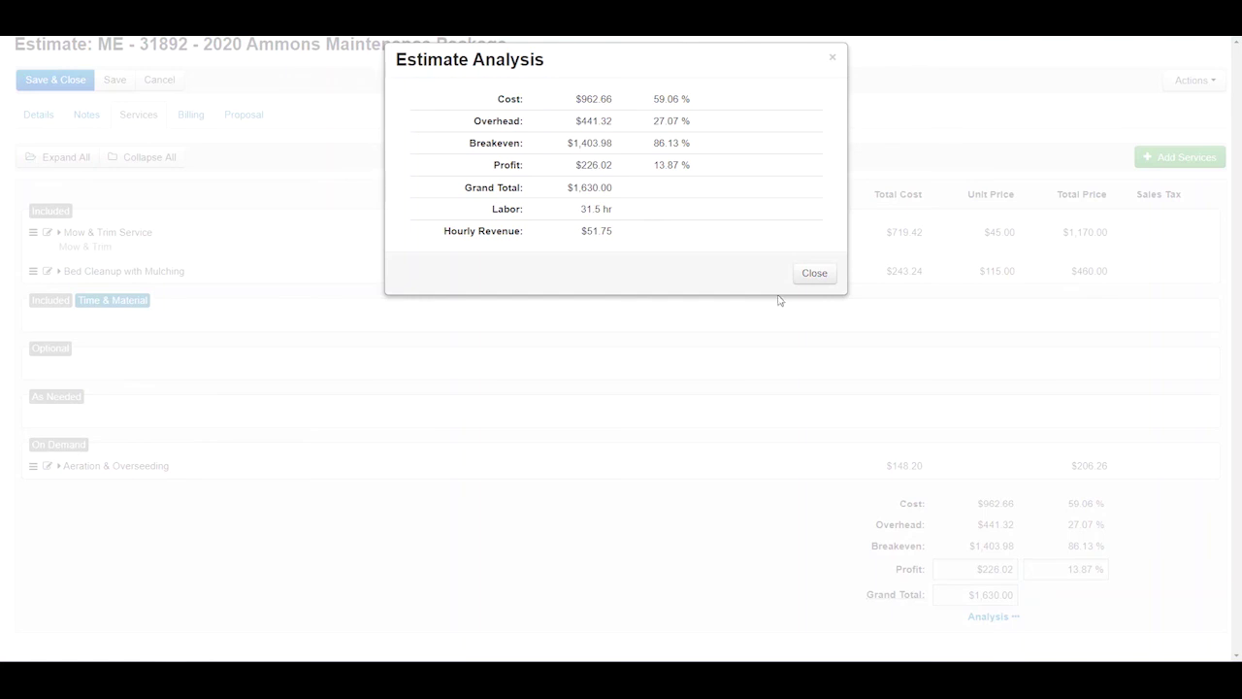
pyautogui.click(812, 279)
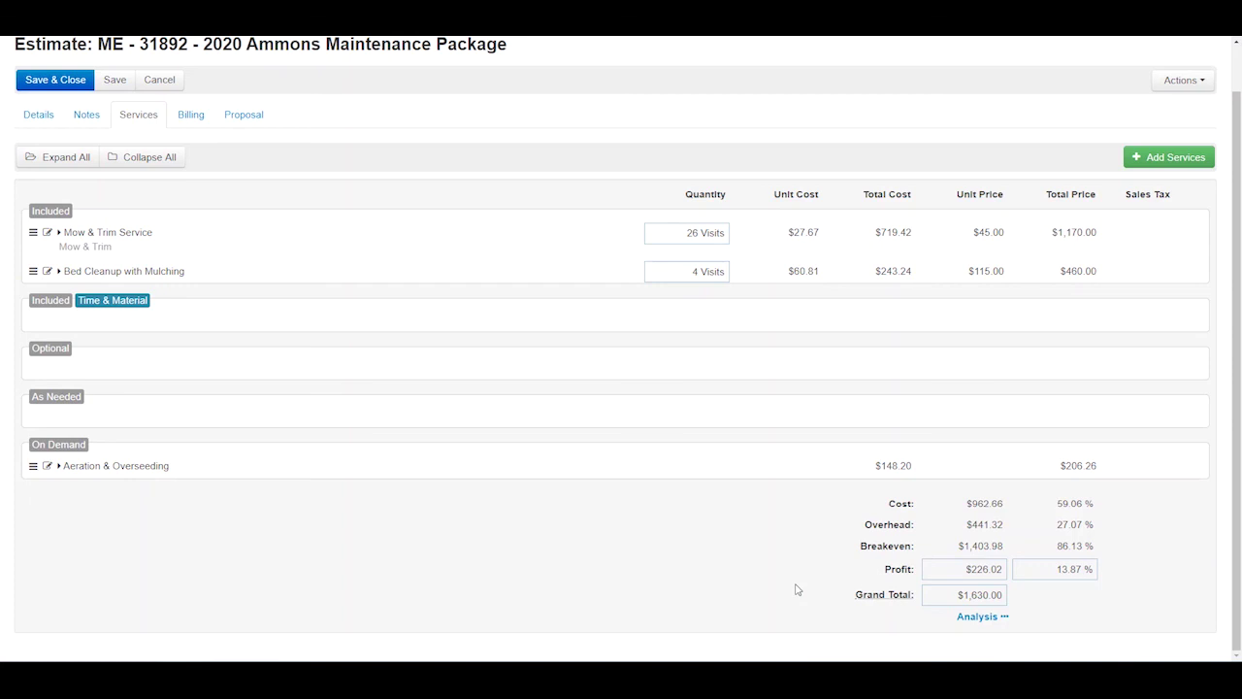
# Step: Enable a prepayment discount of 5 percent in the estimate's billing settings
pyautogui.click(192, 115)
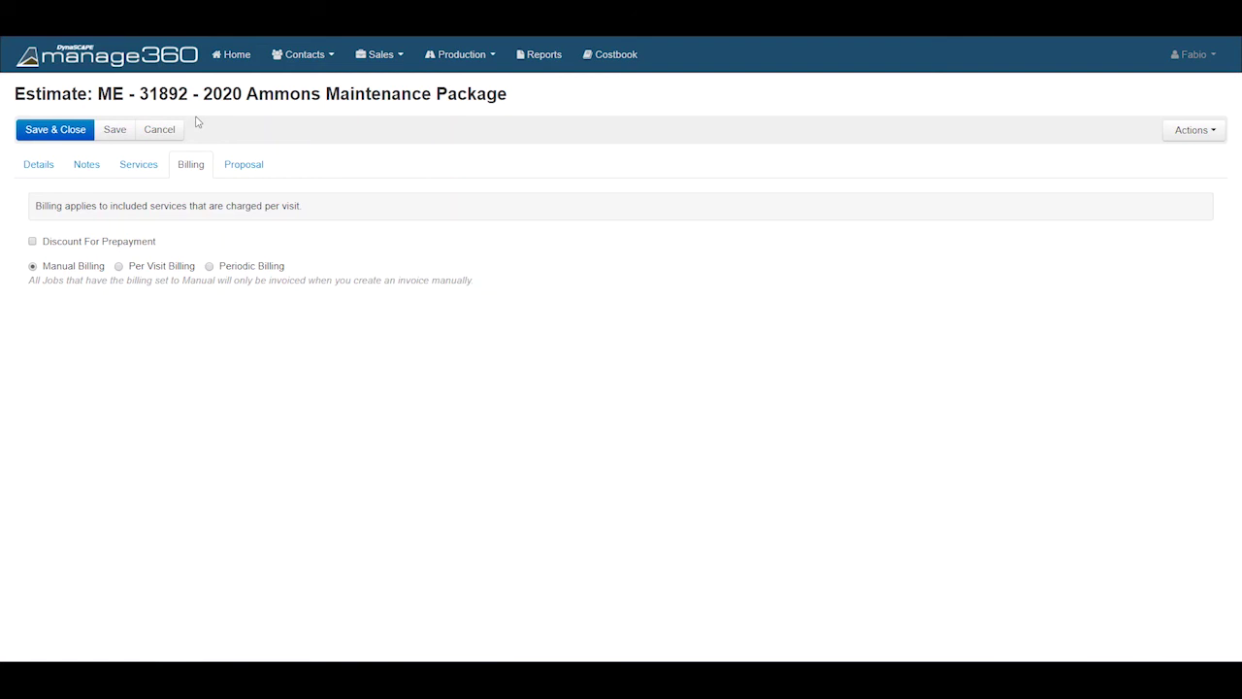
pyautogui.click(80, 245)
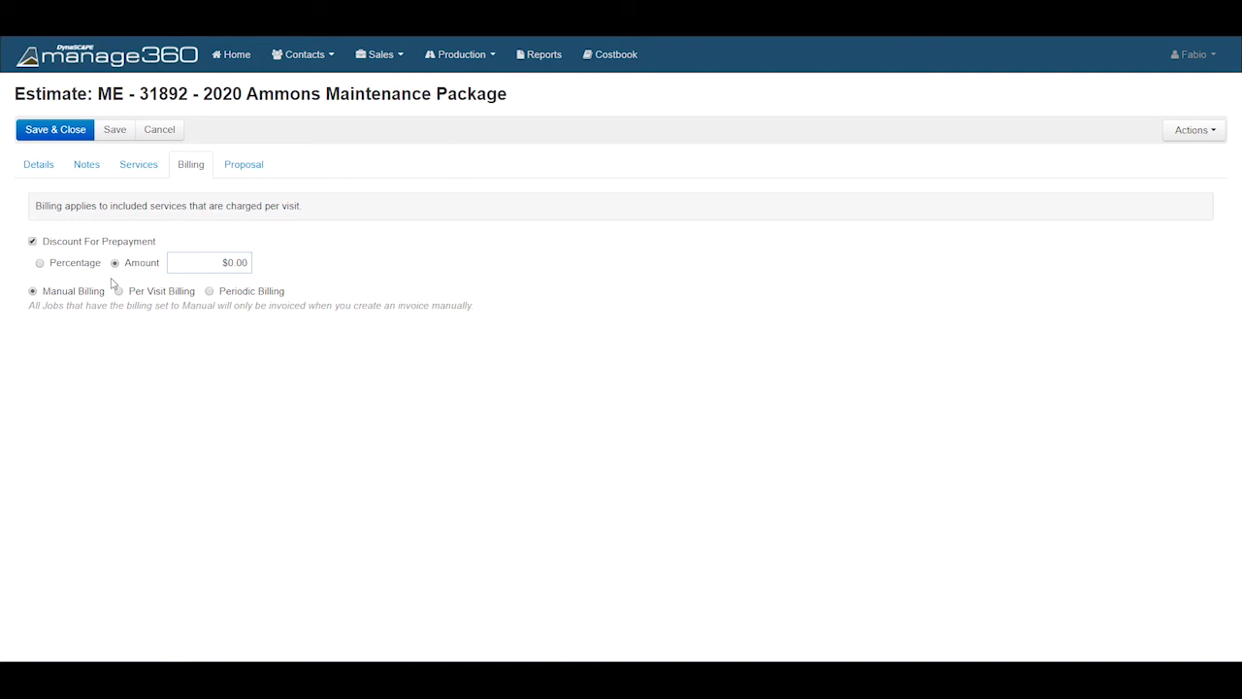
pyautogui.click(41, 266)
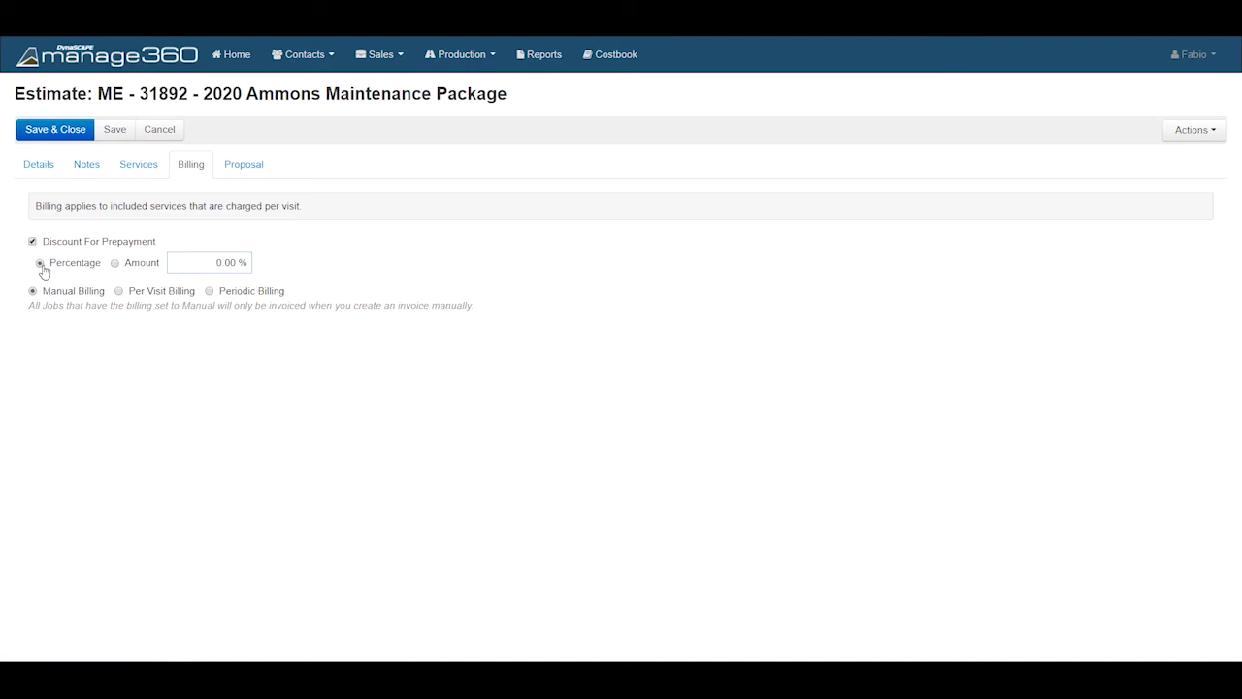
pyautogui.click(214, 266)
pyautogui.write('5')
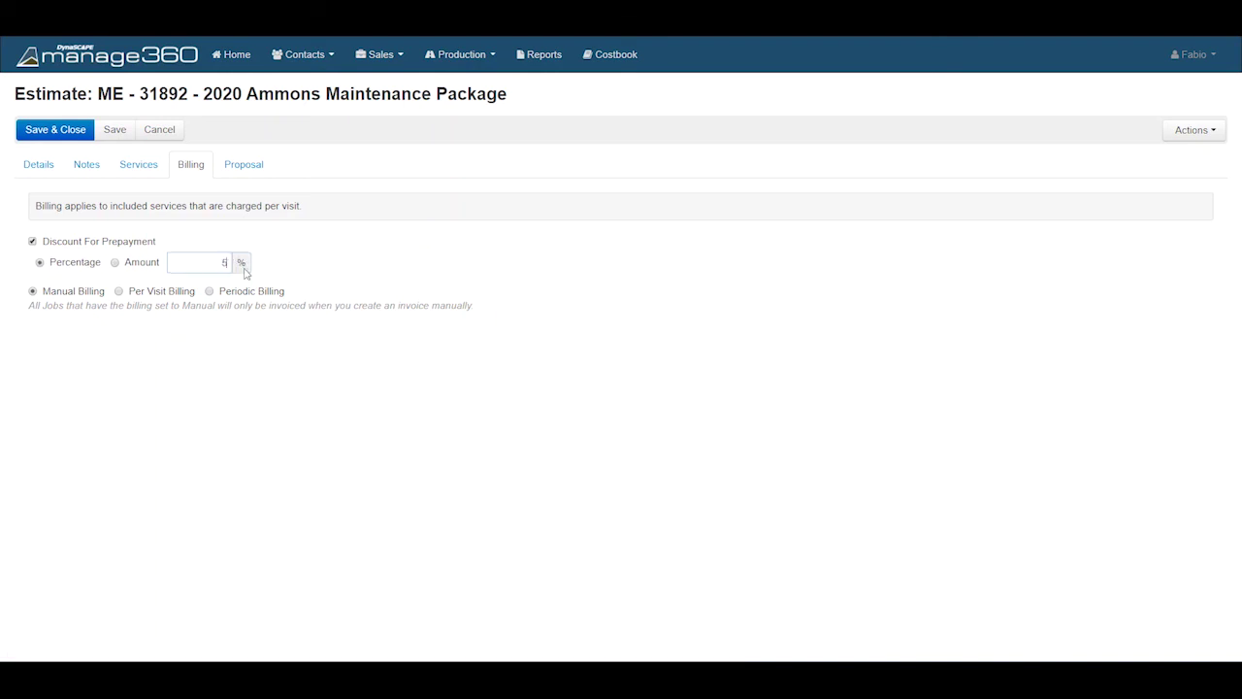
# Step: Switch the estimate to periodic billing, trying per-visit billing first, and set the payment frequency to Monthly
pyautogui.click(285, 272)
pyautogui.click(118, 292)
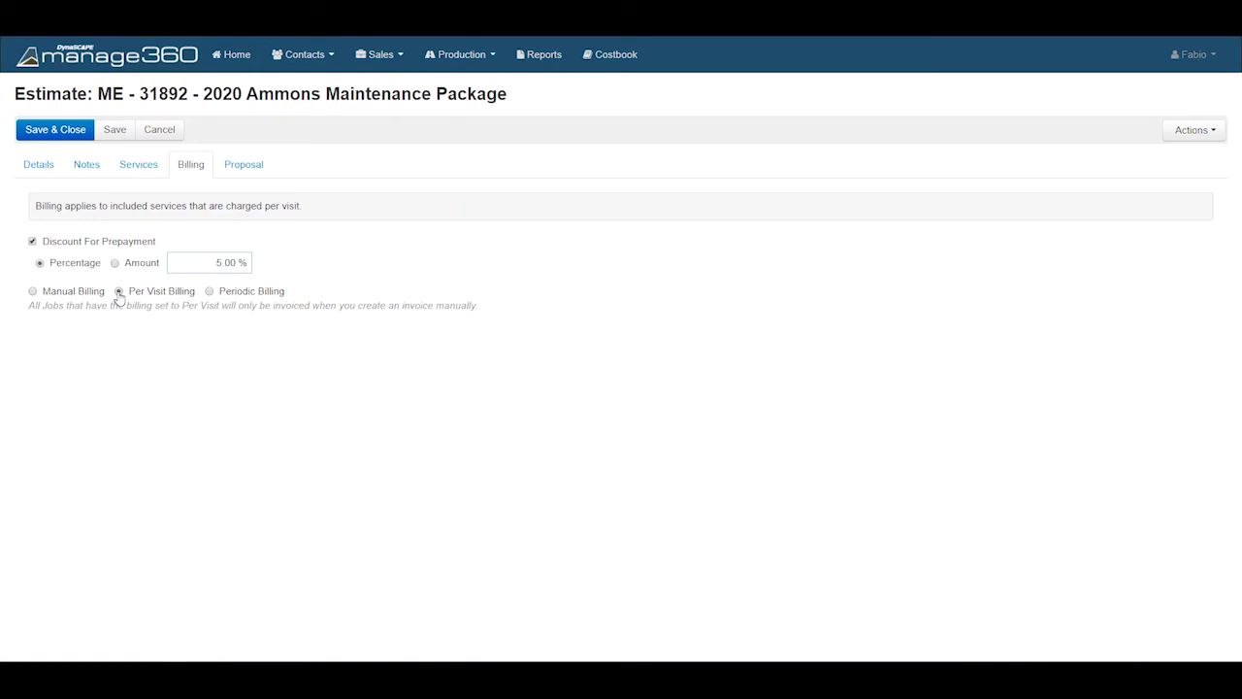
pyautogui.click(210, 291)
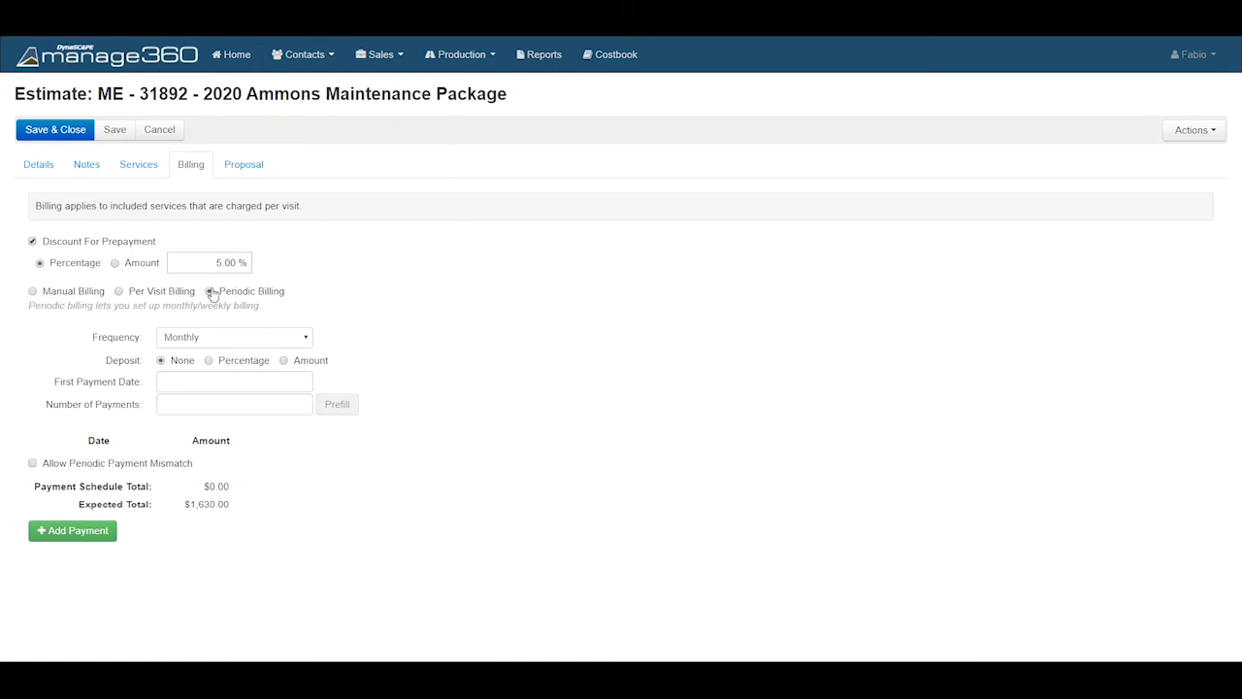
pyautogui.click(202, 341)
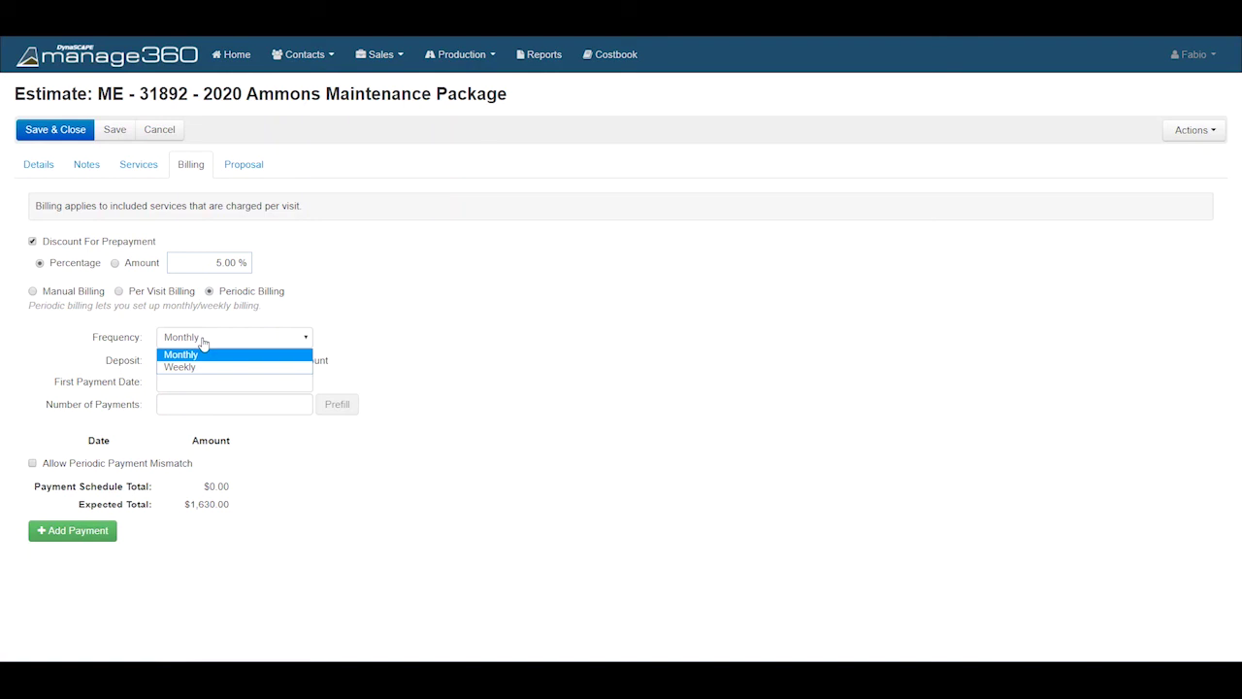
pyautogui.click(202, 342)
pyautogui.click(202, 342)
pyautogui.click(205, 365)
pyautogui.click(210, 342)
pyautogui.click(222, 352)
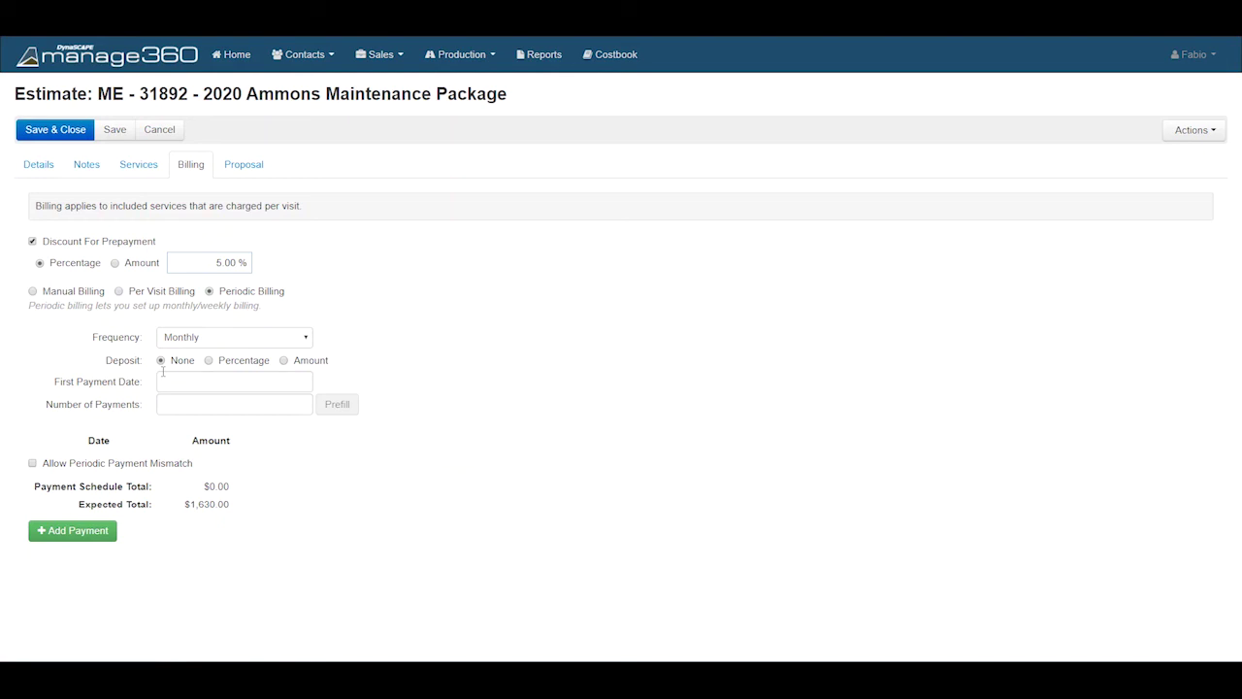
# Step: Set the first payment date to 2020/06/01 with 6 payments and prefill the payment schedule
pyautogui.click(190, 376)
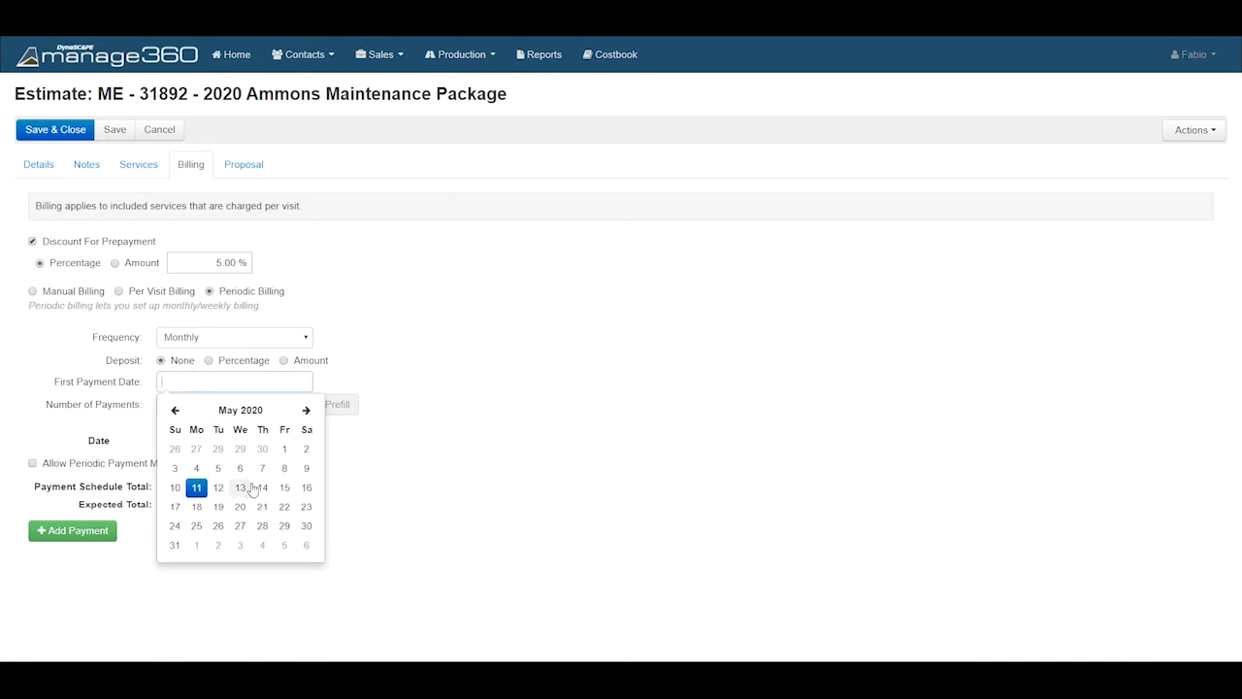
pyautogui.click(195, 545)
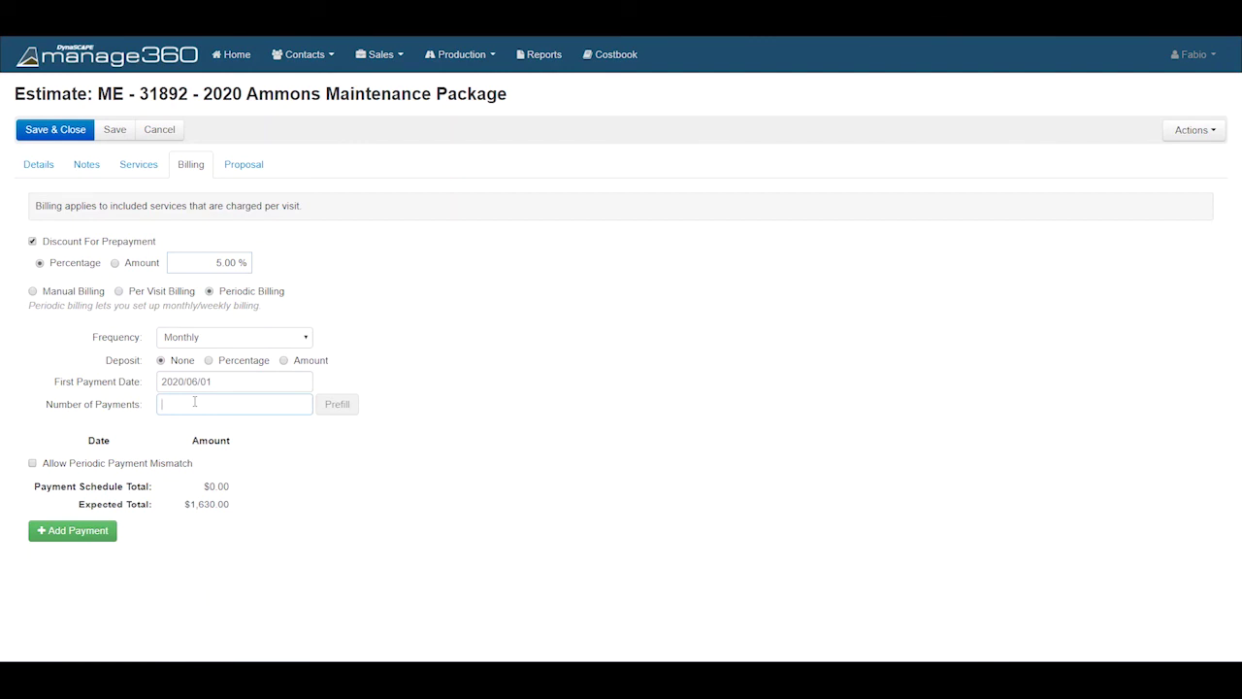
pyautogui.write('6')
pyautogui.click(341, 403)
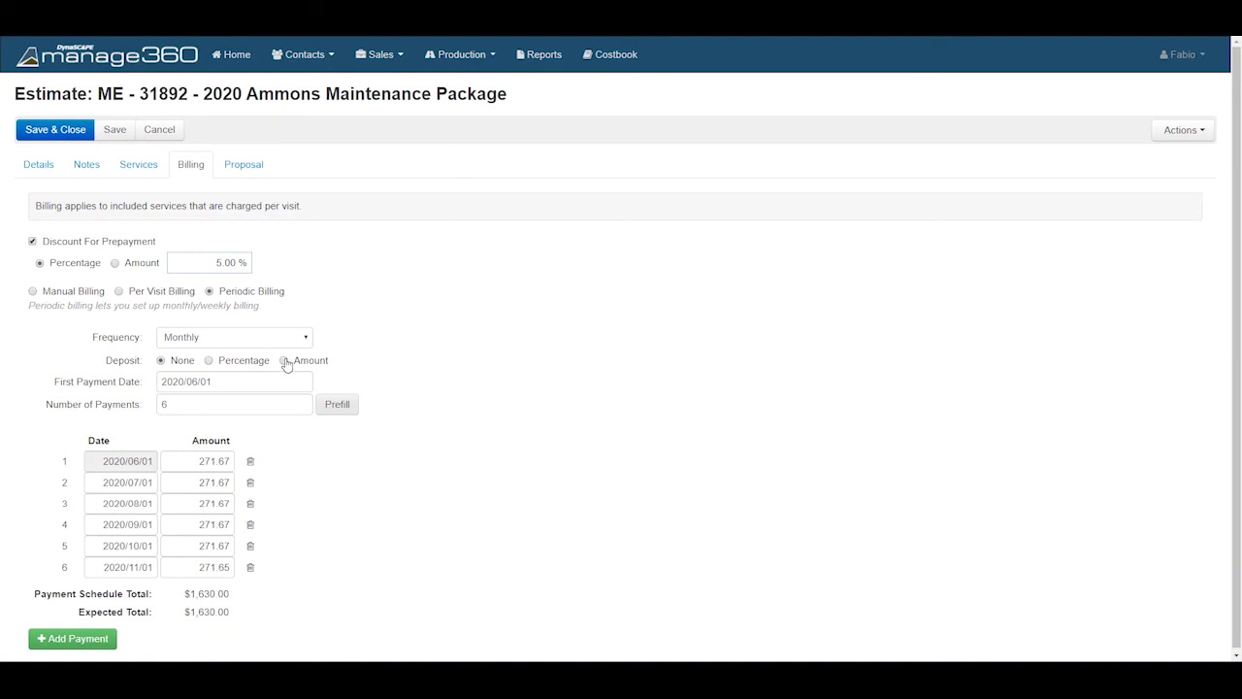
# Step: Require a 25 percent deposit, prefill the payment schedule again, and check the resulting payments
pyautogui.click(213, 361)
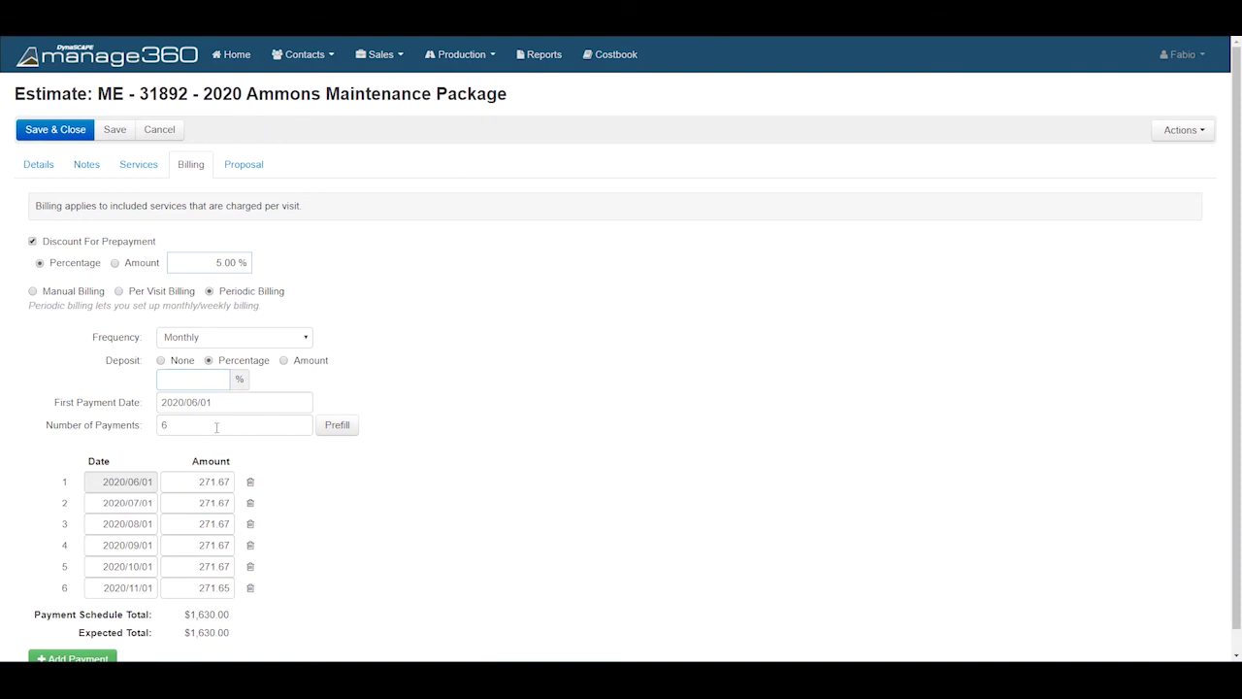
pyautogui.write('25')
pyautogui.click(337, 425)
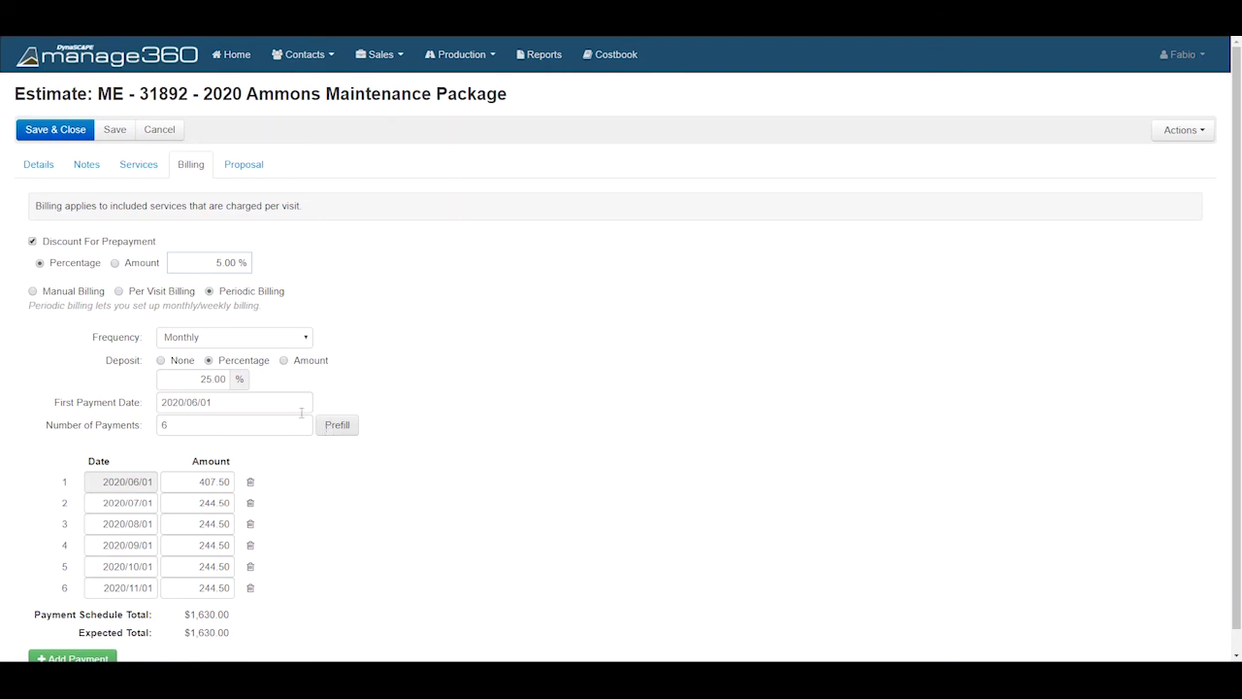
pyautogui.scroll(-1, 243, 390)
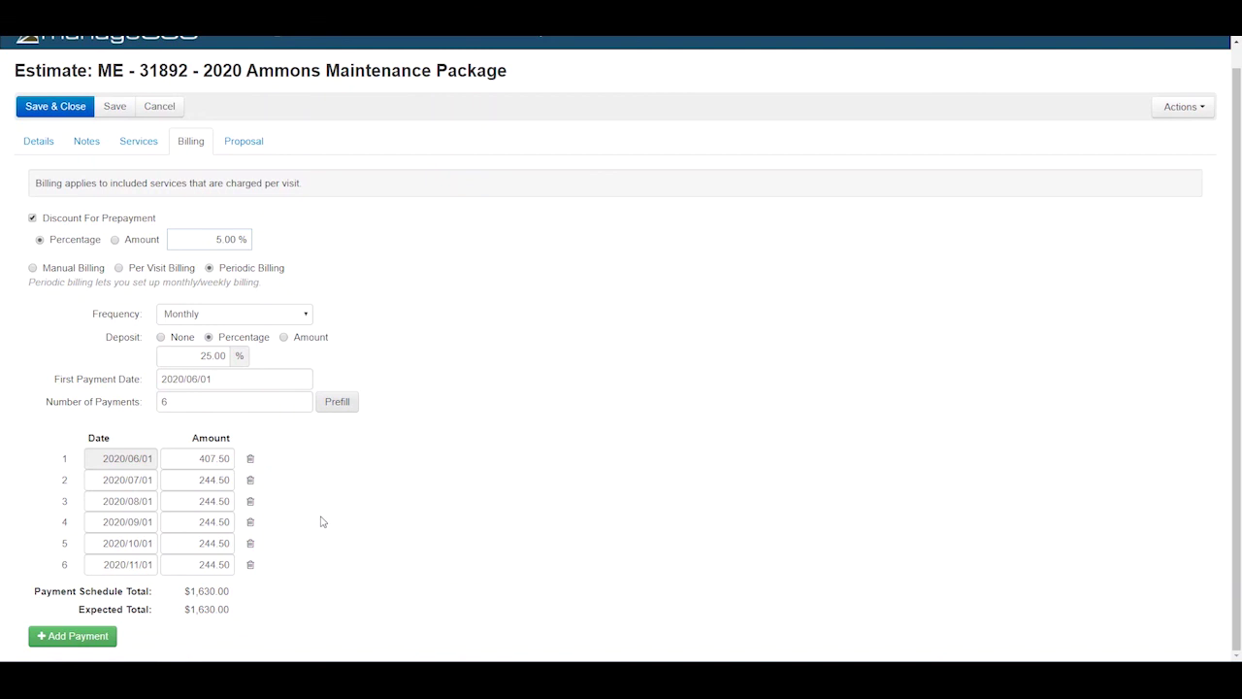
pyautogui.scroll(1, 323, 521)
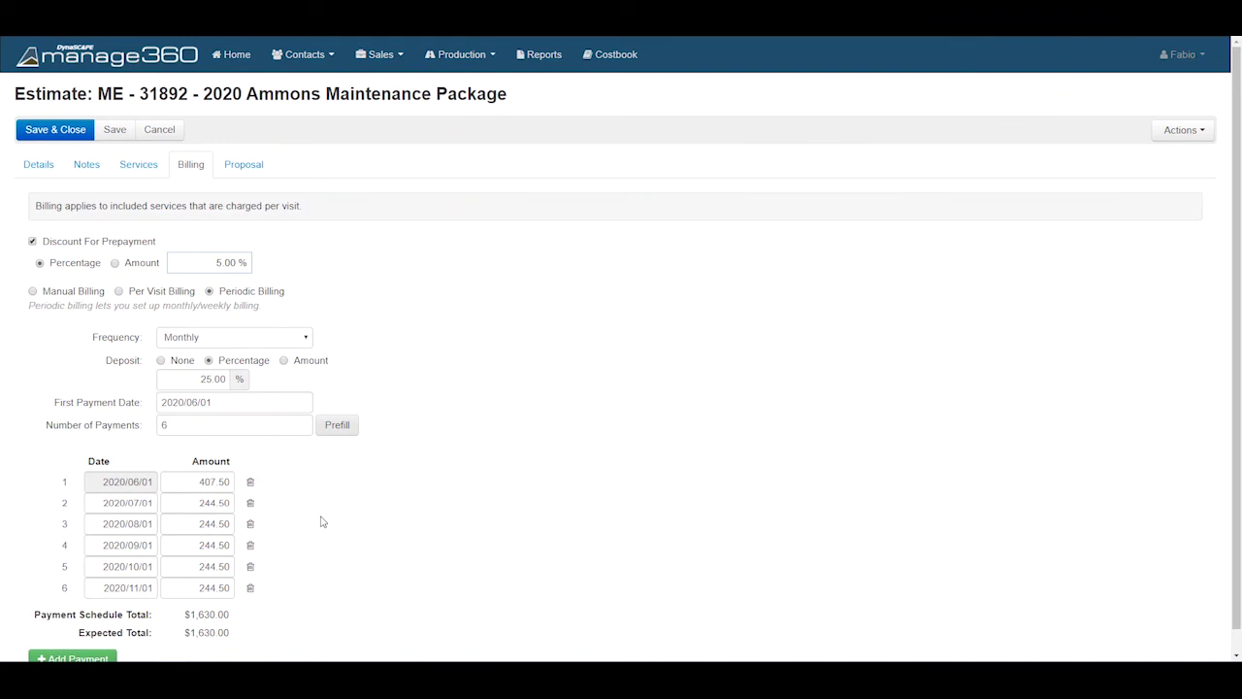
# Step: Apply the Maintenance template to the estimate's proposal
pyautogui.click(235, 175)
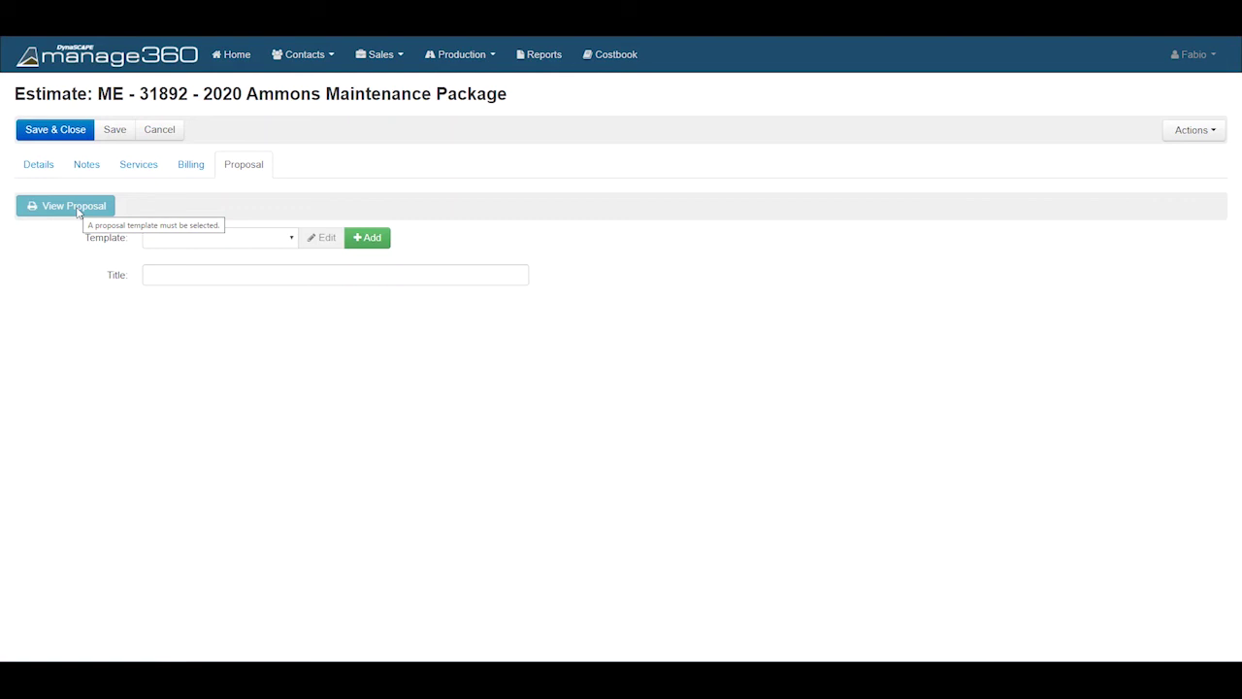
pyautogui.click(288, 242)
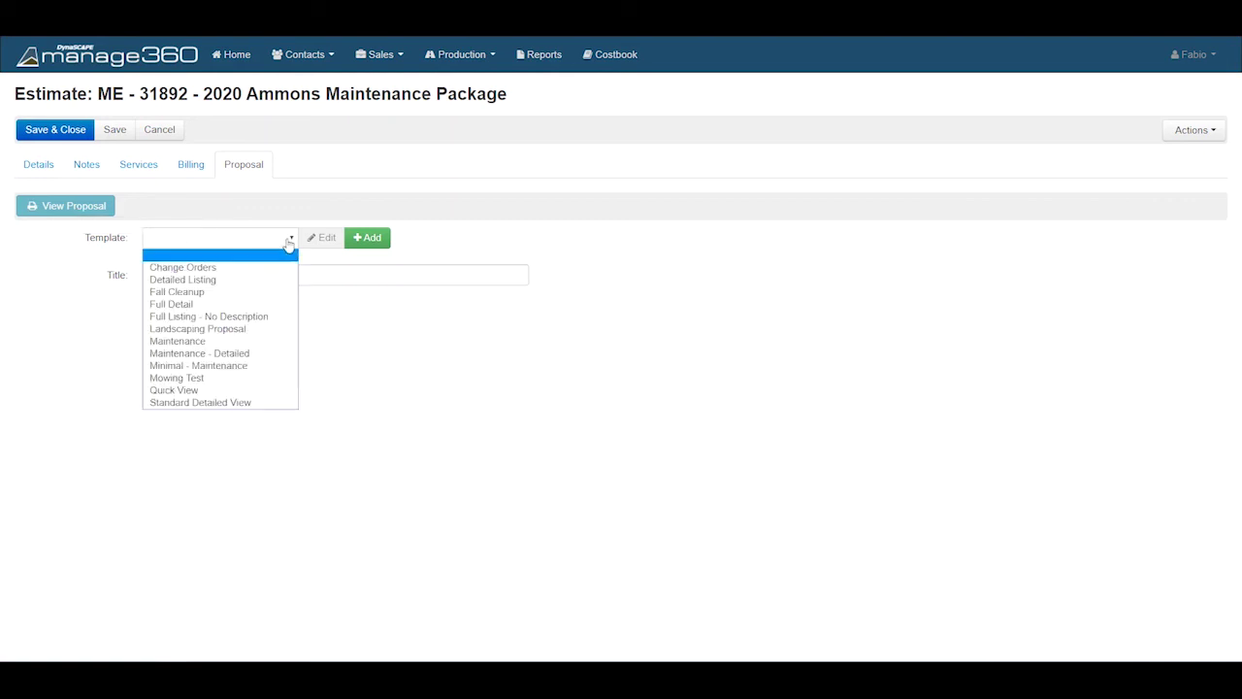
pyautogui.click(246, 345)
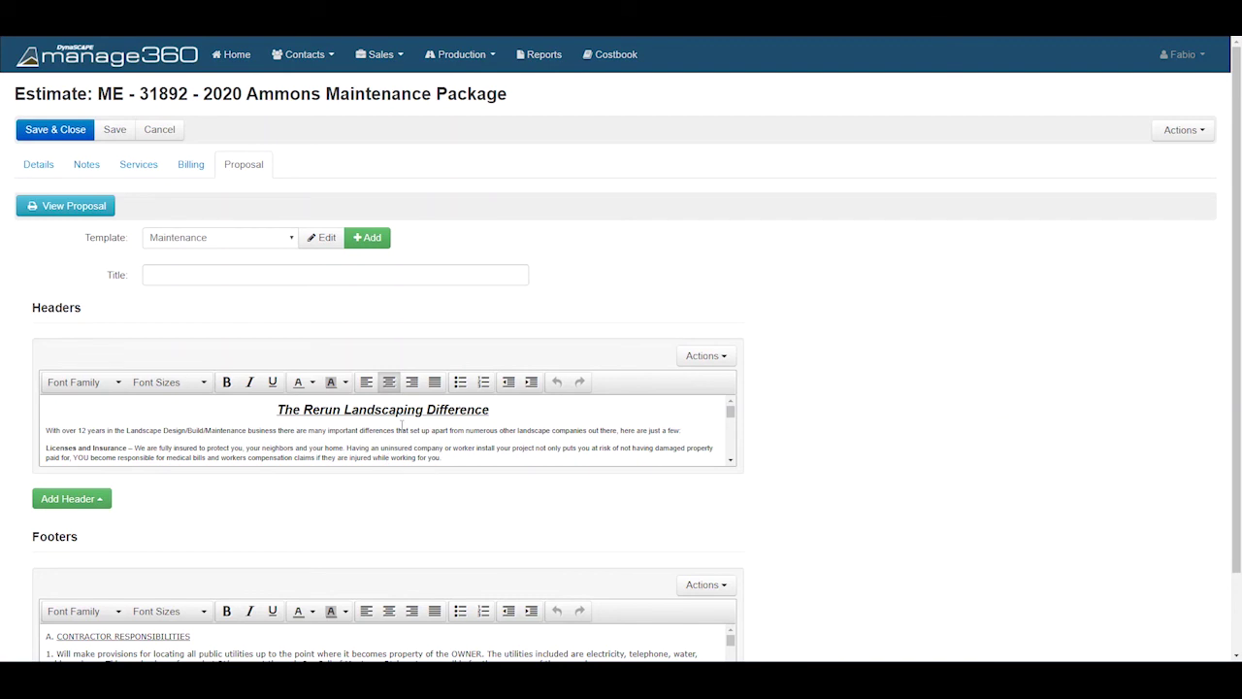
# Step: Remove the "The Rerun Landscaping Difference" header from the proposal and confirm the removal
pyautogui.click(714, 356)
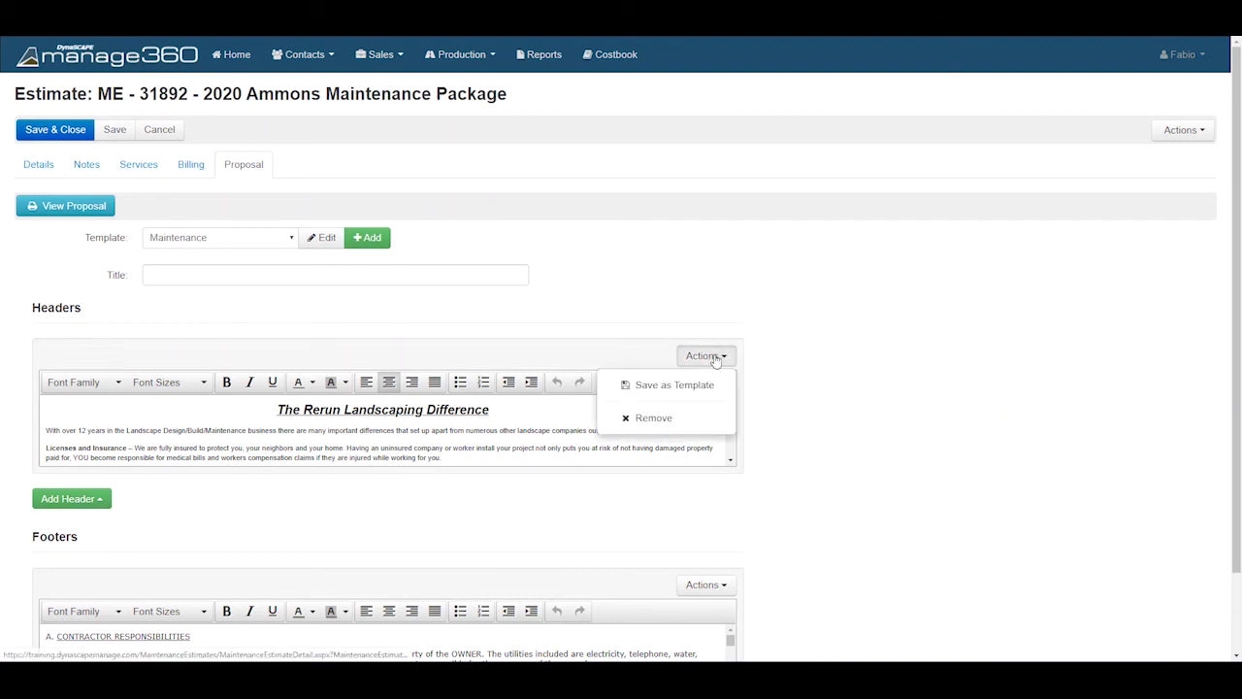
pyautogui.click(664, 421)
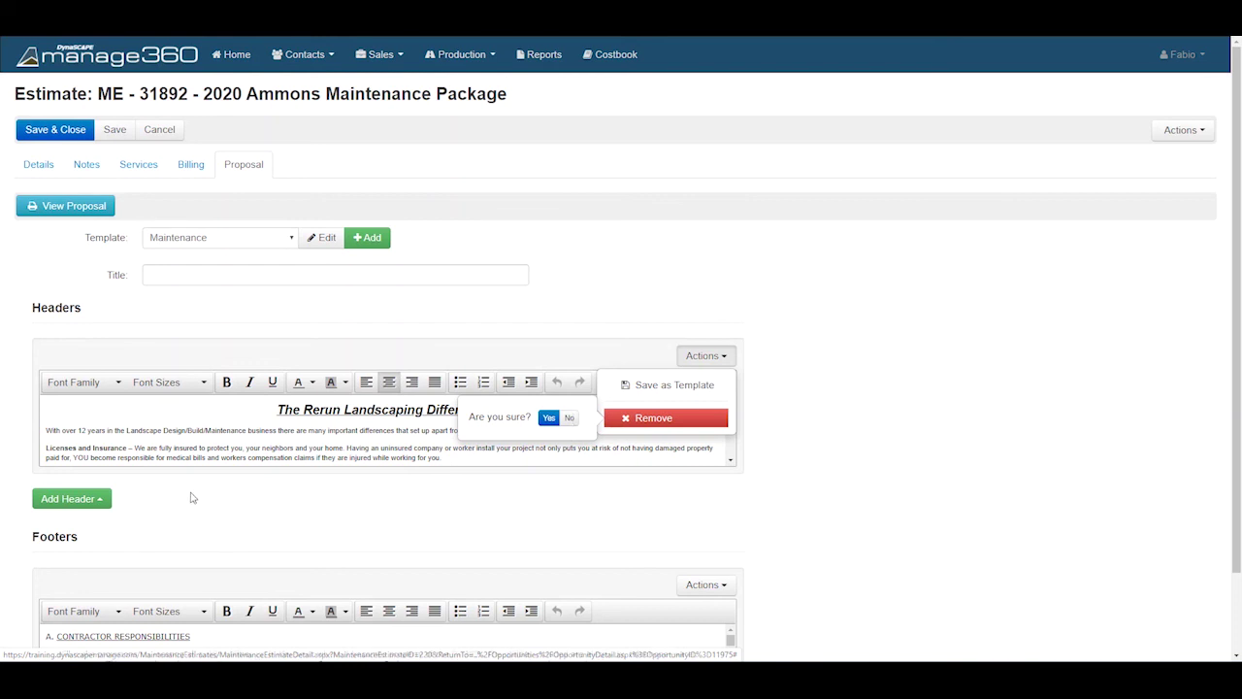
pyautogui.click(549, 417)
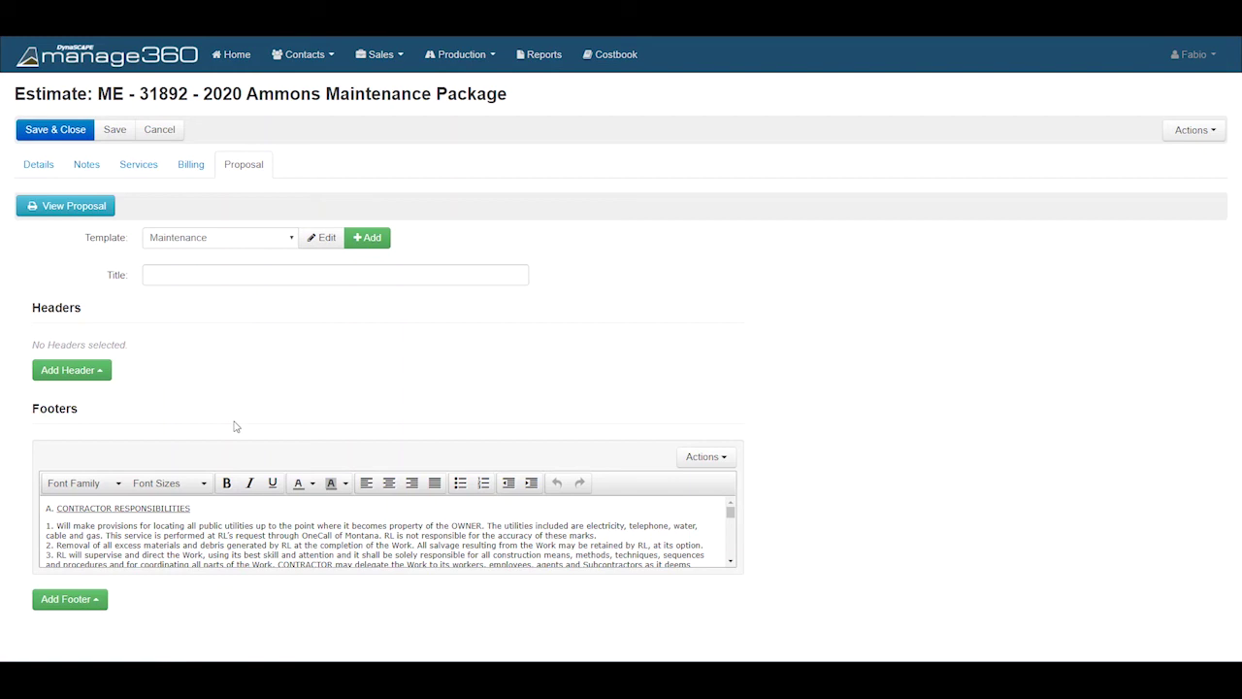
# Step: Look through the headers and footers available for the proposal without adding any
pyautogui.click(101, 369)
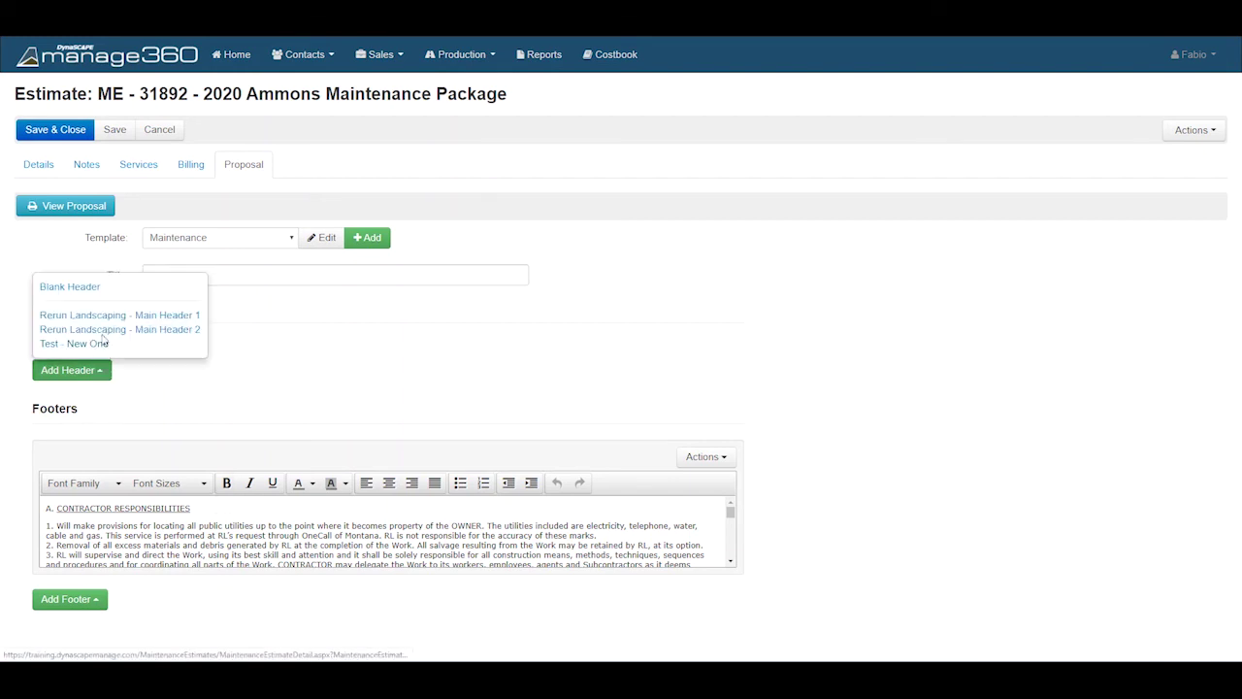
pyautogui.click(156, 393)
pyautogui.click(95, 599)
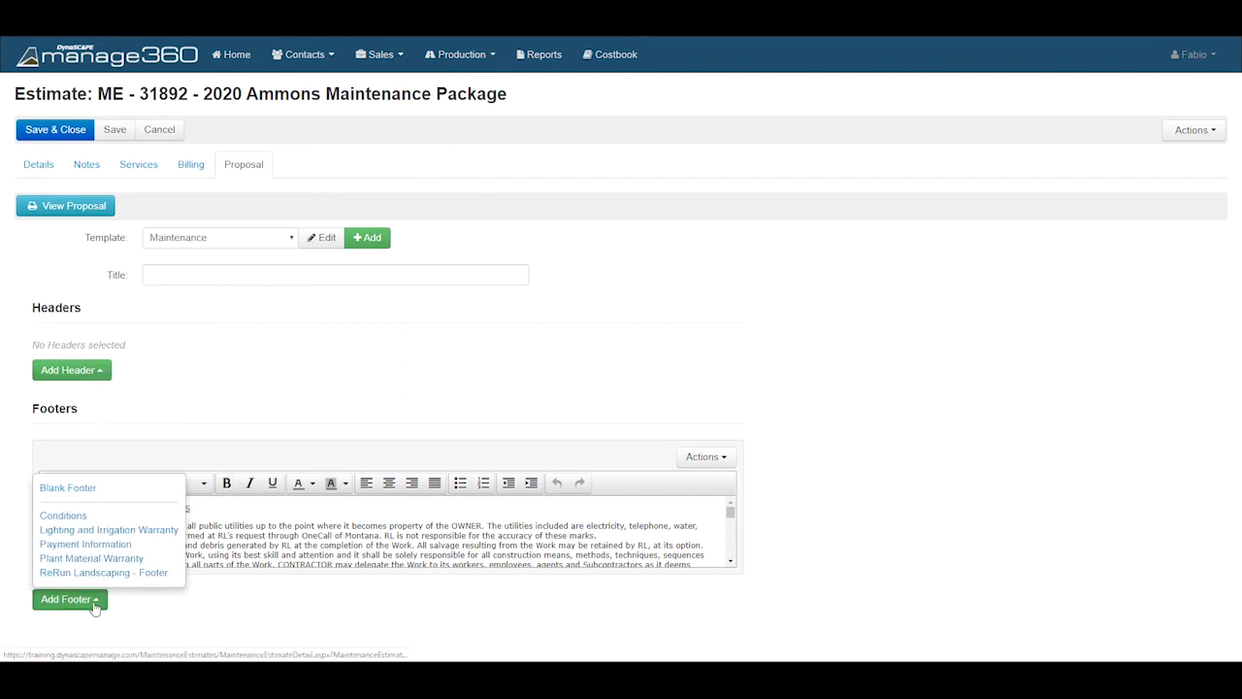
pyautogui.click(168, 610)
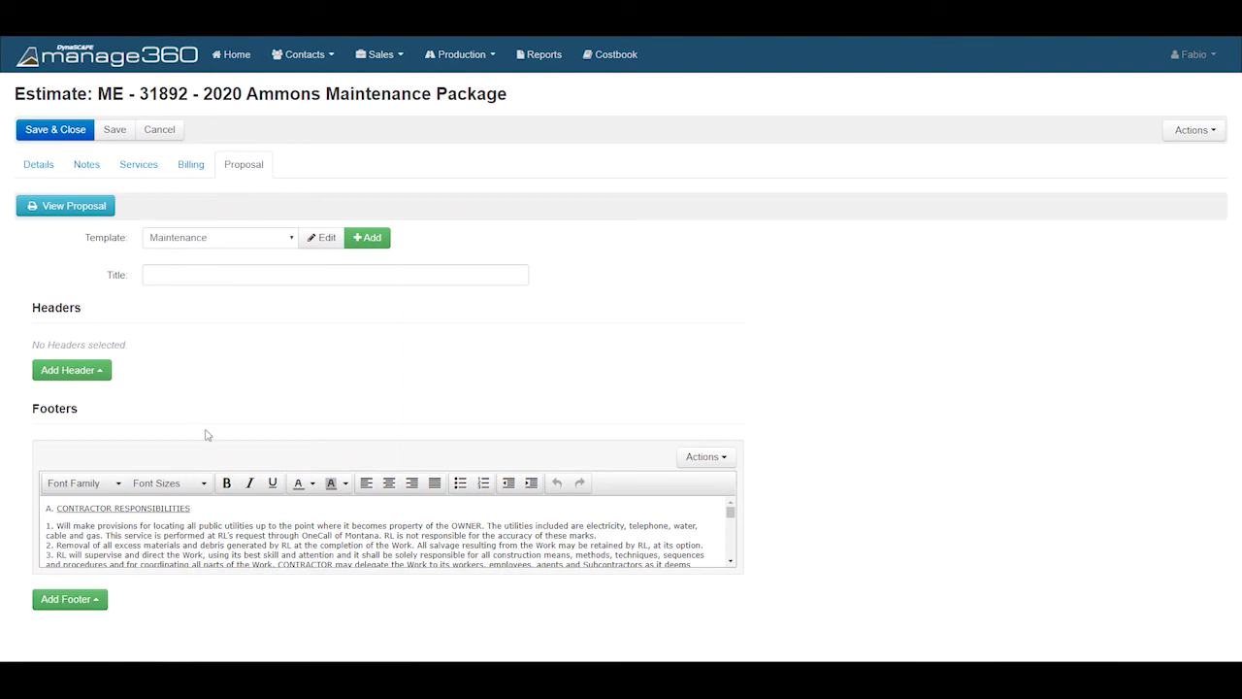
# Step: Generate the proposal document, open it in Word, review its services, pricing and payment schedule, and return to the estimate
pyautogui.click(84, 212)
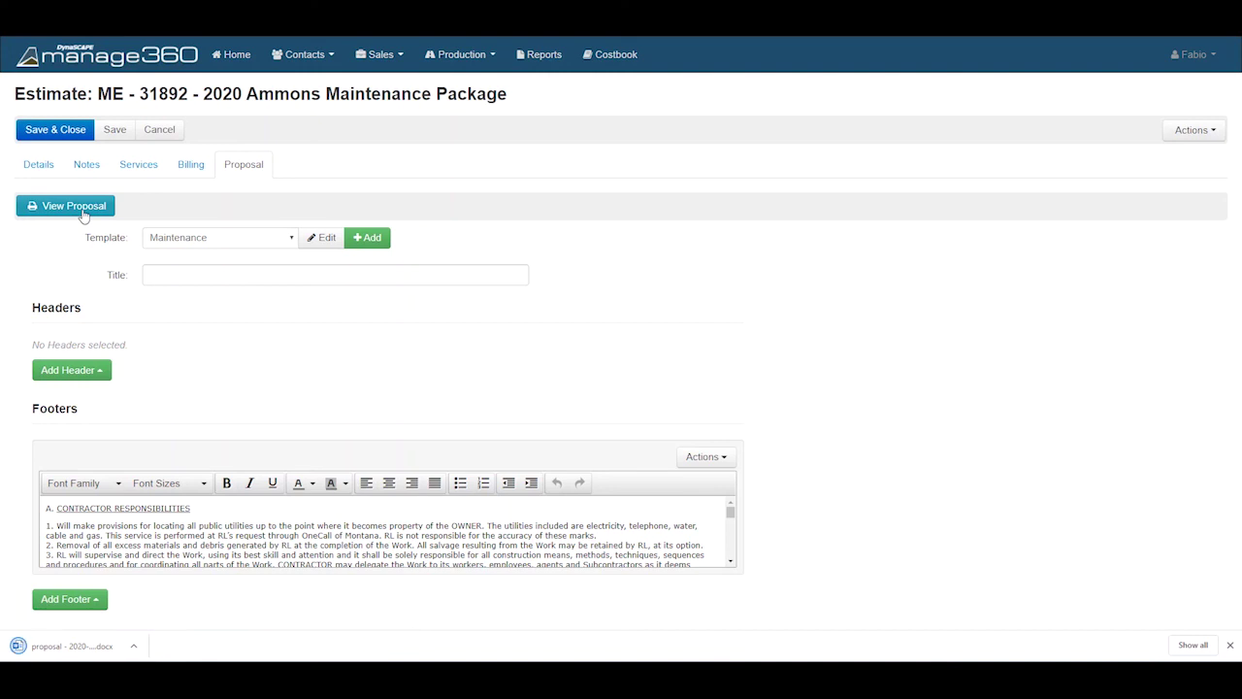
pyautogui.click(66, 650)
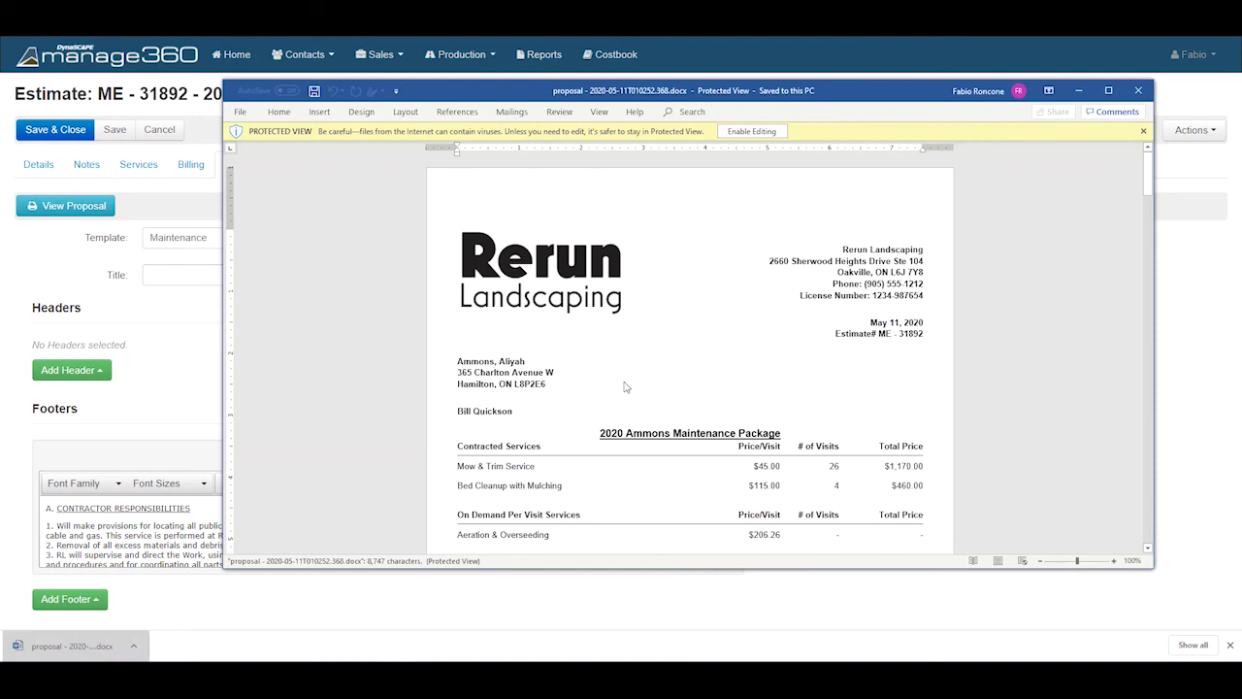
pyautogui.scroll(-1, 627, 388)
pyautogui.scroll(-1, 665, 363)
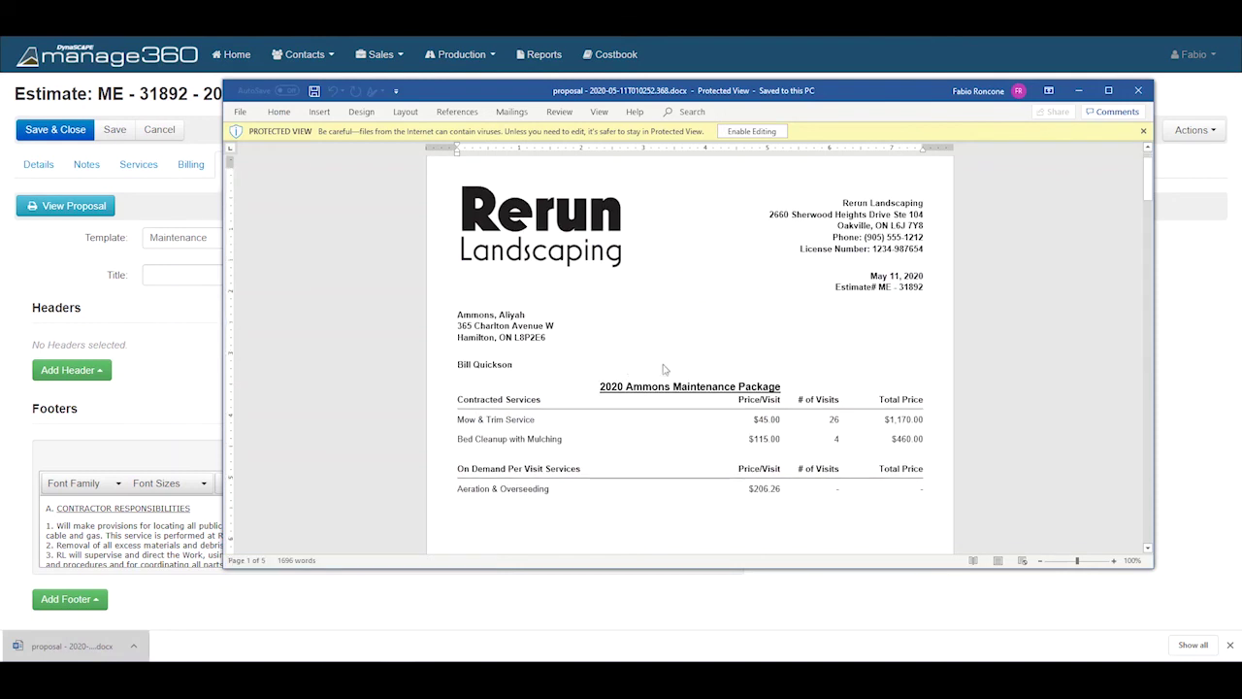
pyautogui.scroll(-15, 630, 445)
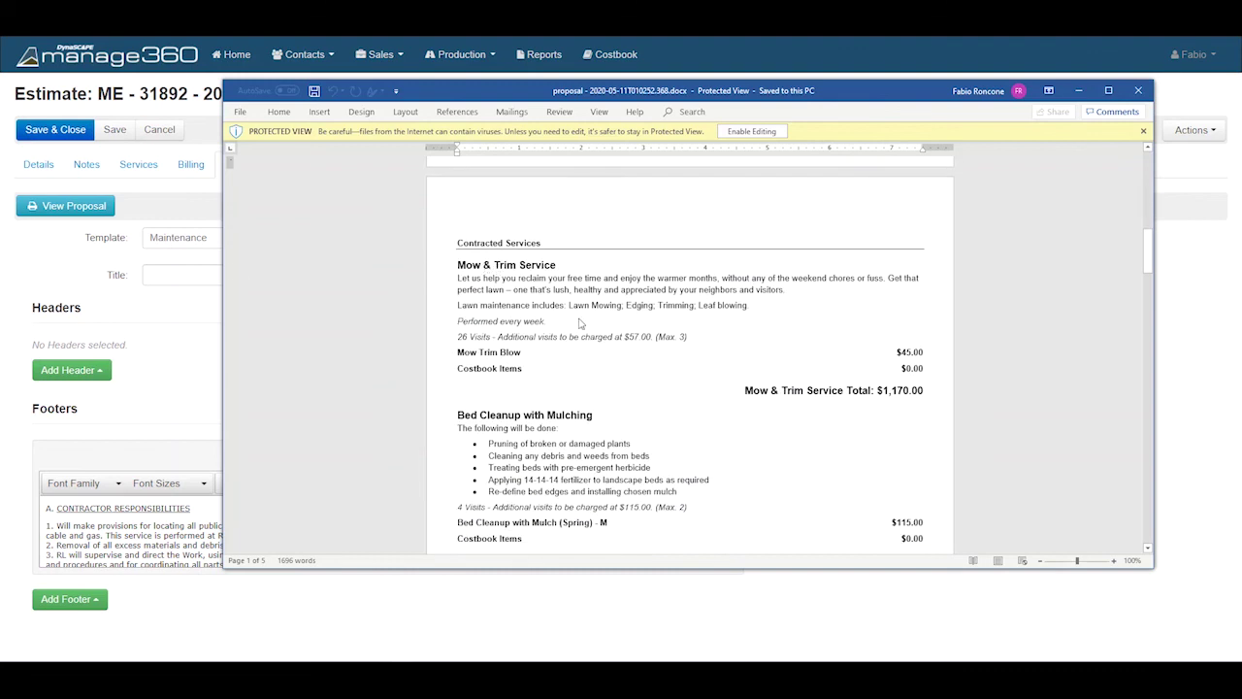
pyautogui.scroll(-4, 621, 388)
pyautogui.scroll(-1, 673, 430)
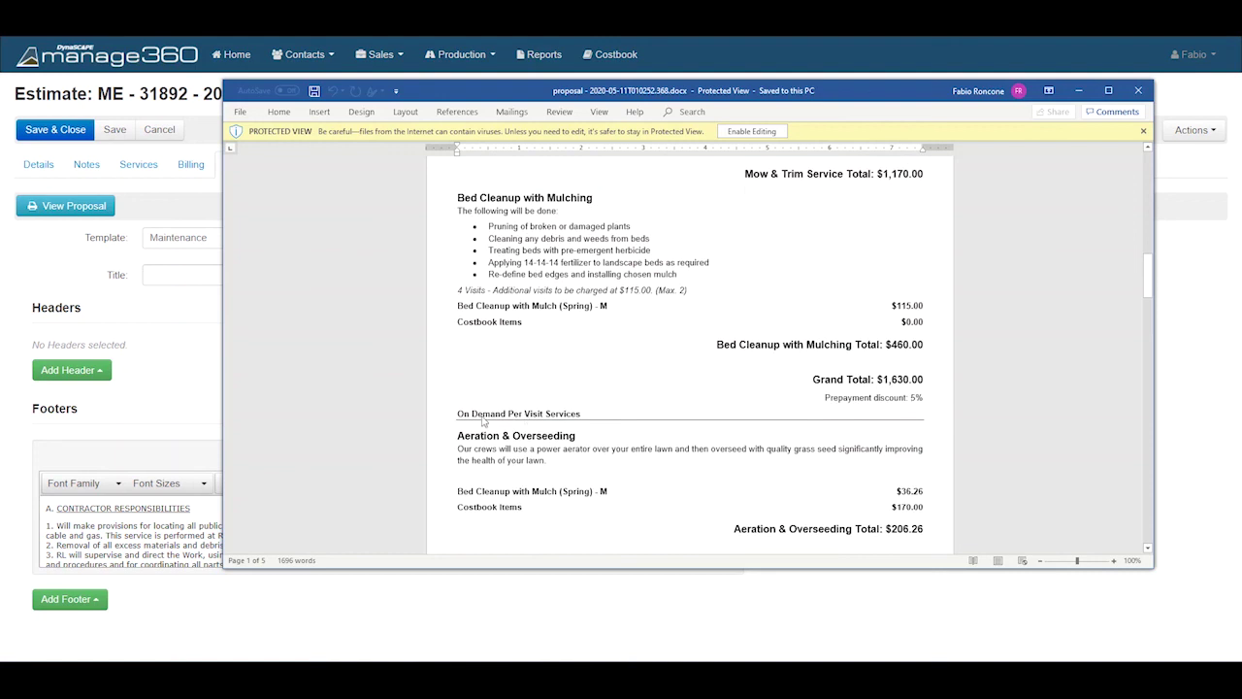
pyautogui.scroll(-4, 521, 424)
pyautogui.scroll(-10, 555, 422)
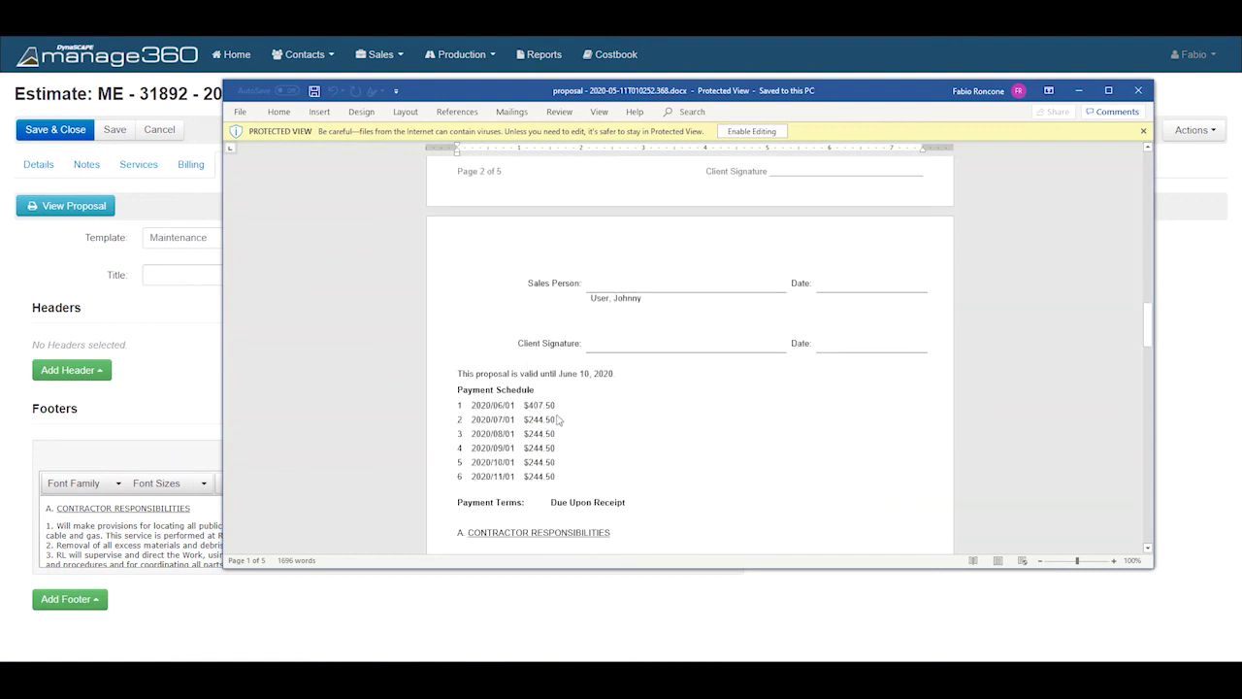
pyautogui.scroll(-4, 562, 425)
pyautogui.scroll(5, 566, 428)
pyautogui.scroll(15, 566, 428)
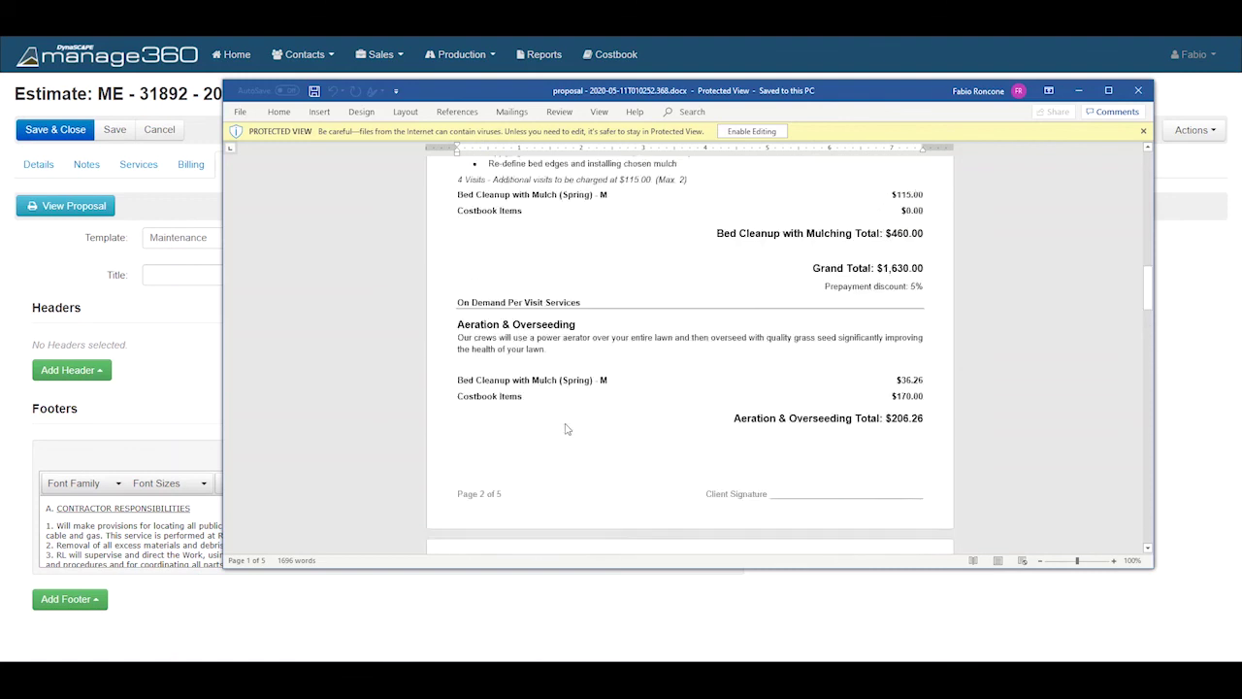
pyautogui.scroll(15, 566, 428)
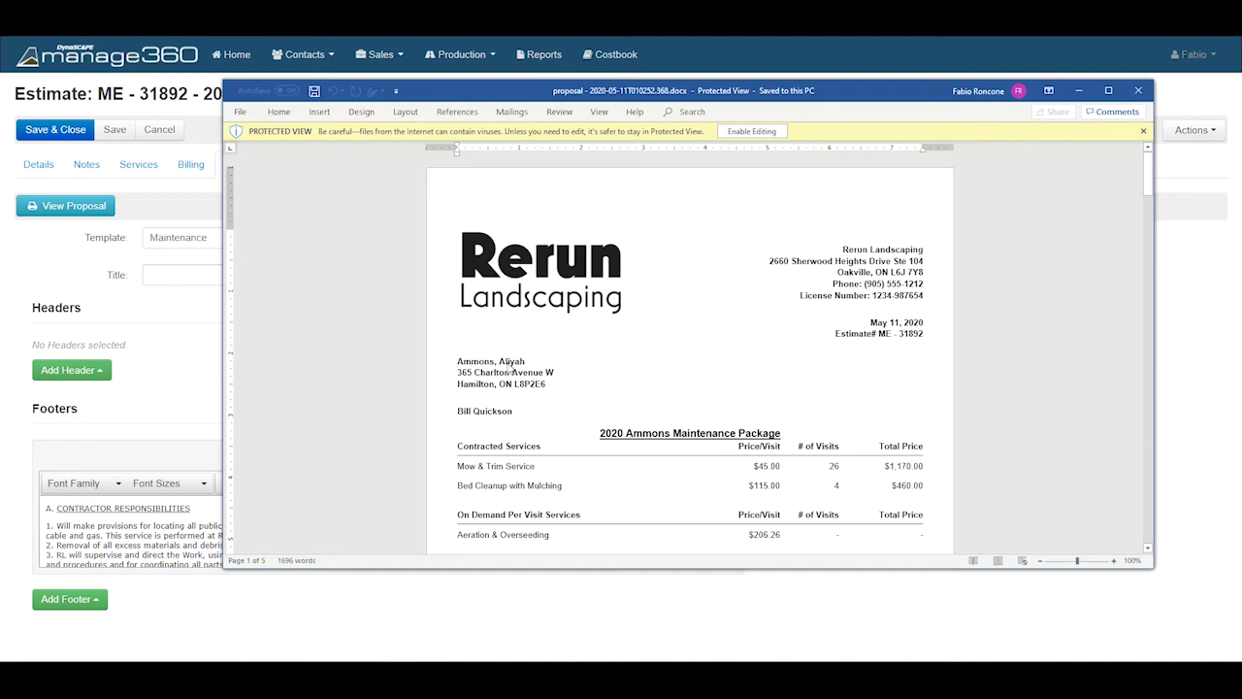
pyautogui.click(1080, 92)
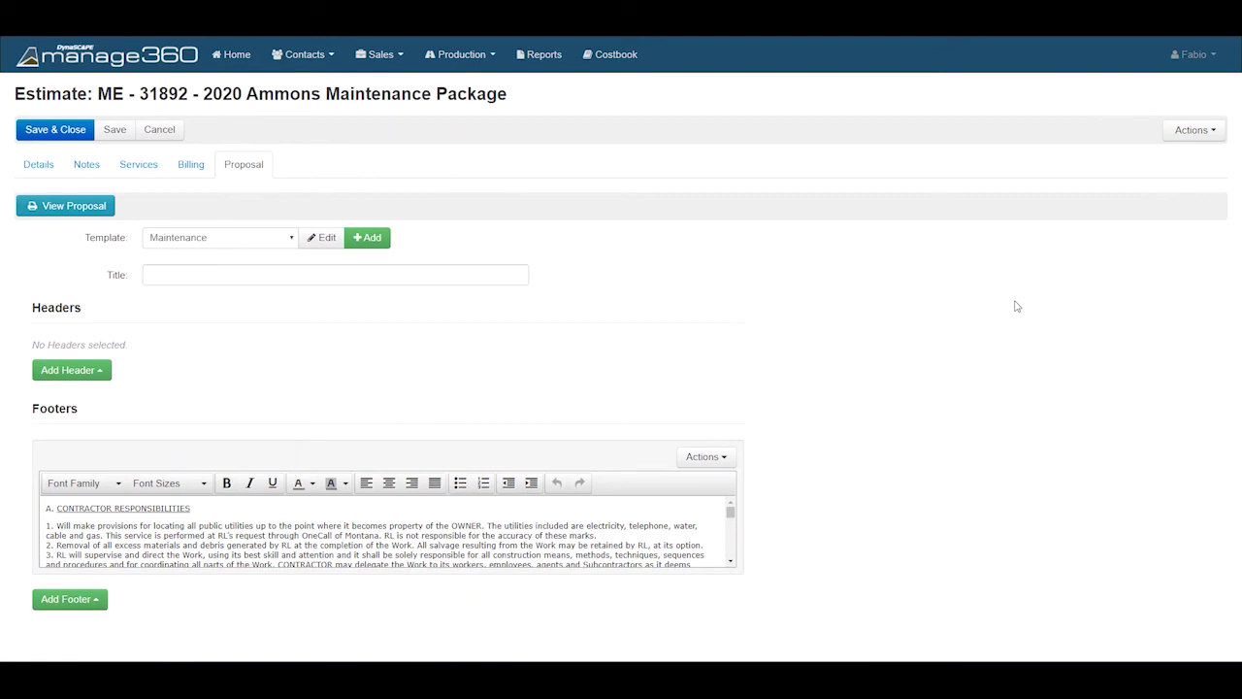
# Step: Look at the reports available for the estimate and return to its details
pyautogui.click(1205, 141)
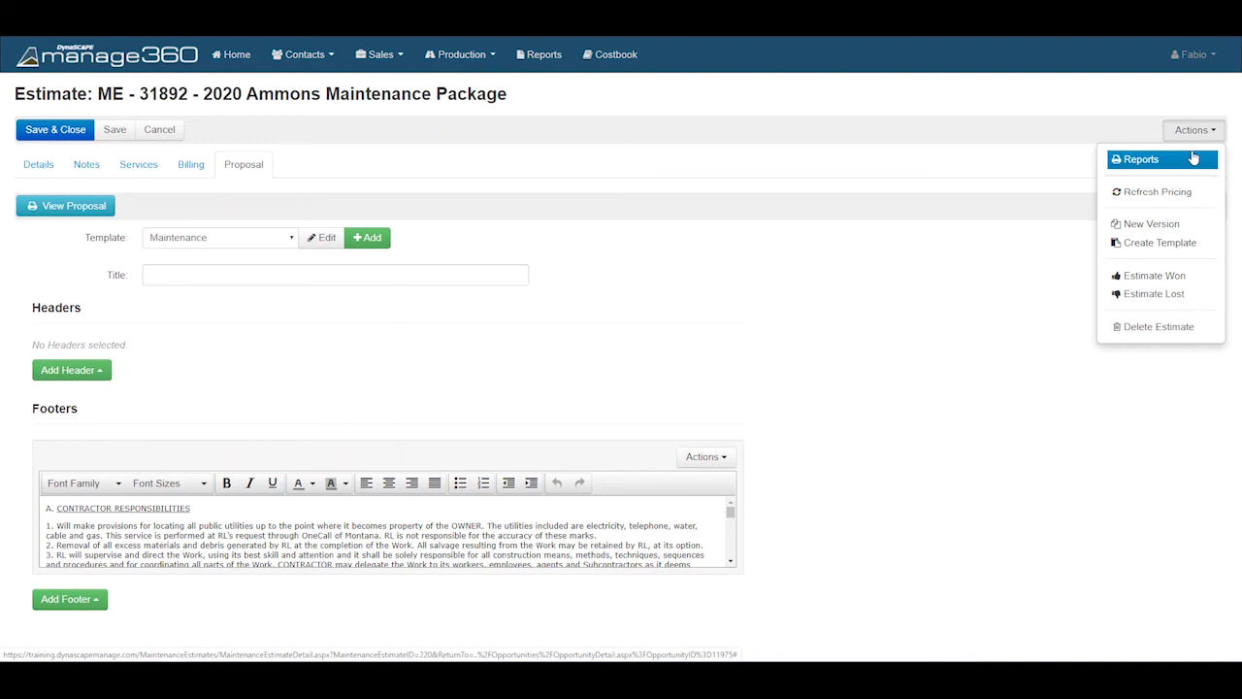
pyautogui.click(1193, 159)
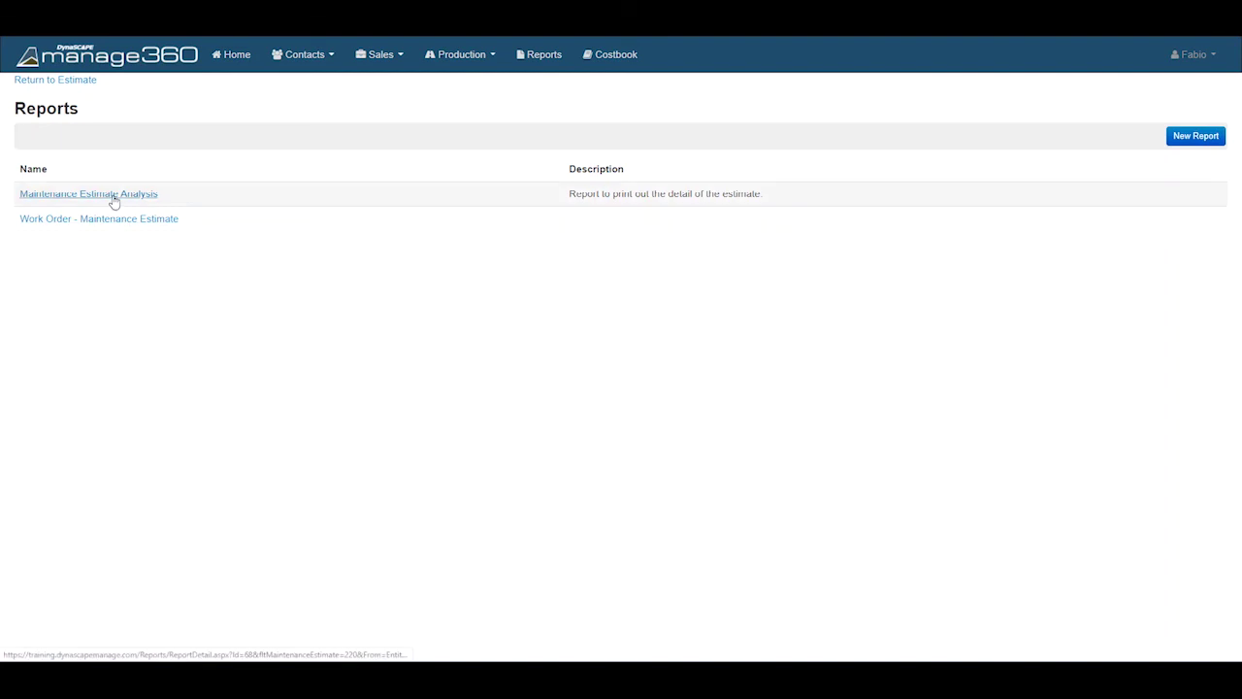
pyautogui.click(65, 88)
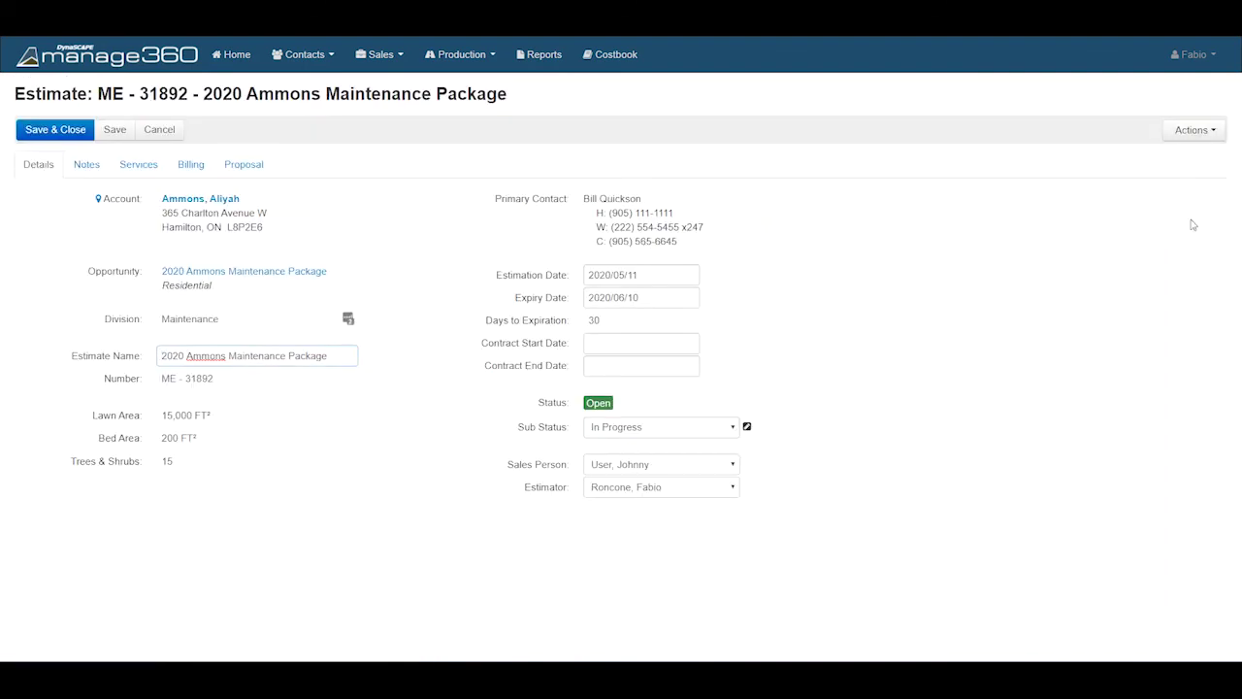
# Step: Review which fields Refresh Estimate Pricing would update and cancel the refresh
pyautogui.click(1189, 132)
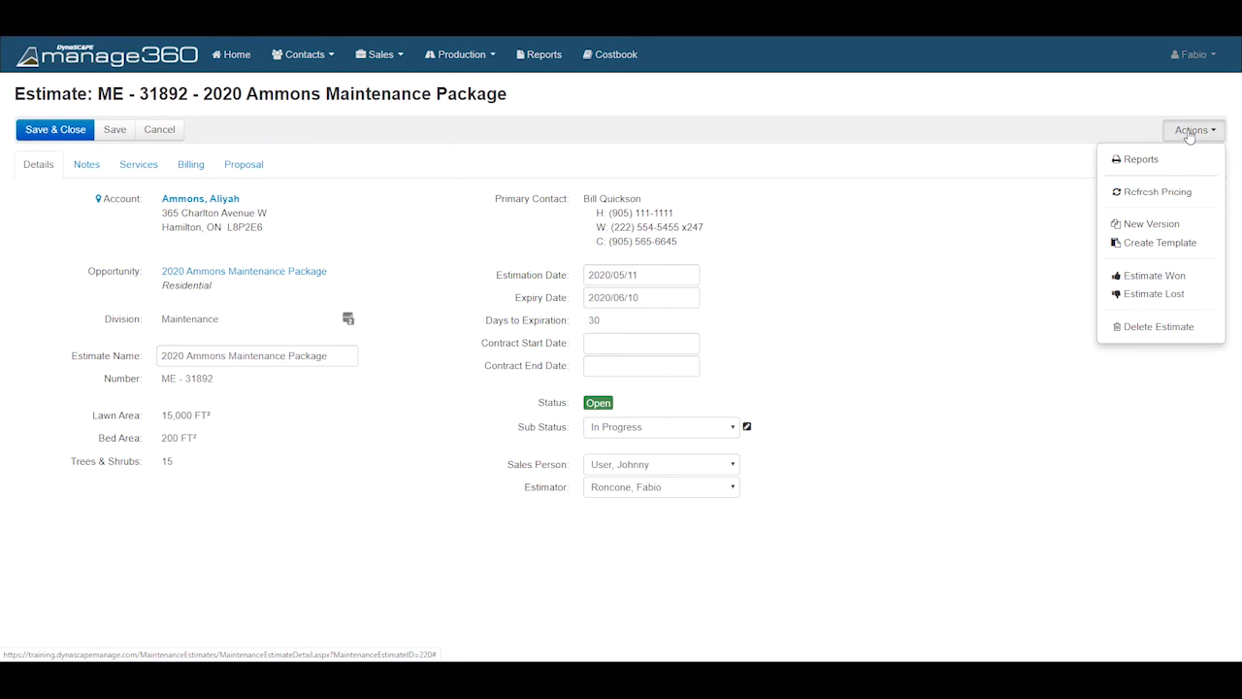
pyautogui.click(1181, 194)
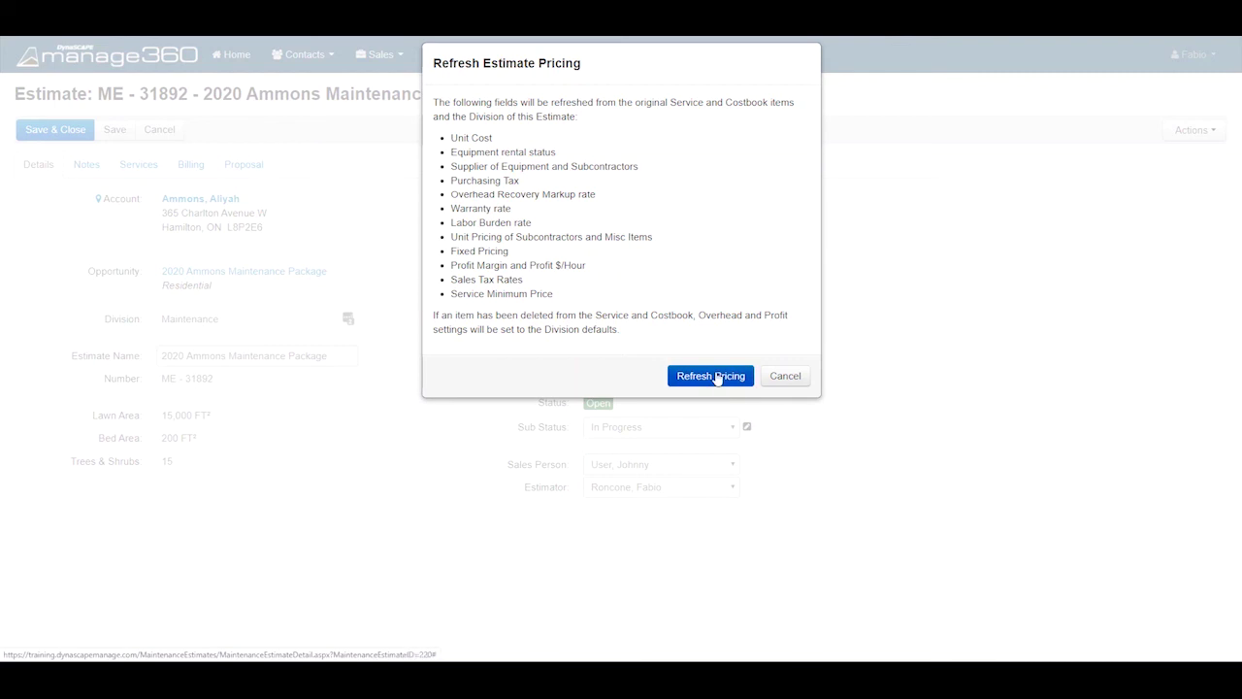
pyautogui.click(785, 375)
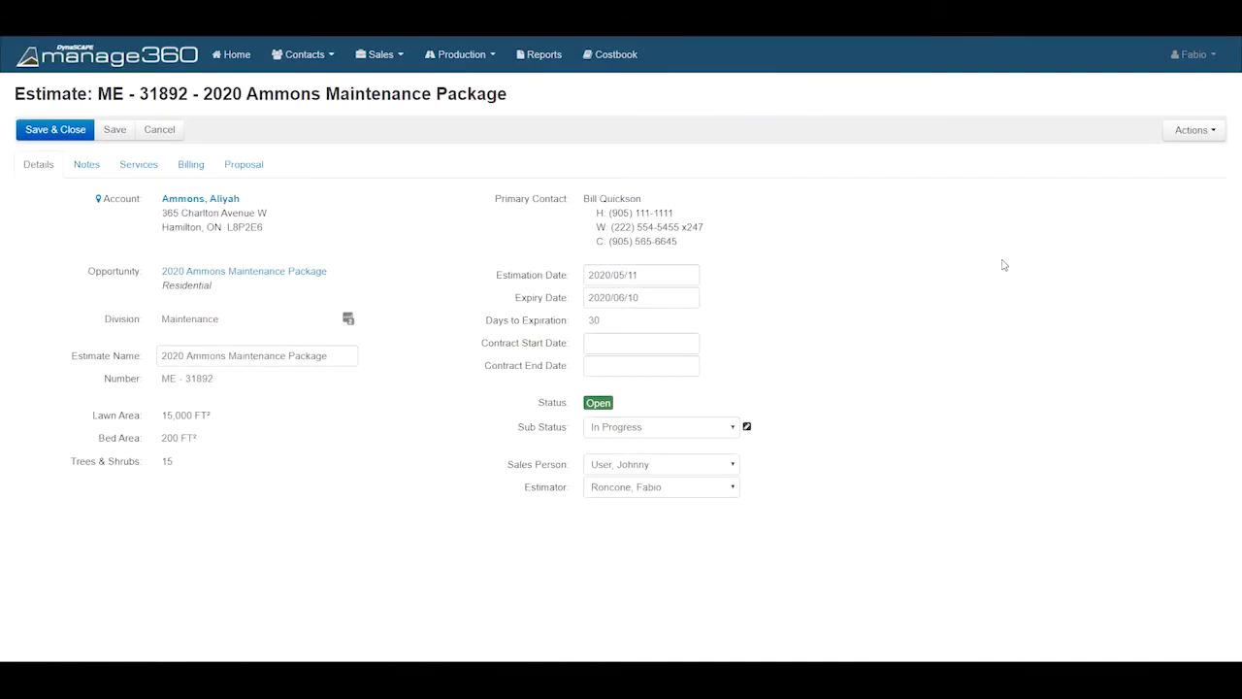
# Step: View the Create Template dialog for the estimate and cancel without creating a template
pyautogui.click(1206, 131)
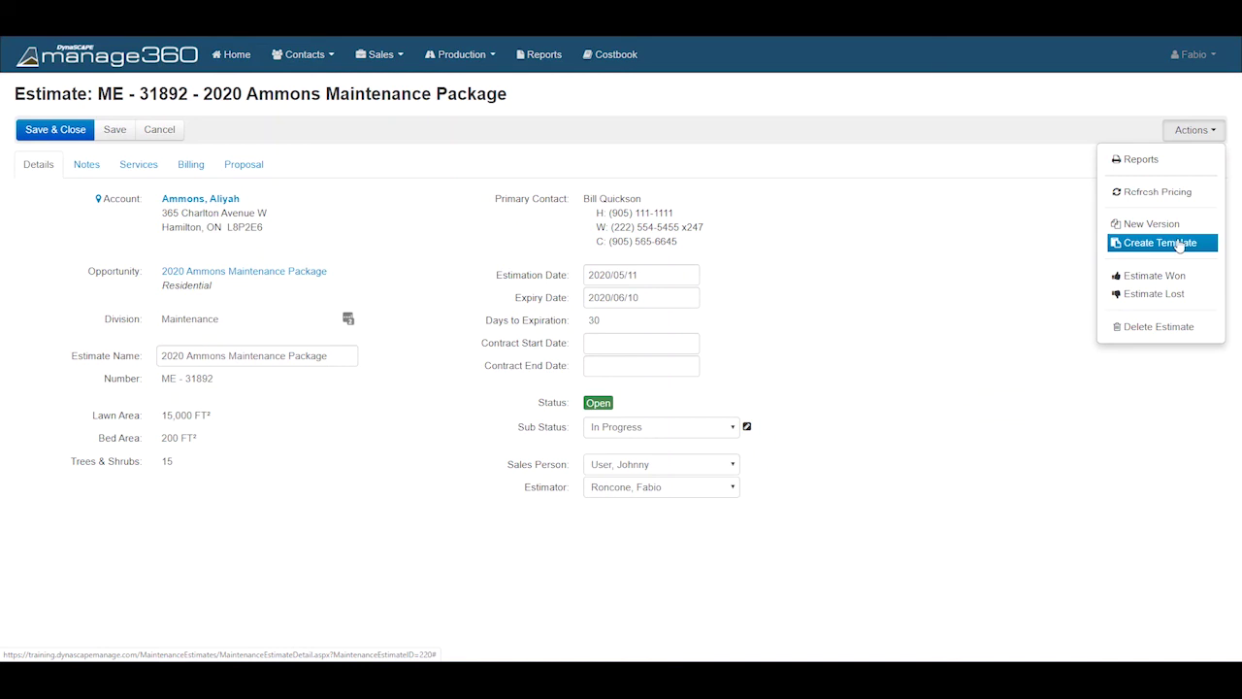
pyautogui.click(1179, 243)
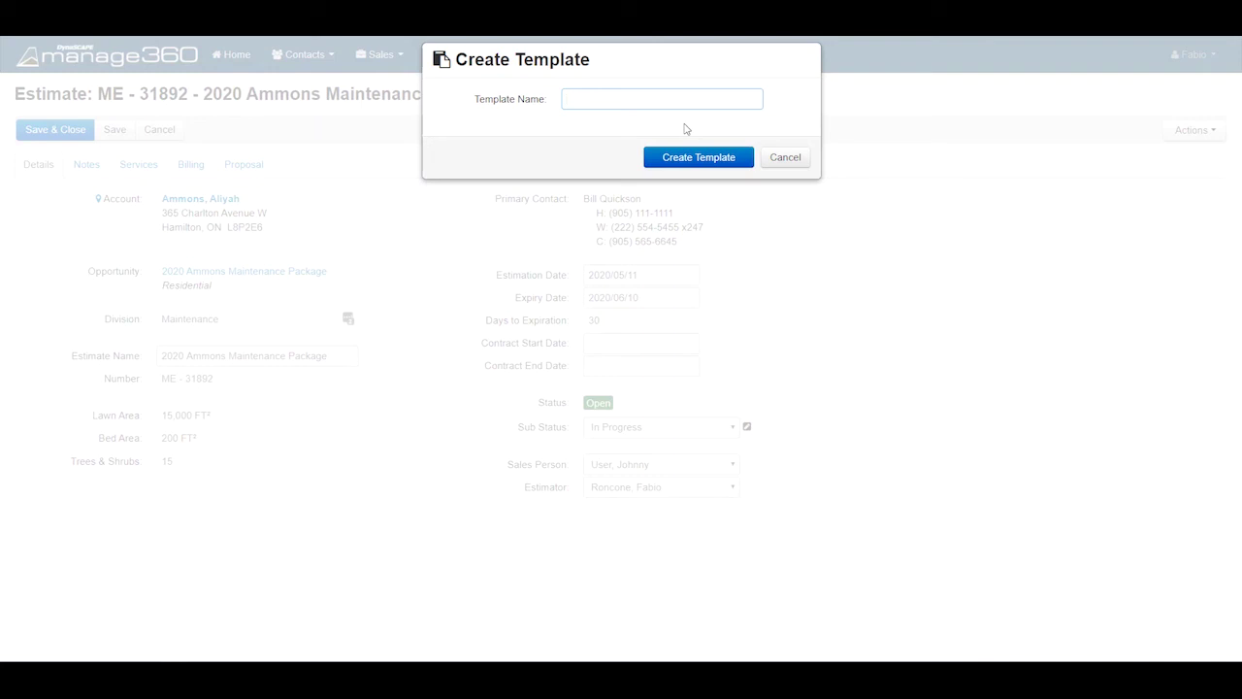
pyautogui.click(786, 158)
# Step: View the confirmation for deleting the estimate and decline the deletion
pyautogui.click(1199, 134)
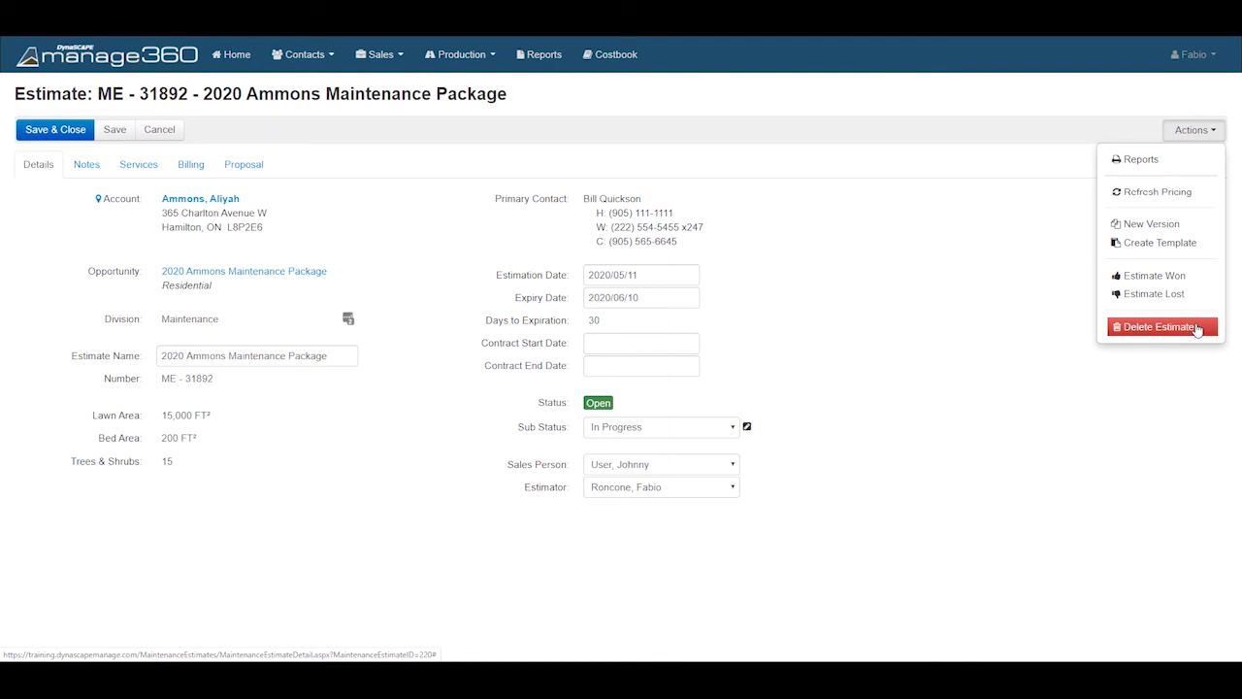
pyautogui.click(1197, 328)
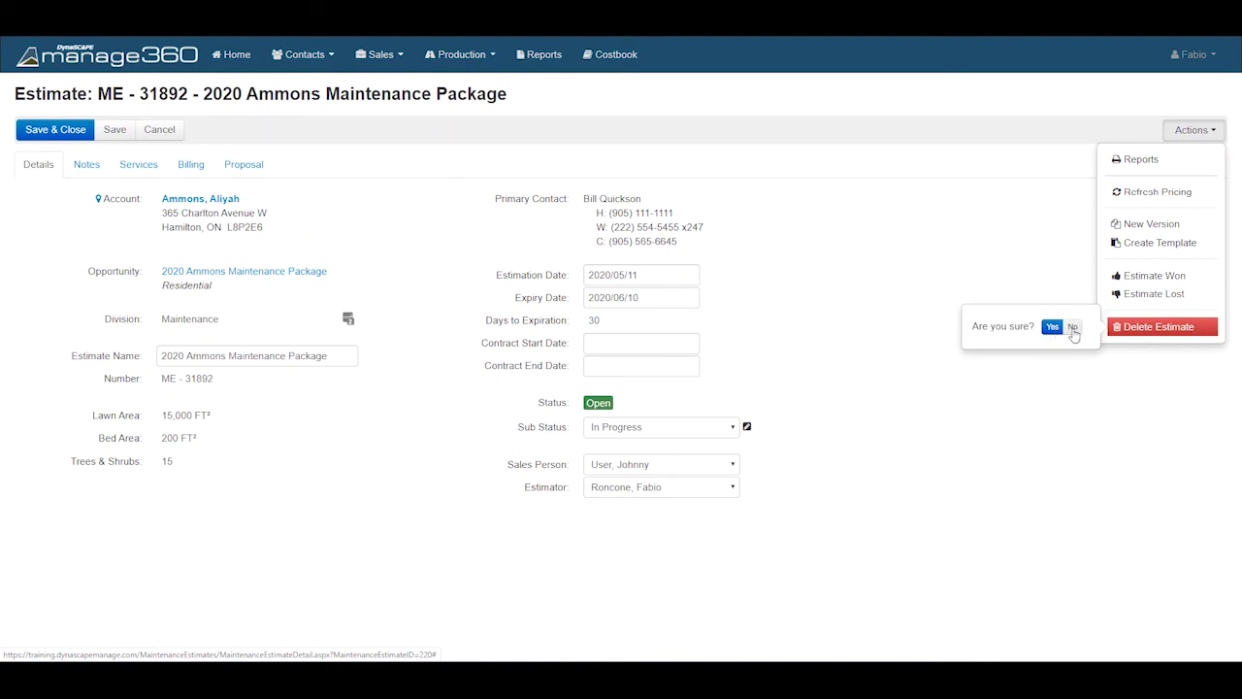
pyautogui.click(1072, 328)
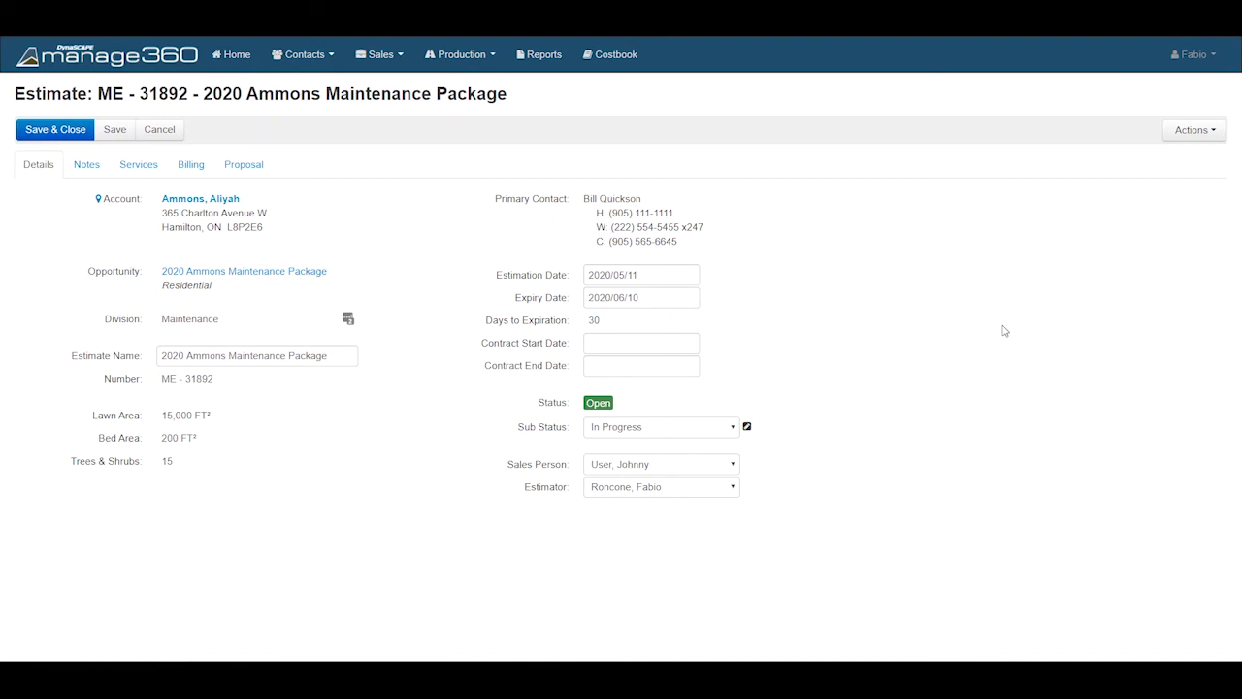